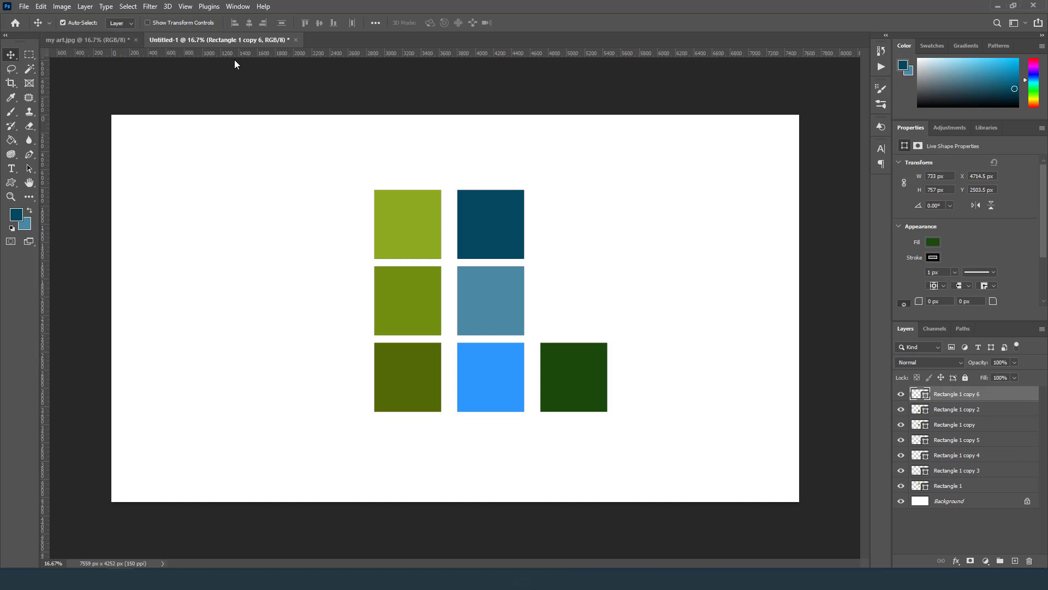
Create a new 7559 x 4252 px document at 150 pixels/inch in RGB Color with a white background.
{"action": "left_click", "coordinate": [24, 6]}
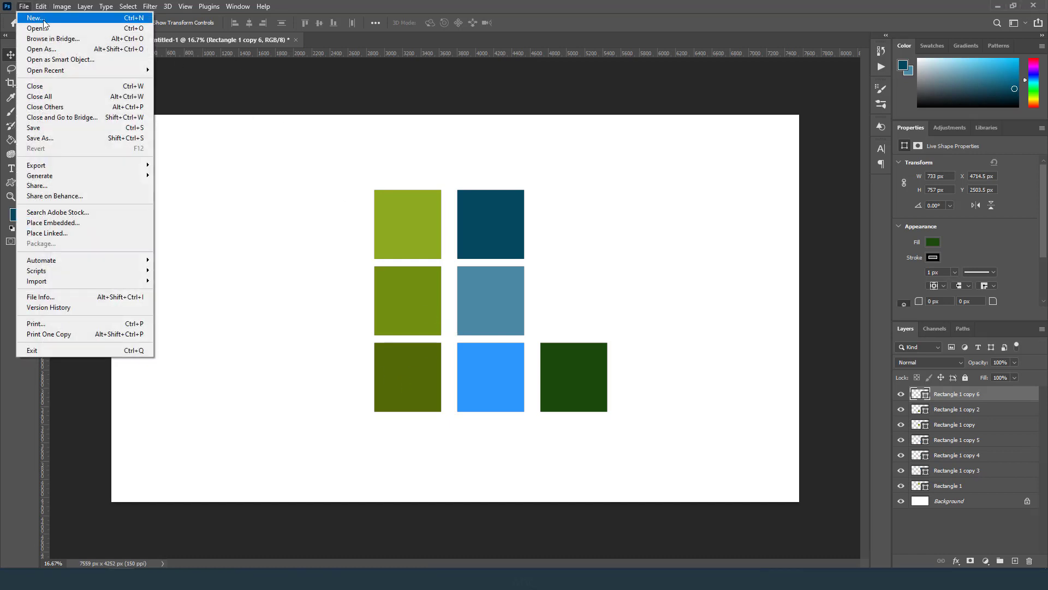
{"action": "left_click", "coordinate": [605, 259]}
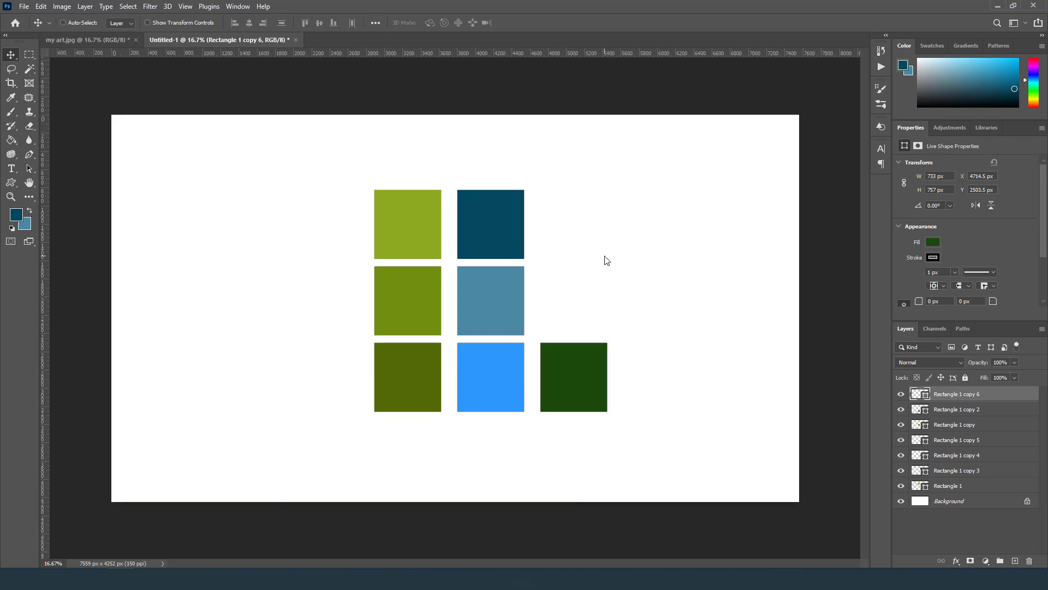
{"action": "key", "text": "ctrl+n"}
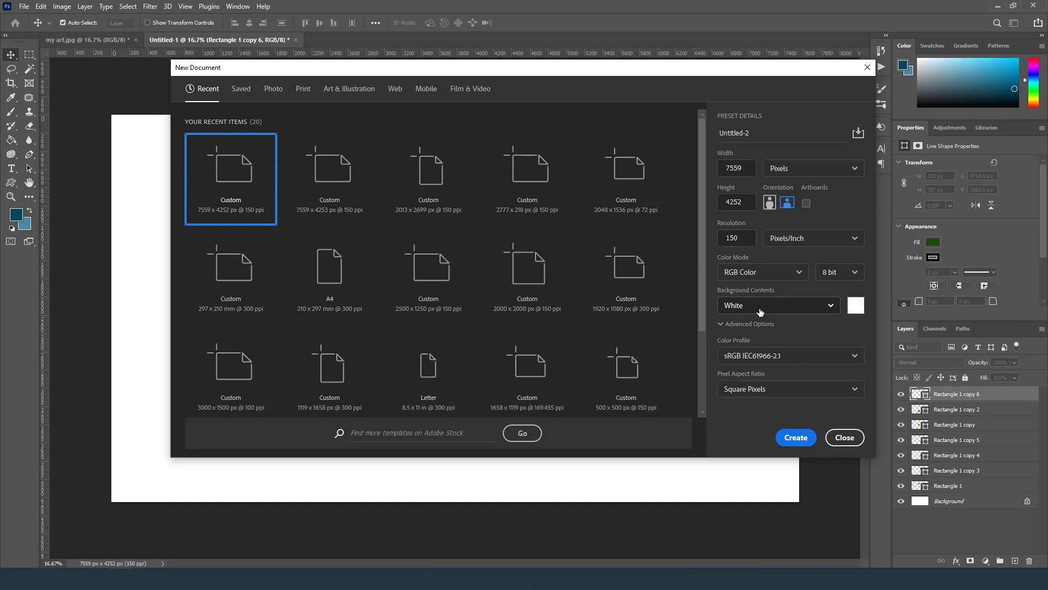
{"action": "left_click", "coordinate": [789, 438]}
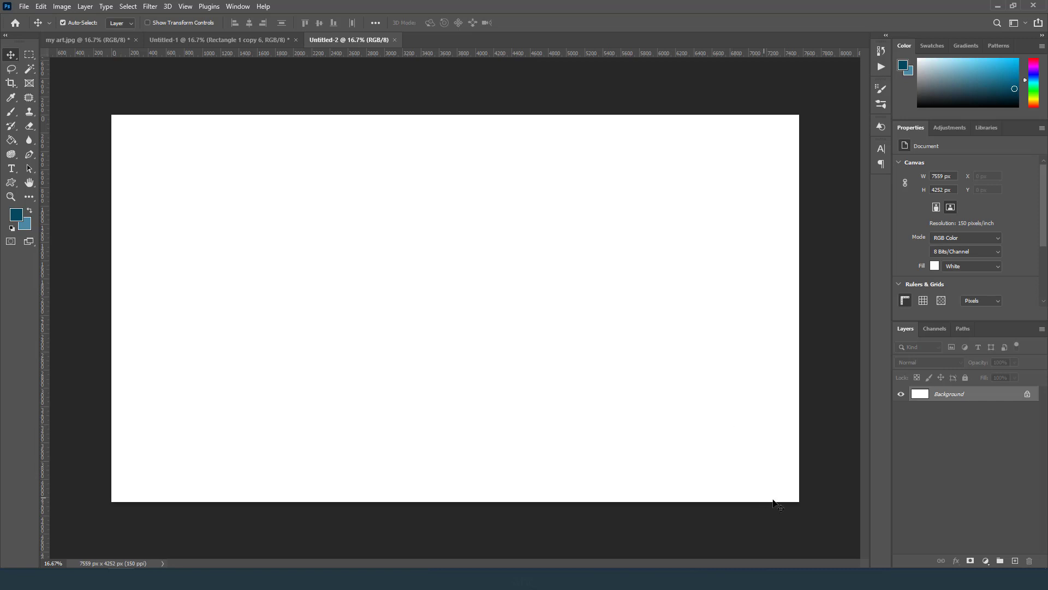
Set the foreground colour to light green 8cab1f, sampled from the palette swatches in Untitled-1.
{"action": "left_click", "coordinate": [246, 40]}
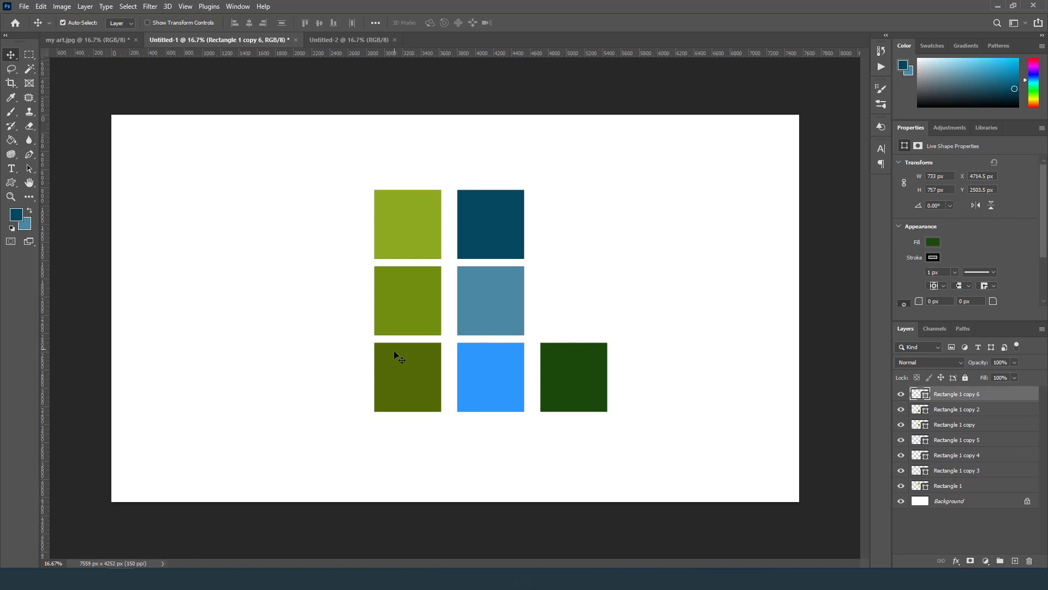
{"action": "left_click", "coordinate": [17, 218]}
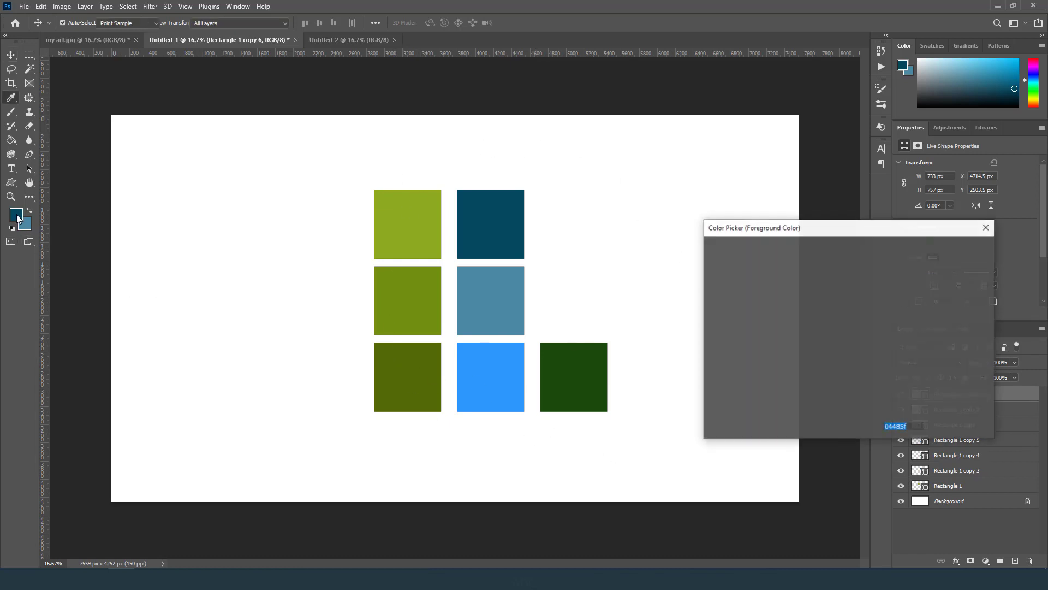
{"action": "left_click", "coordinate": [419, 215]}
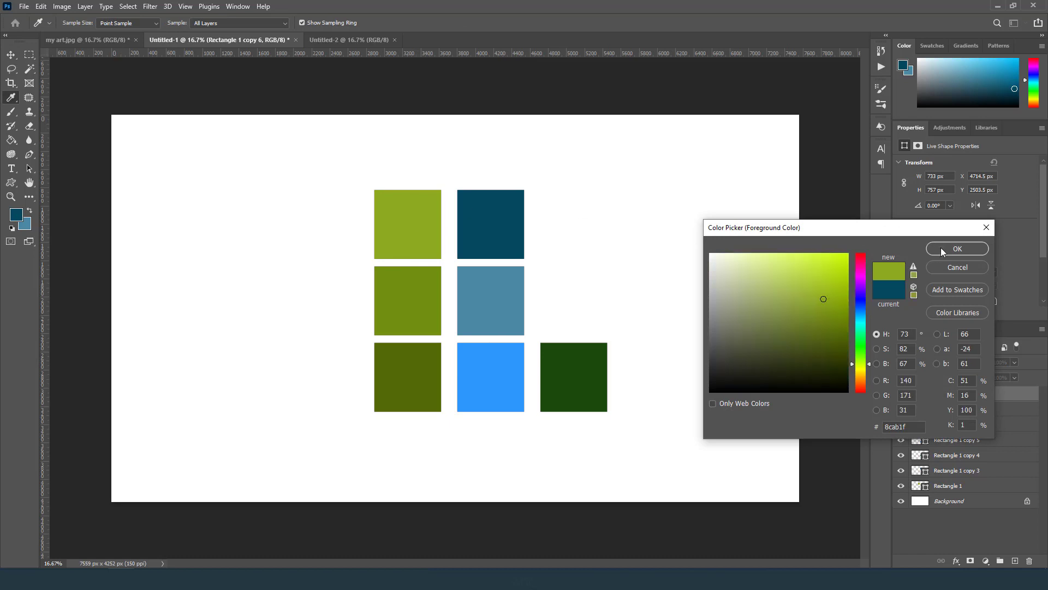
{"action": "left_click_drag", "start_coordinate": [908, 427], "coordinate": [882, 425]}
{"action": "left_click", "coordinate": [938, 249]}
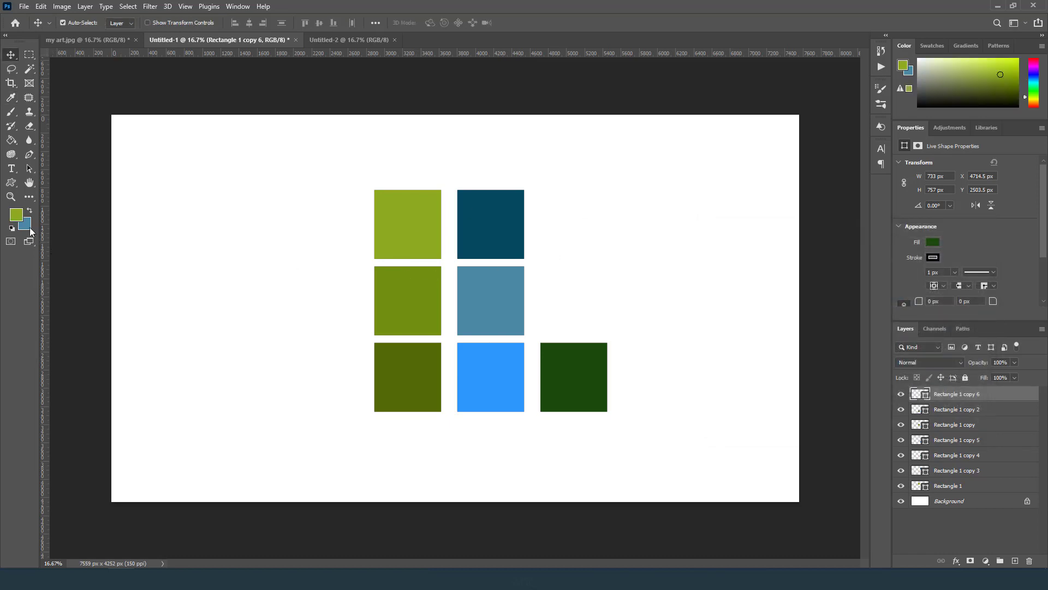
Set the background colour to medium green 728f11, sampled from the middle green swatch.
{"action": "left_click", "coordinate": [29, 228]}
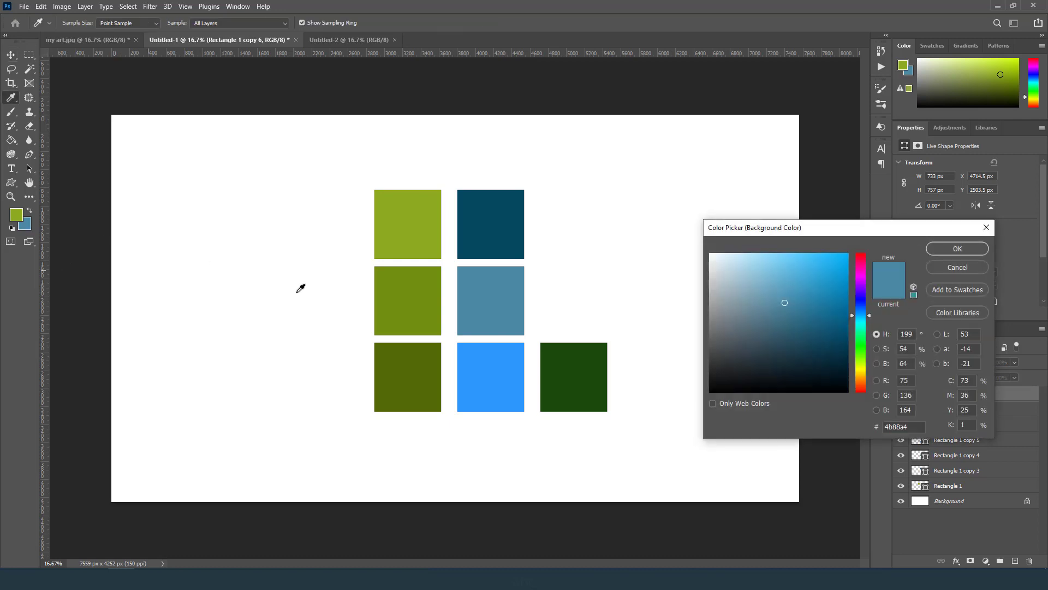
{"action": "left_click", "coordinate": [415, 283]}
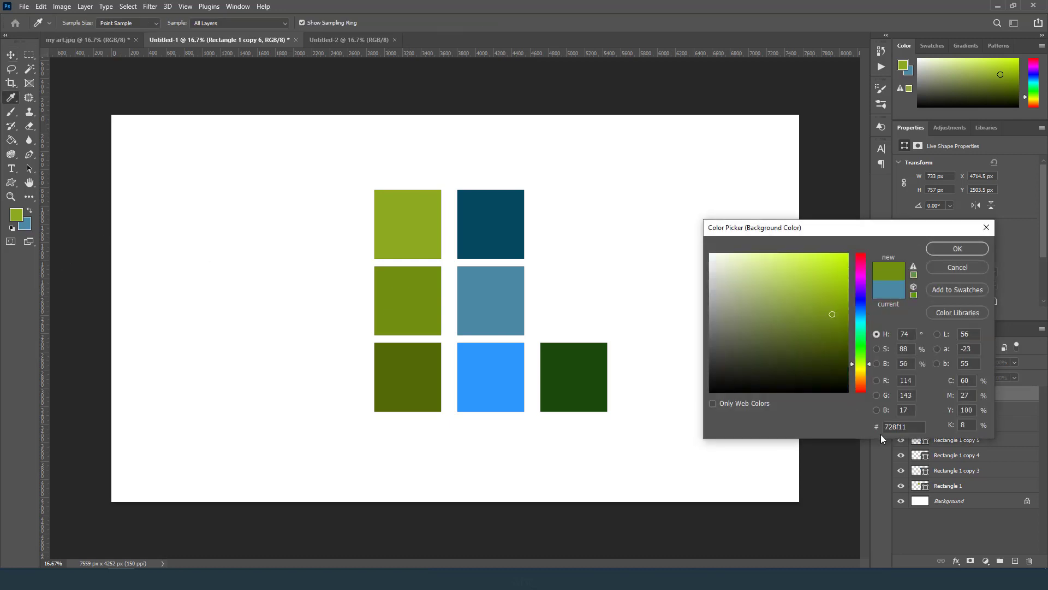
{"action": "left_click", "coordinate": [939, 249]}
Draw an ellipse about 5364 x 2208 px across the lower left of the Untitled-2 canvas and remove its stroke.
{"action": "left_click", "coordinate": [351, 41]}
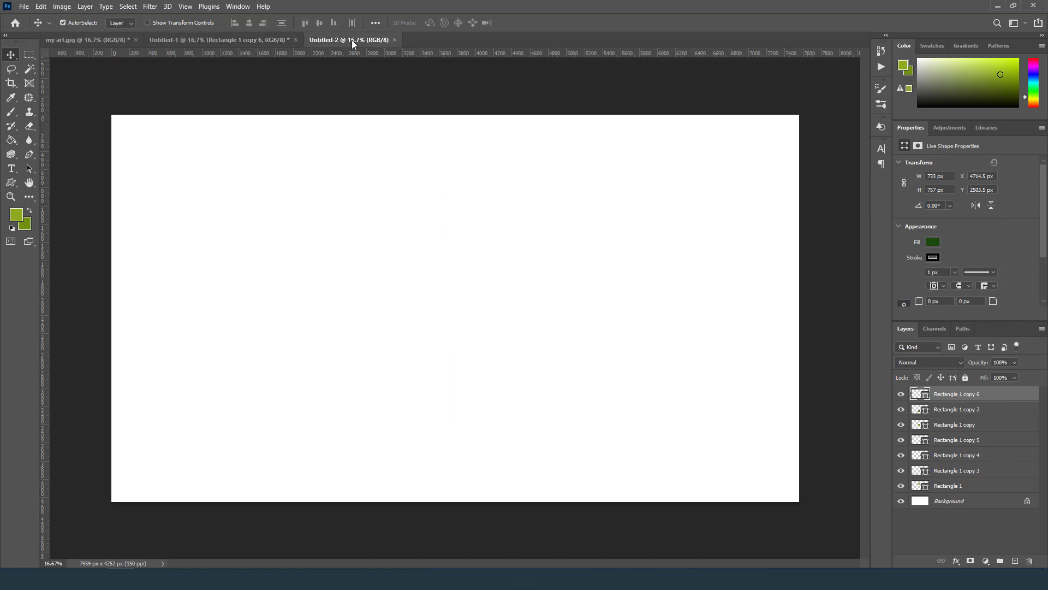
{"action": "left_click", "coordinate": [16, 186]}
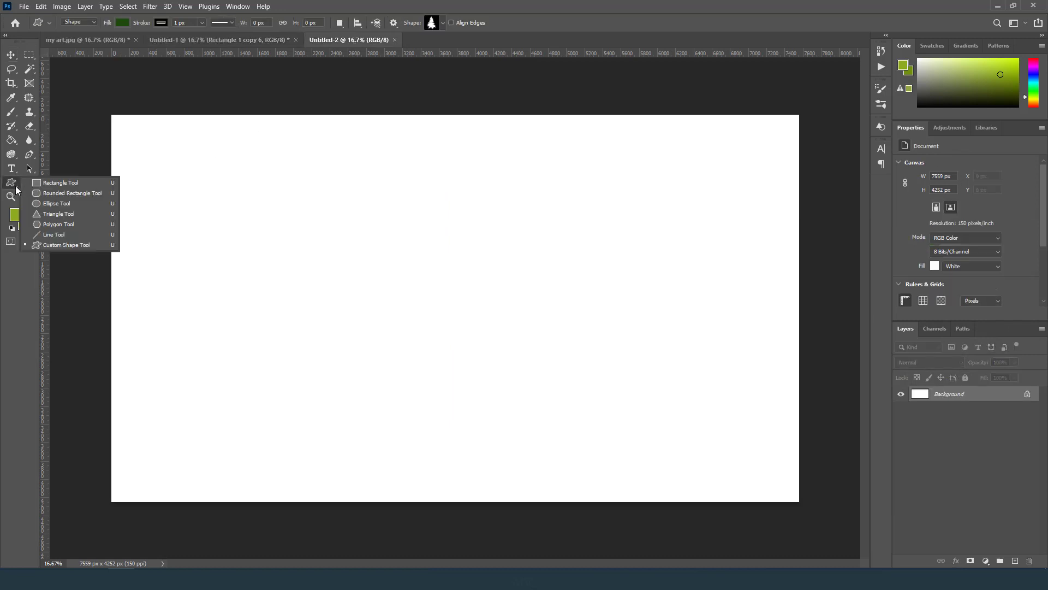
{"action": "left_click", "coordinate": [76, 204]}
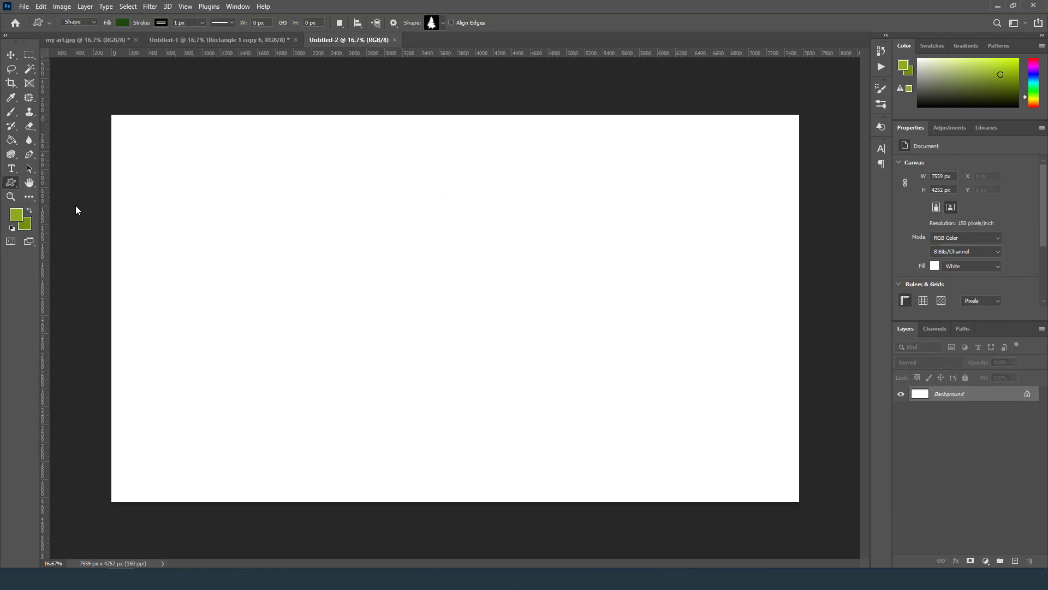
{"action": "left_click_drag", "start_coordinate": [86, 341], "coordinate": [573, 542]}
{"action": "left_click", "coordinate": [162, 22]}
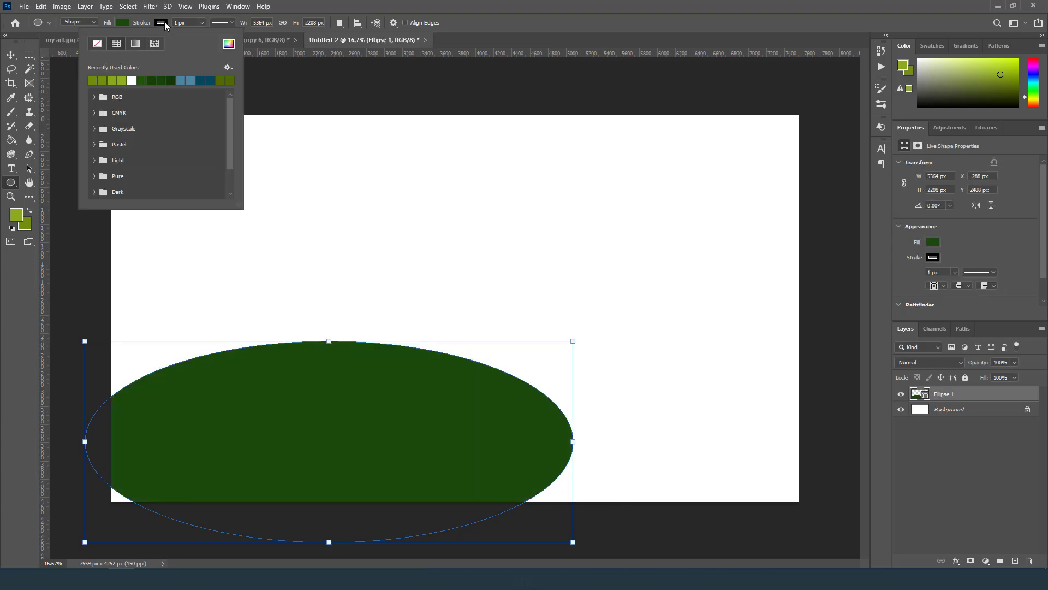
{"action": "left_click", "coordinate": [99, 44]}
Change the ellipse's fill to the light green foreground colour 8cab1f.
{"action": "left_click", "coordinate": [927, 398]}
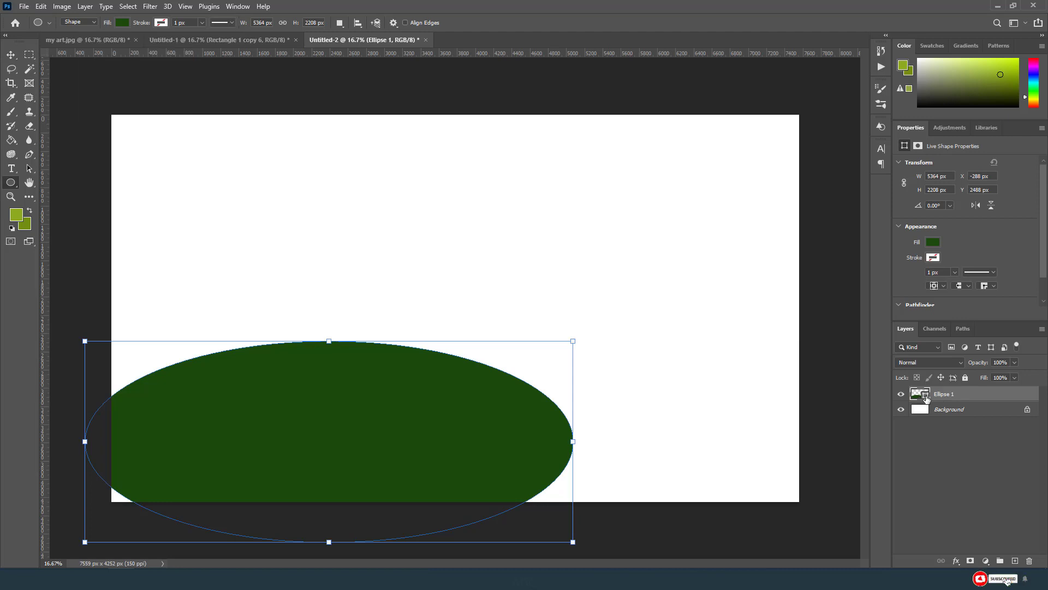
{"action": "double_click", "coordinate": [926, 398]}
{"action": "left_click", "coordinate": [16, 215]}
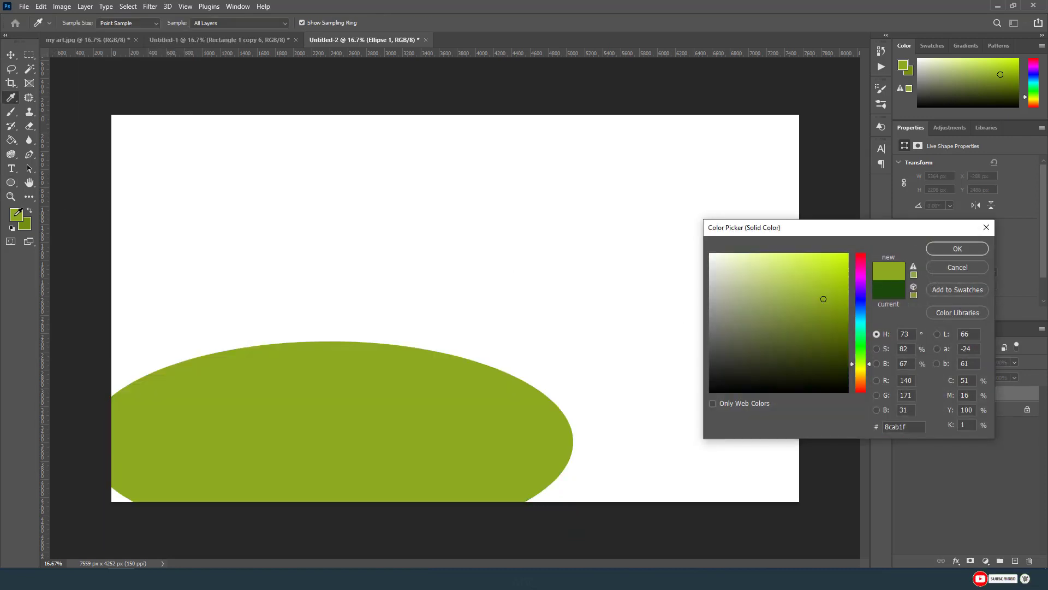
{"action": "left_click", "coordinate": [961, 250]}
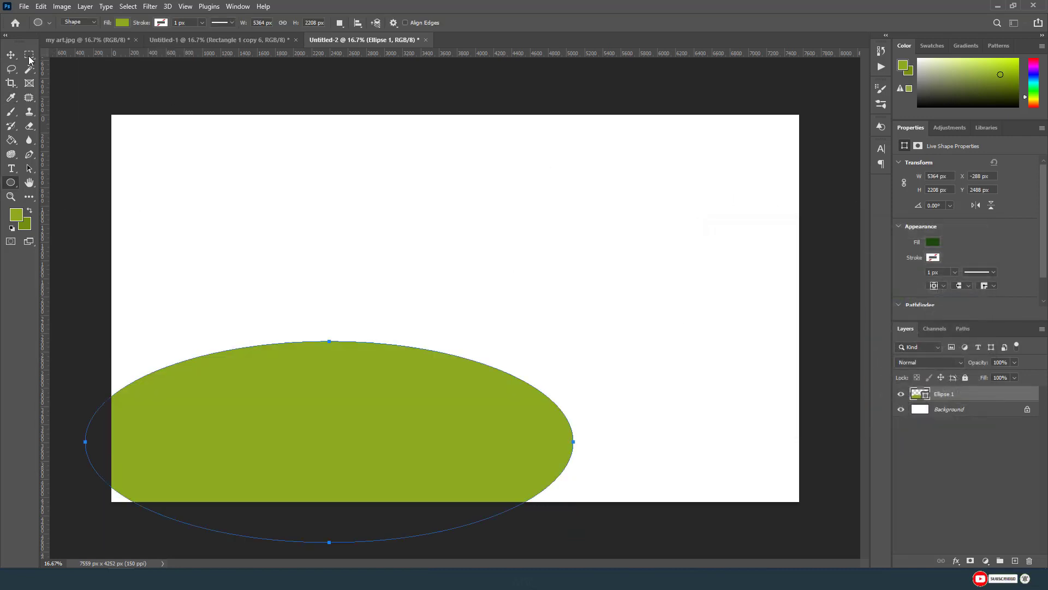
Lower the light green ellipse towards the canvas's bottom edge and place a duplicate on its right to form a second hill.
{"action": "left_click", "coordinate": [11, 56]}
{"action": "left_click_drag", "start_coordinate": [327, 440], "coordinate": [304, 480]}
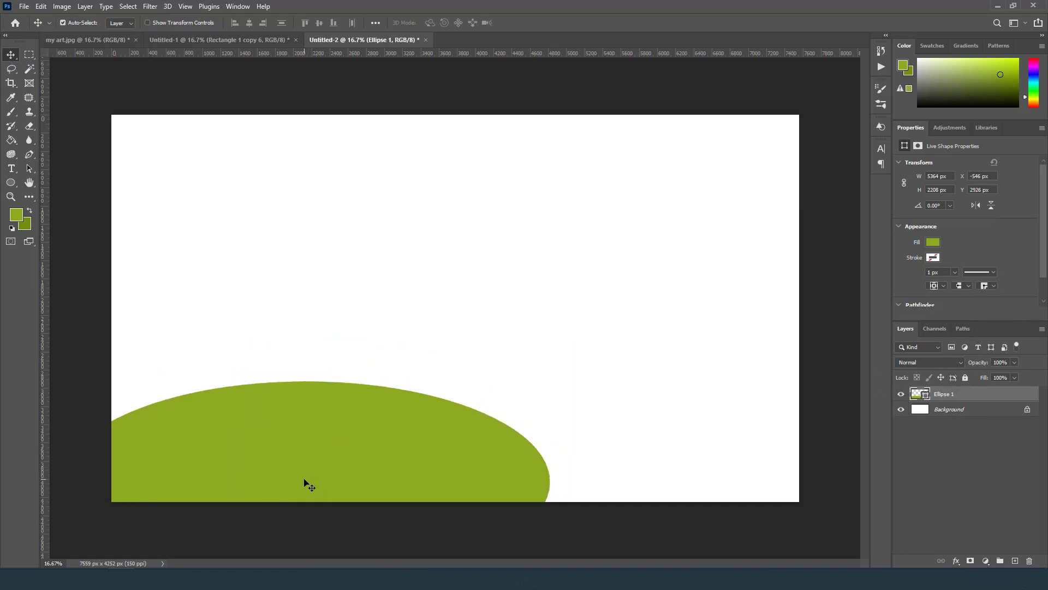
{"action": "left_click_drag", "start_coordinate": [319, 447], "coordinate": [731, 444]}
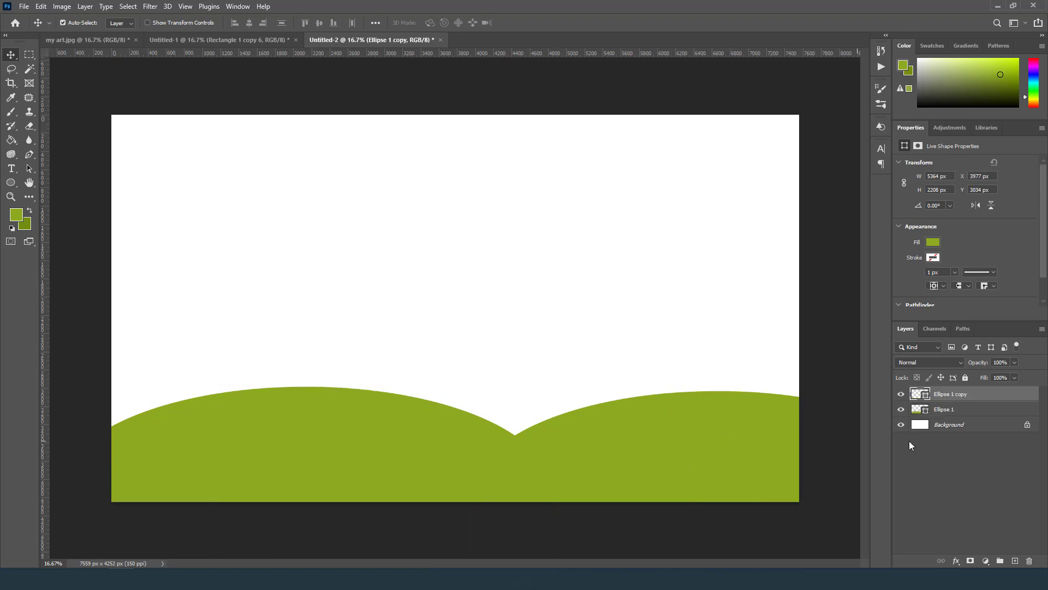
Change the duplicated hill's fill to the medium green background colour 728f11.
{"action": "double_click", "coordinate": [926, 397]}
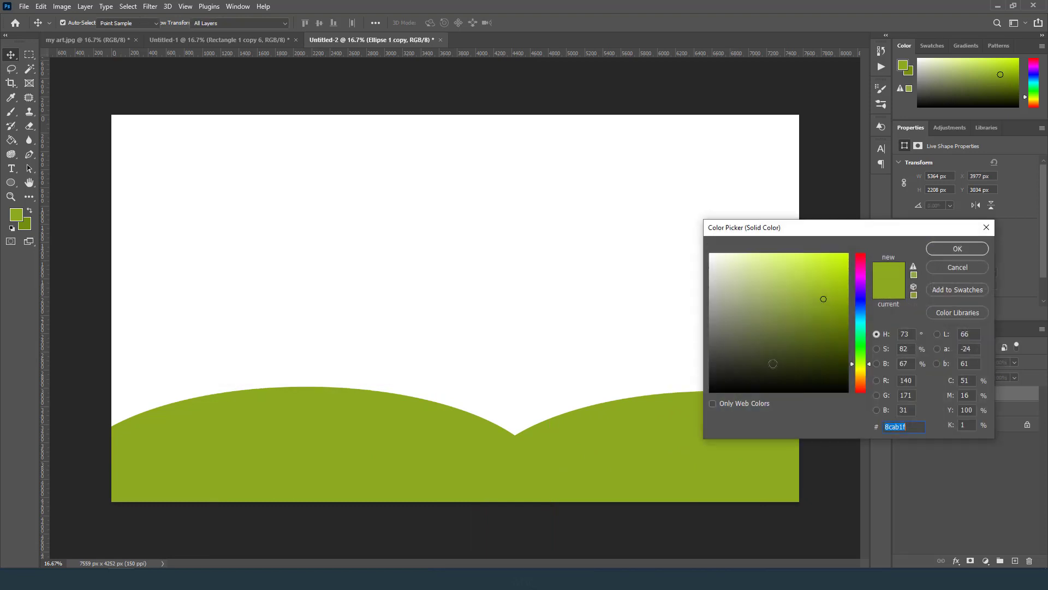
{"action": "left_click", "coordinate": [28, 223]}
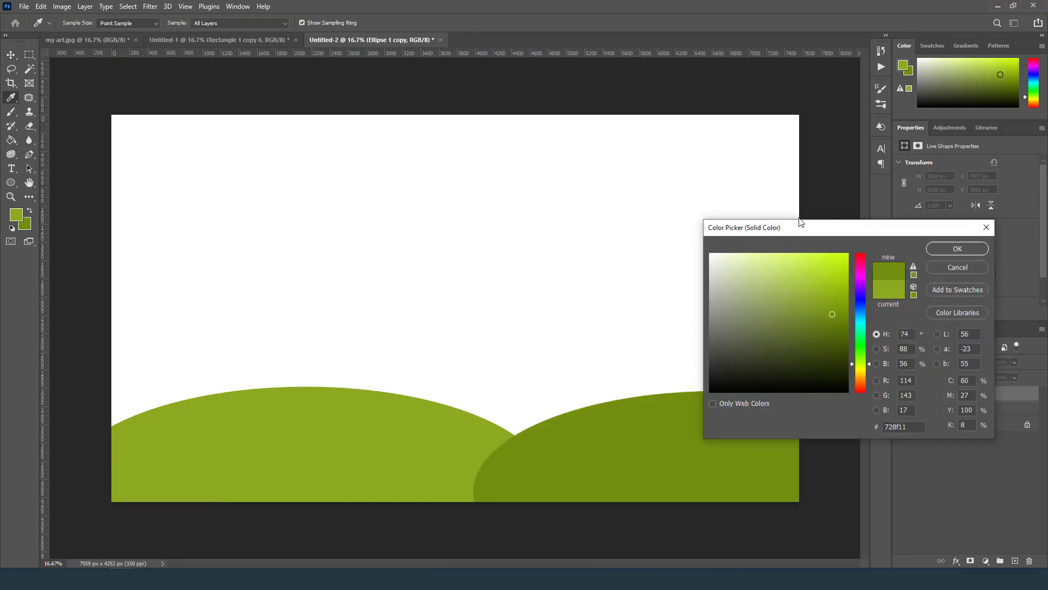
{"action": "left_click", "coordinate": [950, 249]}
Reorder the medium green hill's layer beneath Ellipse 1 and reposition both hills lower, with tops at about Y 3202 px.
{"action": "left_click", "coordinate": [380, 437]}
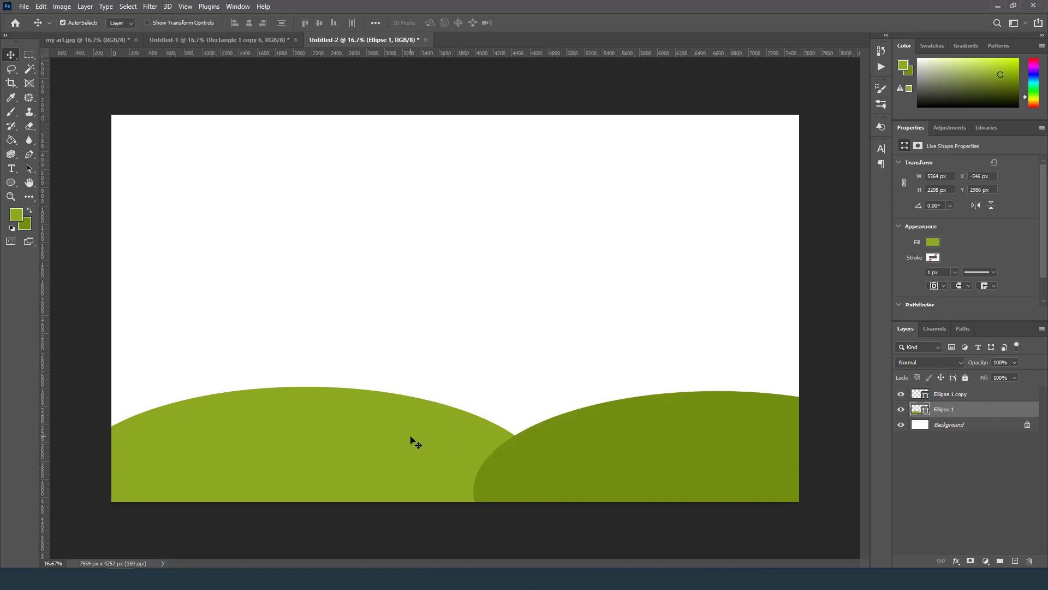
{"action": "left_click_drag", "start_coordinate": [961, 394], "coordinate": [990, 411]}
{"action": "left_click_drag", "start_coordinate": [522, 471], "coordinate": [519, 473]}
{"action": "left_click_drag", "start_coordinate": [617, 453], "coordinate": [620, 463]}
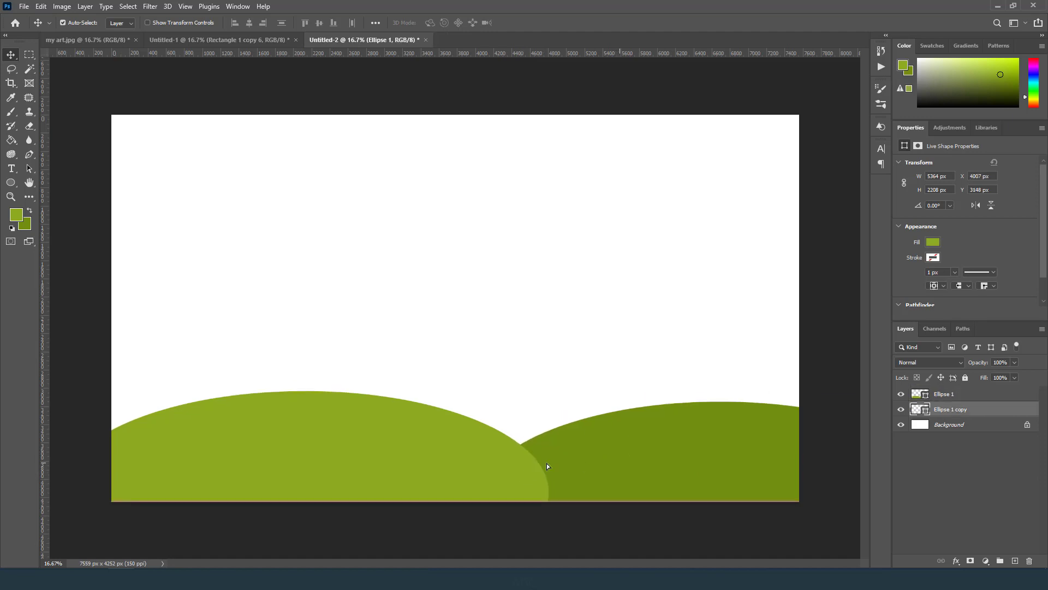
{"action": "left_click_drag", "start_coordinate": [497, 465], "coordinate": [470, 482]}
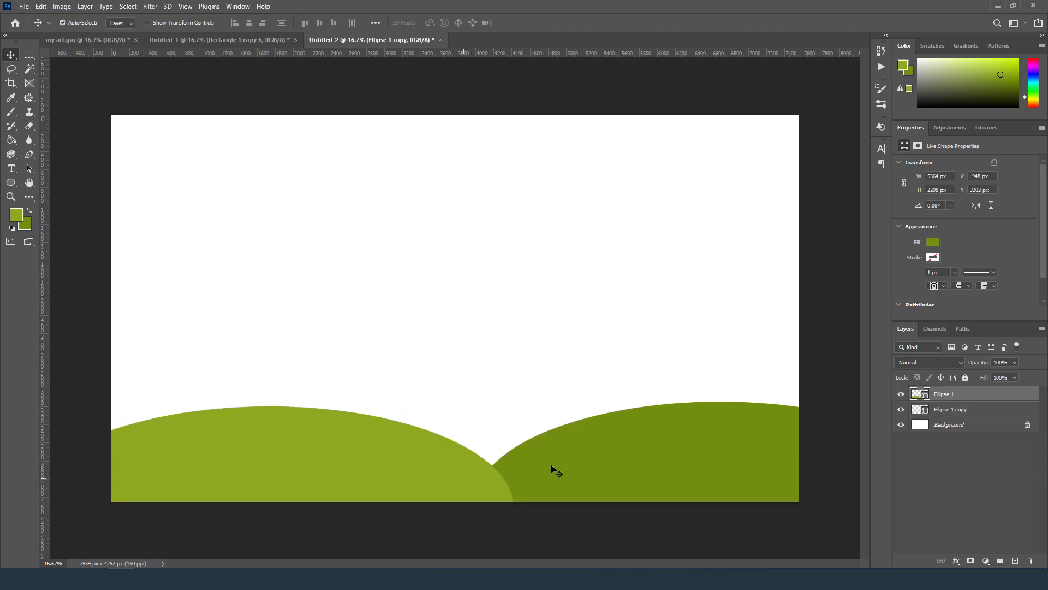
{"action": "left_click_drag", "start_coordinate": [552, 470], "coordinate": [527, 475]}
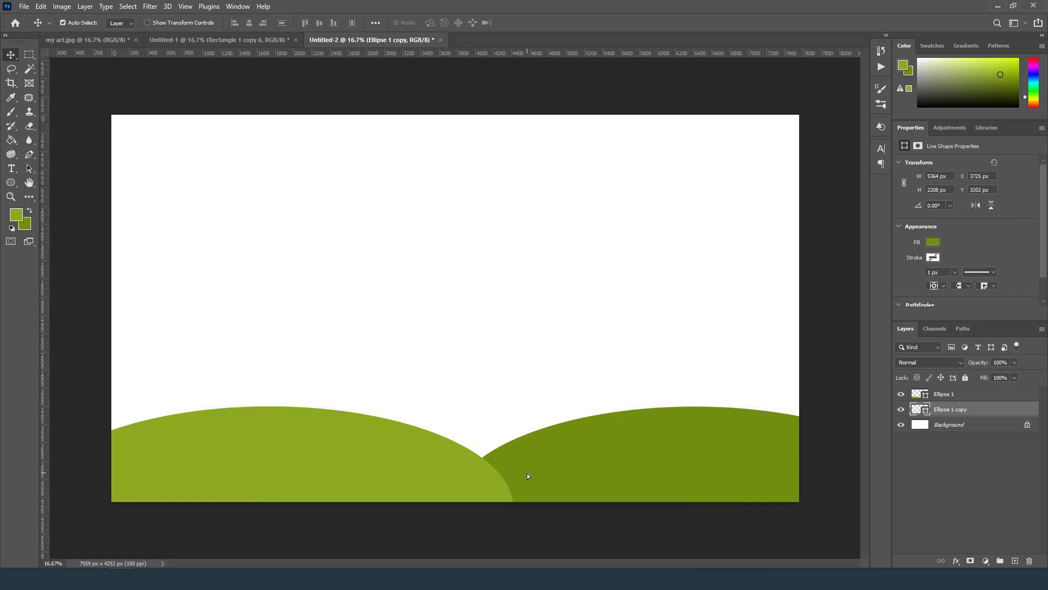
Widen the light green hill to about 6282 px by stretching its right side with Free Transform.
{"action": "left_click", "coordinate": [458, 481]}
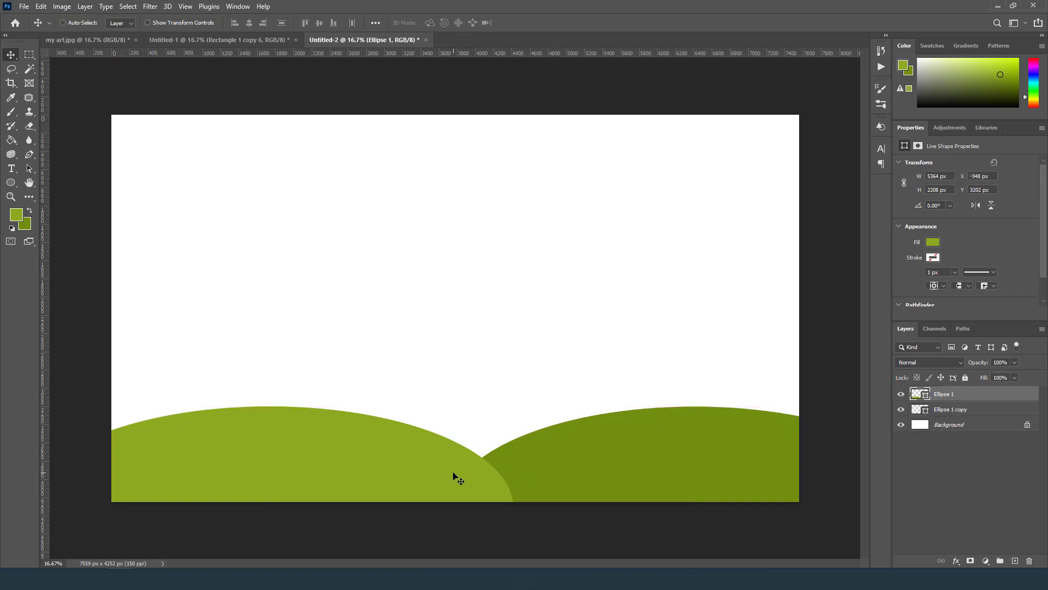
{"action": "key", "text": "ctrl+t"}
{"action": "left_click_drag", "start_coordinate": [515, 486], "coordinate": [617, 488]}
{"action": "left_click", "coordinate": [539, 23]}
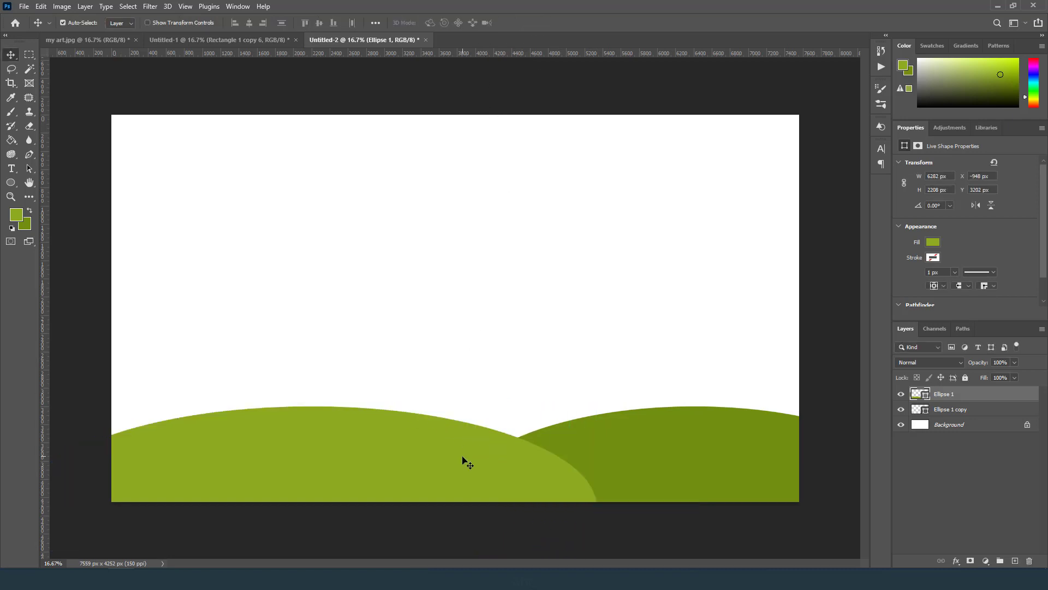
Lower both hills to about Y 3322 px and place a slightly higher duplicate of the medium green hill between them.
{"action": "left_click_drag", "start_coordinate": [461, 460], "coordinate": [470, 467]}
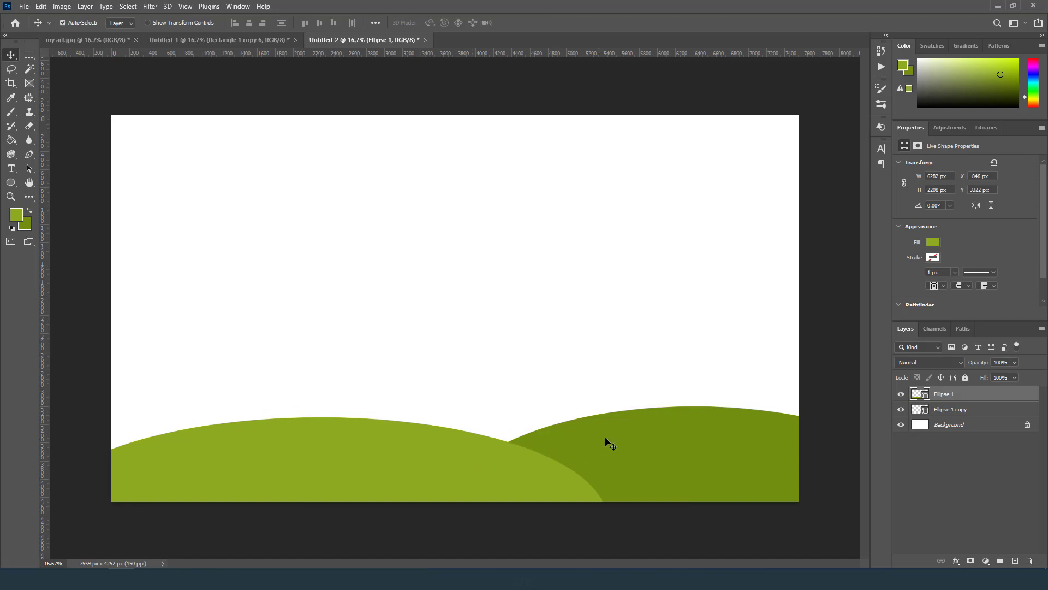
{"action": "left_click_drag", "start_coordinate": [611, 440], "coordinate": [620, 447]}
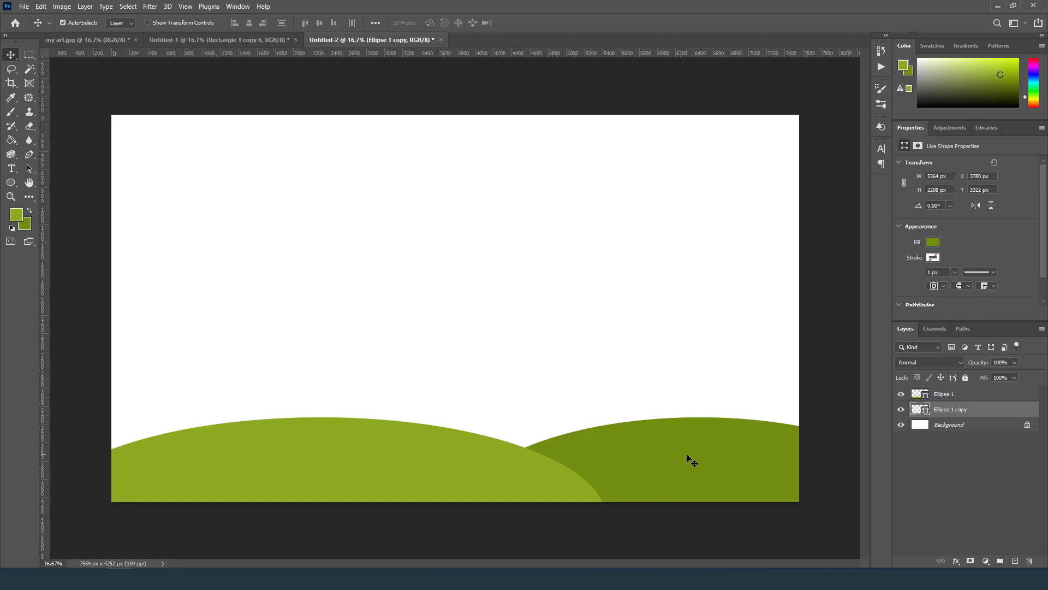
{"action": "left_click_drag", "start_coordinate": [686, 456], "coordinate": [496, 442]}
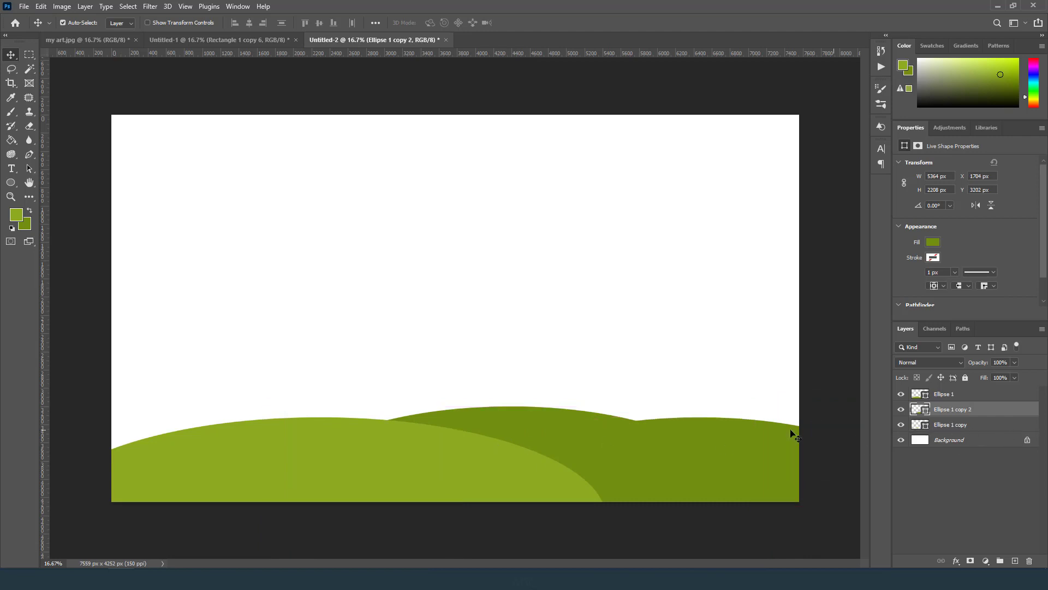
Set the foreground colour to dark olive 526905, sampled from the palette's olive swatch in Untitled-1.
{"action": "left_click", "coordinate": [239, 40]}
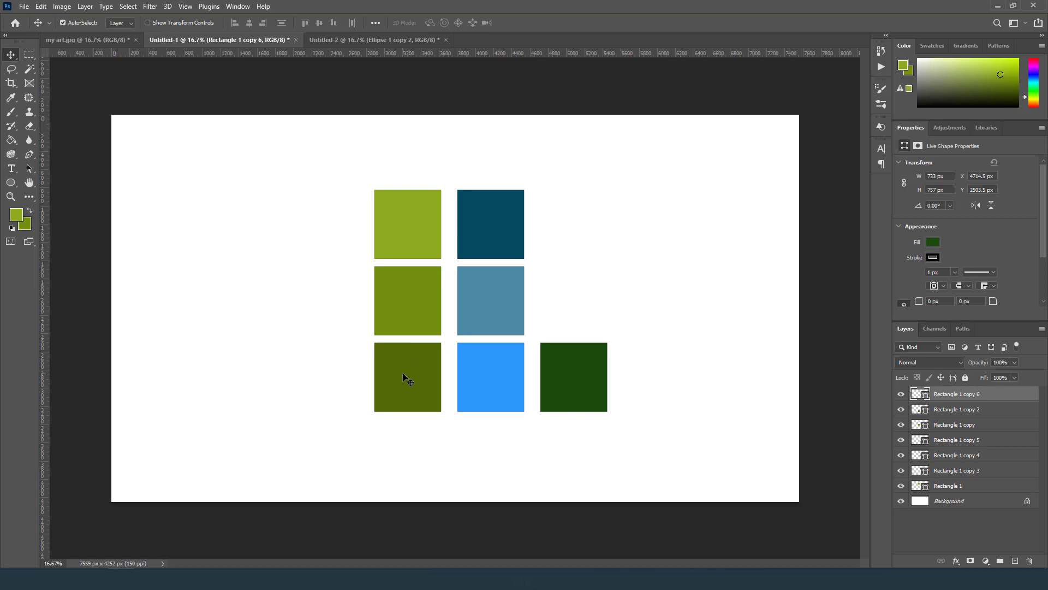
{"action": "left_click", "coordinate": [16, 214]}
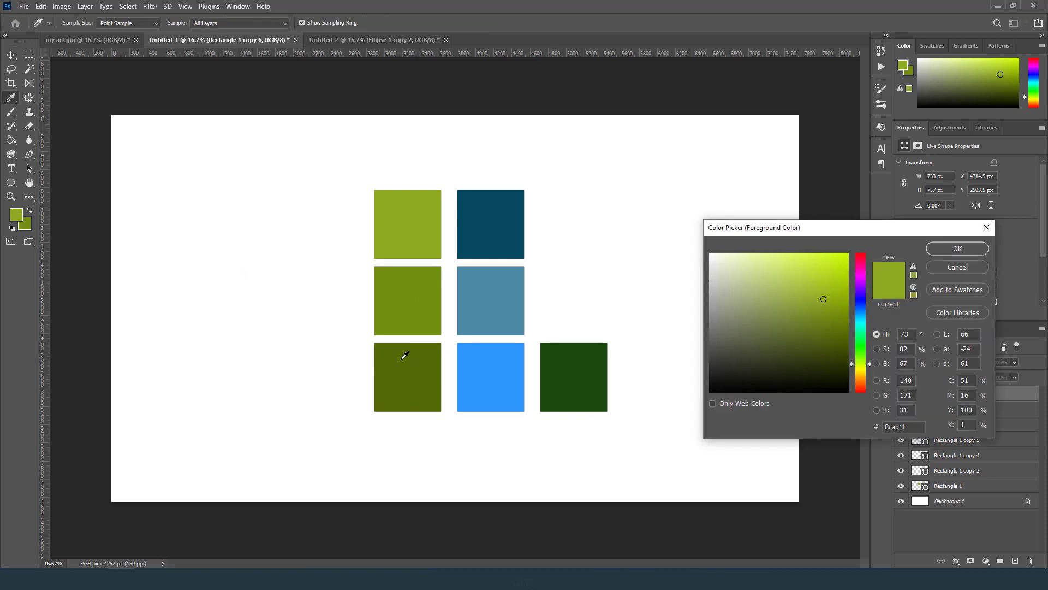
{"action": "left_click", "coordinate": [414, 362]}
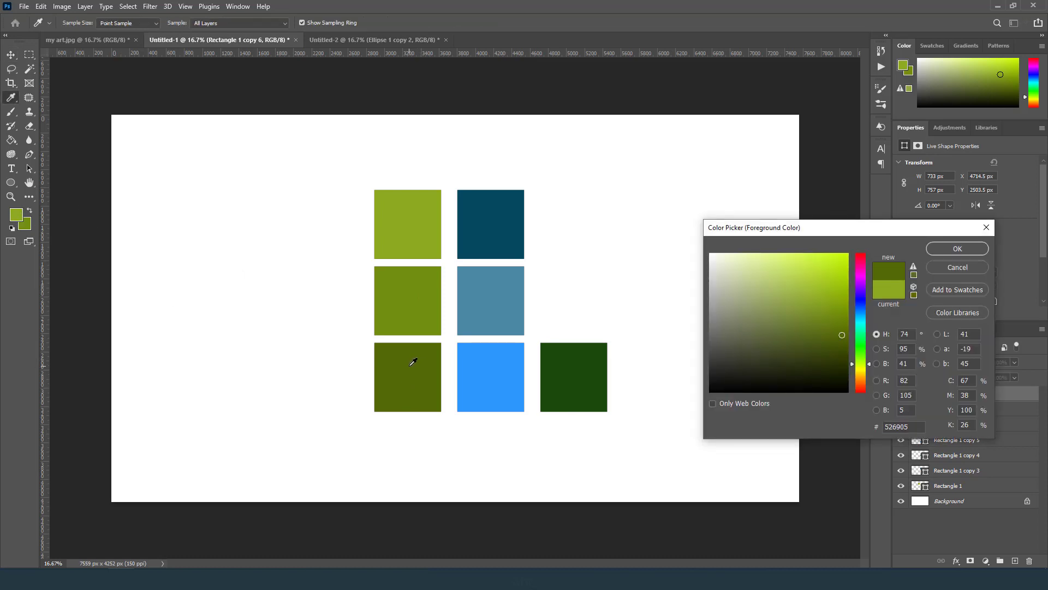
{"action": "left_click", "coordinate": [975, 255]}
Recolour the middle hill, Ellipse 1 copy 2 in Untitled-2, with the dark olive foreground colour 526905.
{"action": "left_click", "coordinate": [382, 41]}
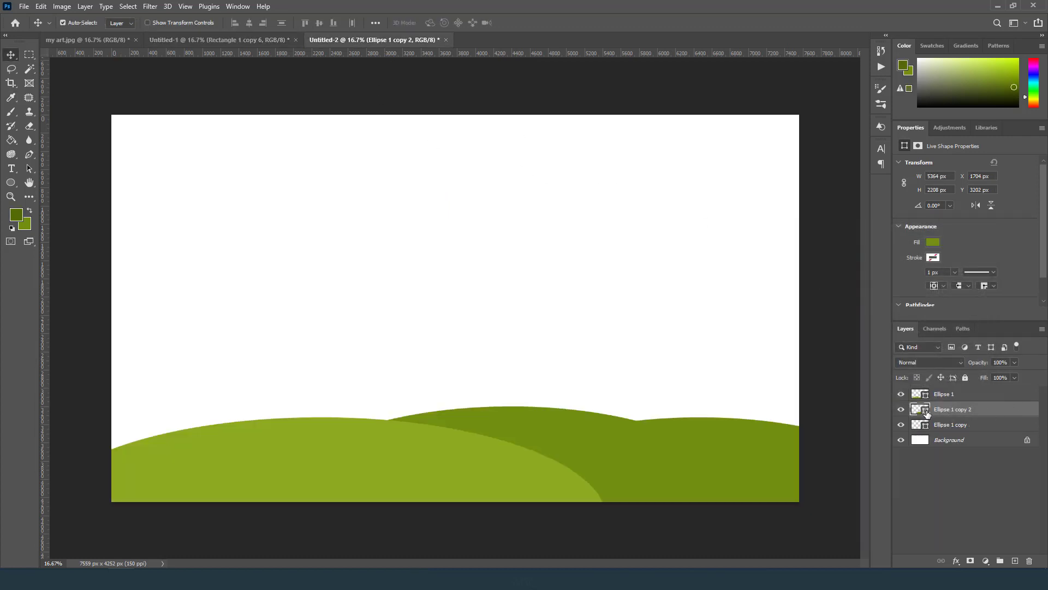
{"action": "double_click", "coordinate": [923, 410]}
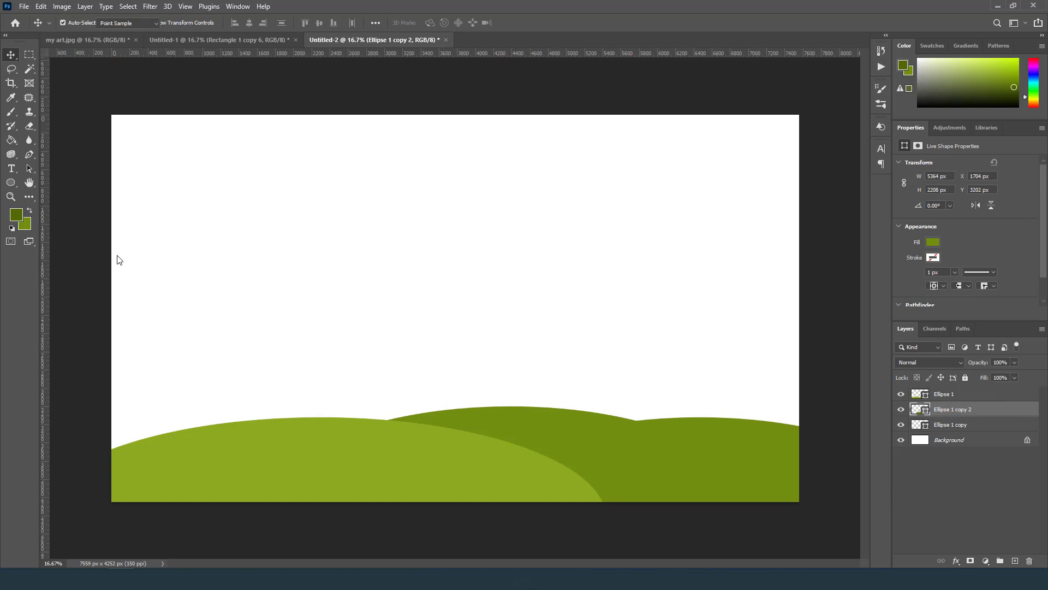
{"action": "left_click", "coordinate": [17, 213]}
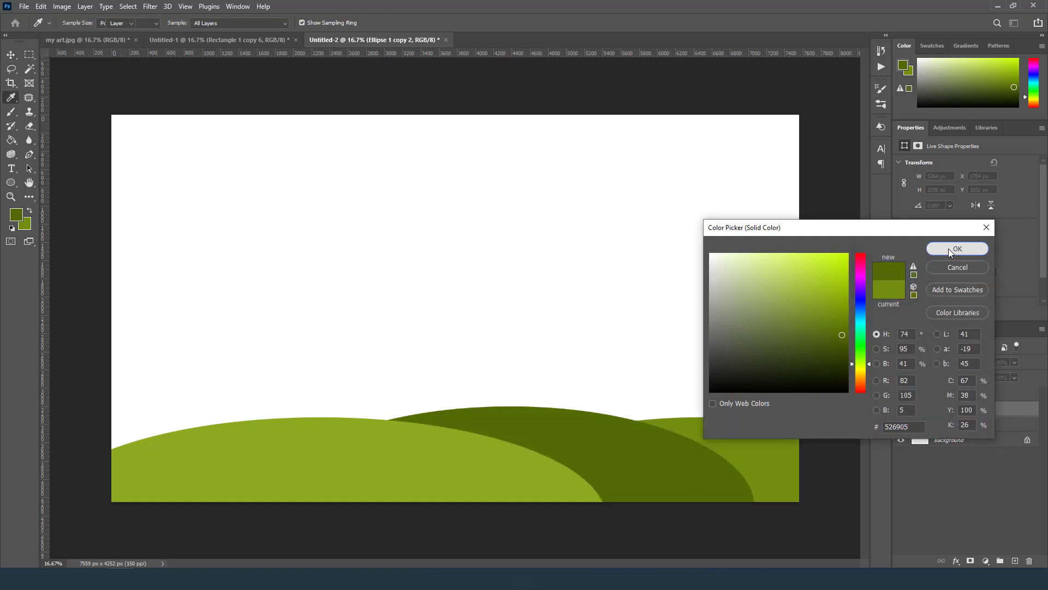
{"action": "left_click", "coordinate": [948, 248]}
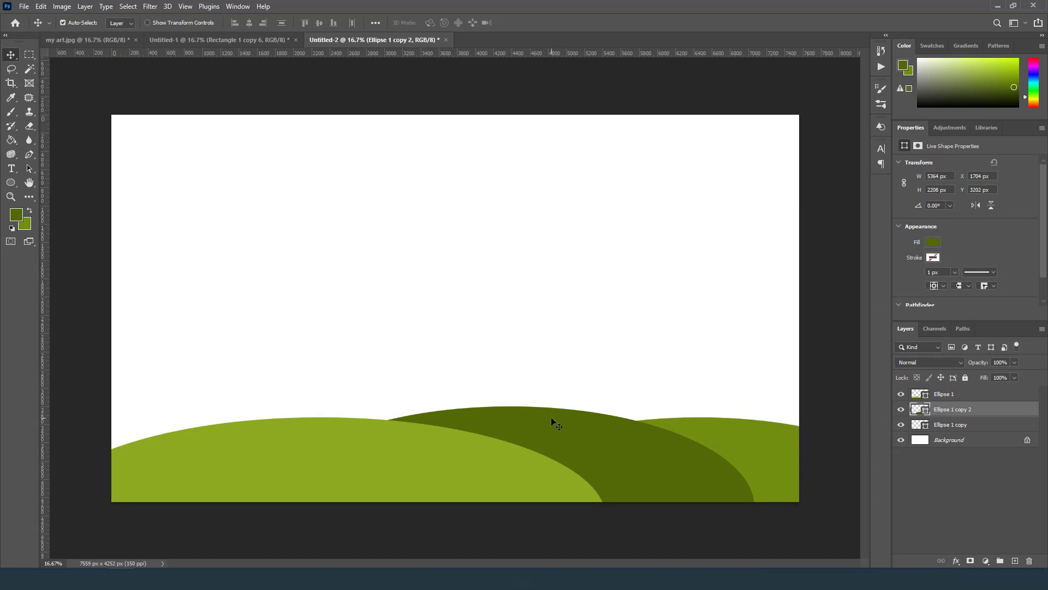
Move the dark olive hill's layer beneath Ellipse 1 copy and lower the hills, placing the olive one at about Y 3476 px.
{"action": "left_click_drag", "start_coordinate": [991, 413], "coordinate": [987, 424]}
{"action": "left_click_drag", "start_coordinate": [538, 420], "coordinate": [523, 429]}
{"action": "left_click_drag", "start_coordinate": [459, 461], "coordinate": [457, 468]}
{"action": "left_click_drag", "start_coordinate": [506, 437], "coordinate": [516, 439]}
{"action": "left_click_drag", "start_coordinate": [604, 458], "coordinate": [608, 462]}
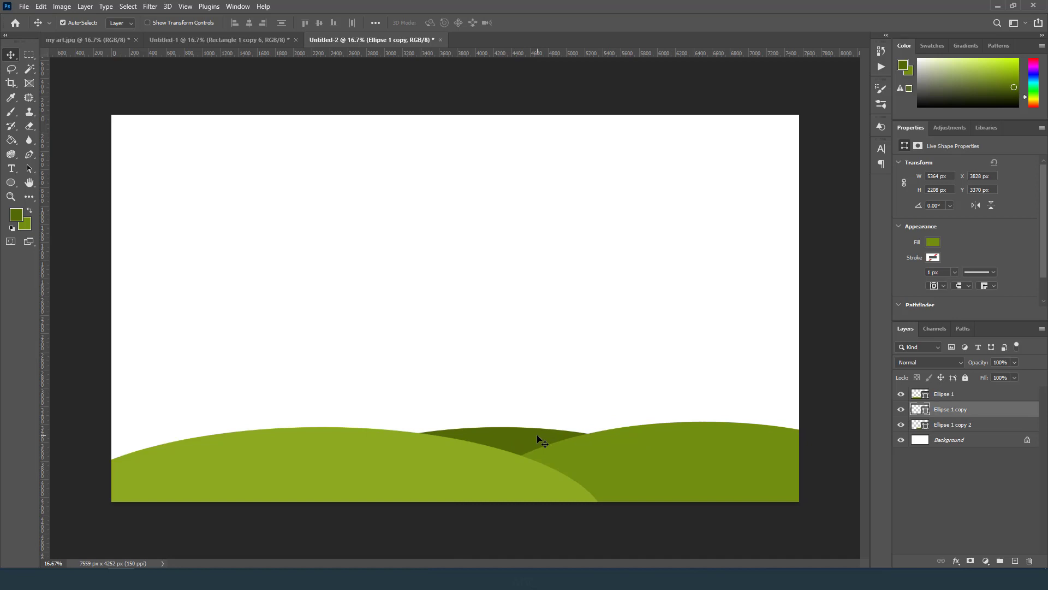
{"action": "left_click_drag", "start_coordinate": [538, 436], "coordinate": [537, 440]}
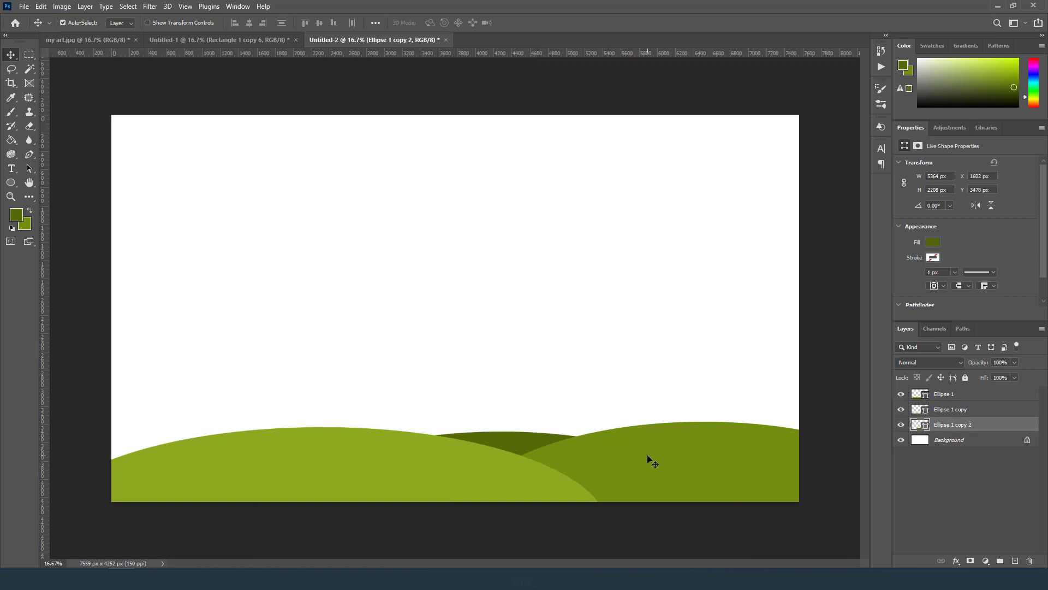
{"action": "left_click", "coordinate": [653, 461]}
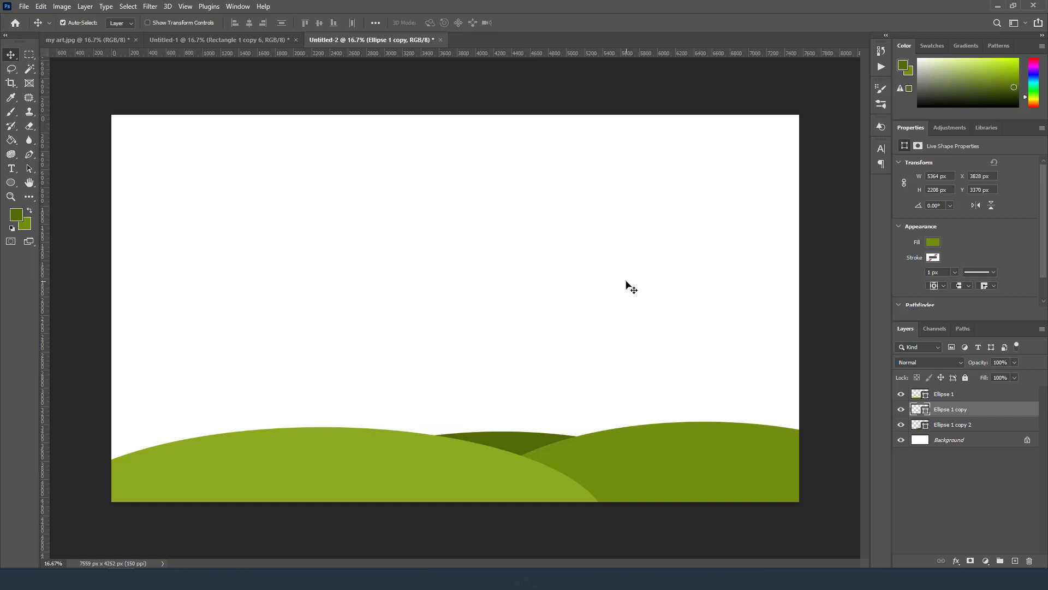
Select the Background layer in Untitled-2 and set the foreground colour to bright blue 2e98fc, sampled from the palette in Untitled-1.
{"action": "left_click", "coordinate": [970, 445]}
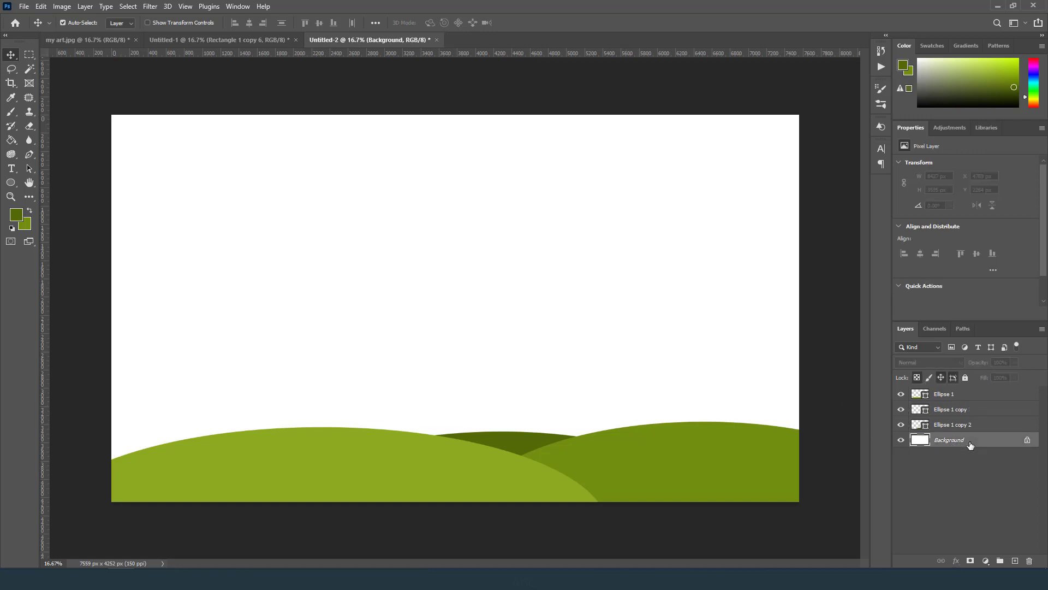
{"action": "left_click", "coordinate": [255, 40]}
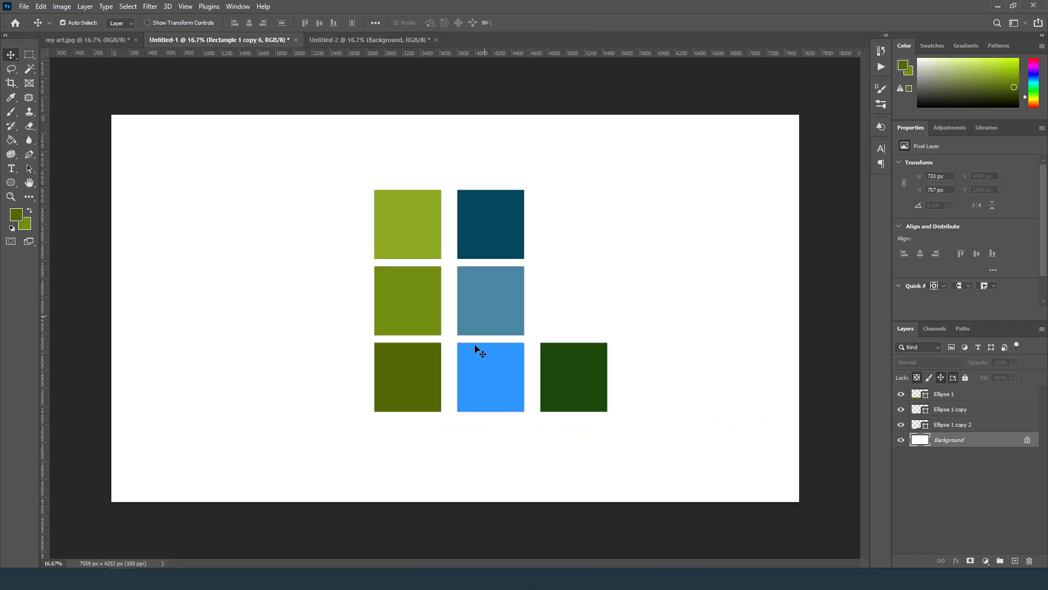
{"action": "left_click", "coordinate": [15, 217]}
{"action": "left_click", "coordinate": [494, 367]}
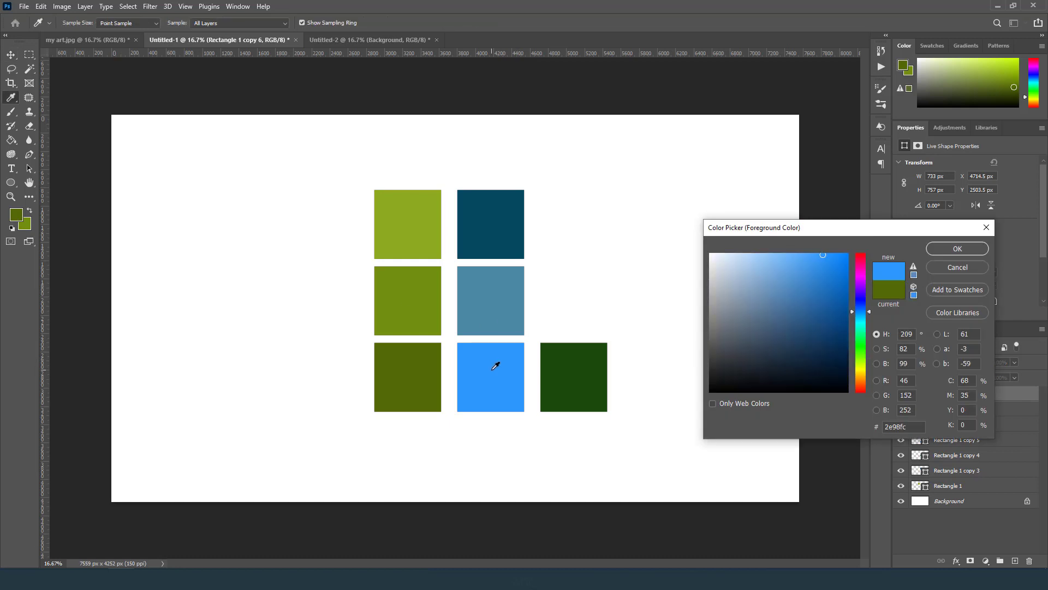
{"action": "left_click", "coordinate": [957, 249]}
{"action": "key", "text": "v"}
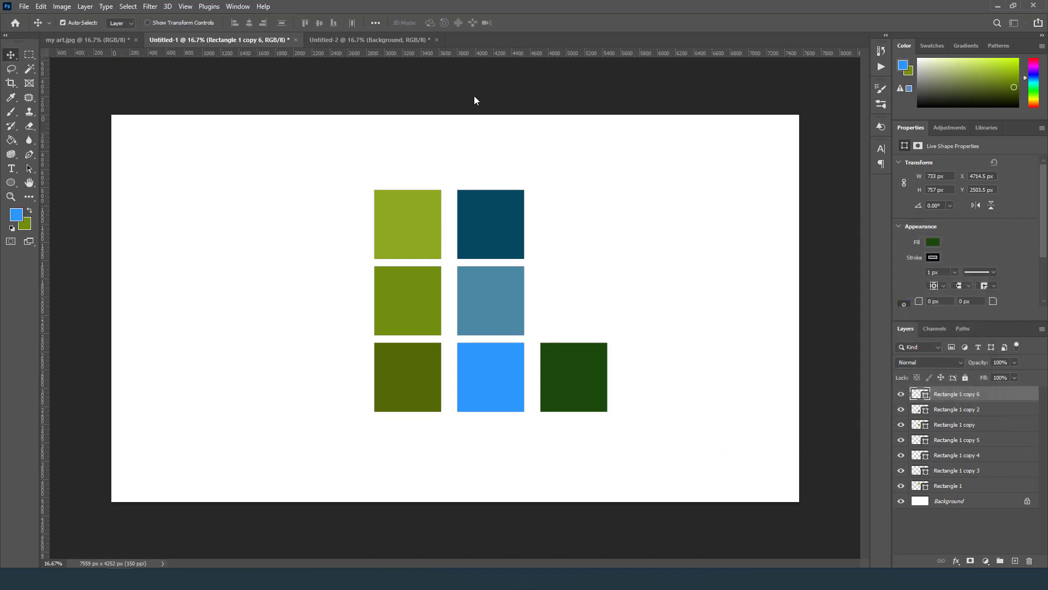
{"action": "left_click", "coordinate": [388, 41]}
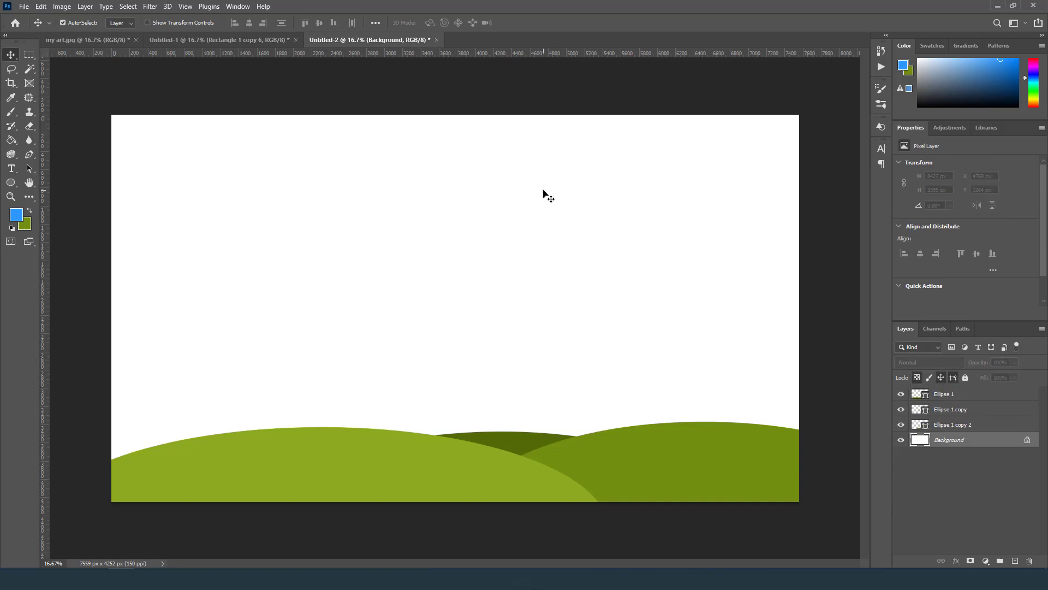
Set up the Gradient tool with the basic foreground-to-background preset.
{"action": "left_click", "coordinate": [17, 144]}
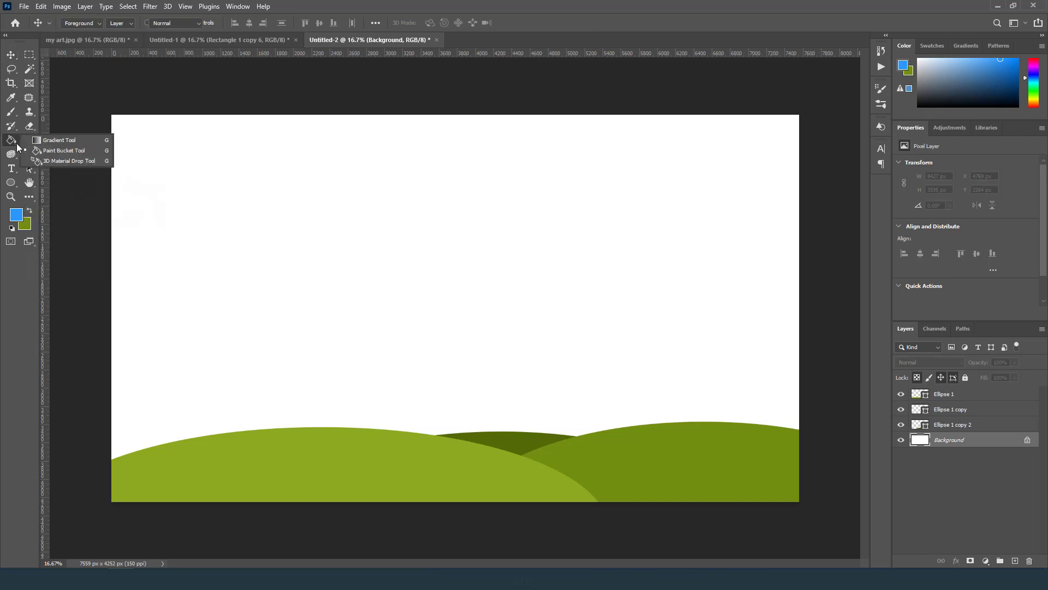
{"action": "left_click", "coordinate": [63, 141]}
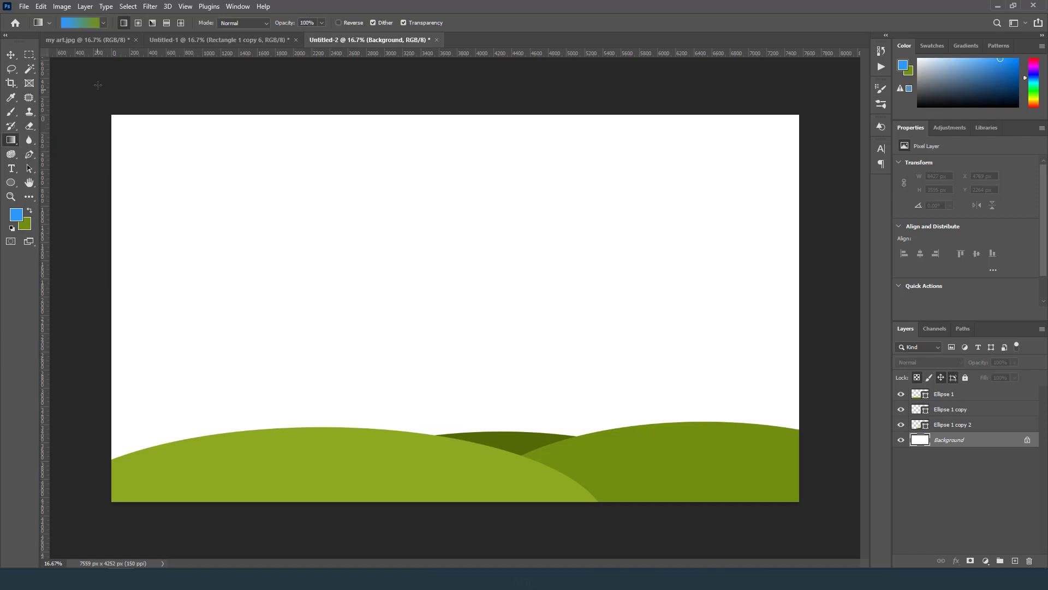
{"action": "left_click", "coordinate": [105, 24]}
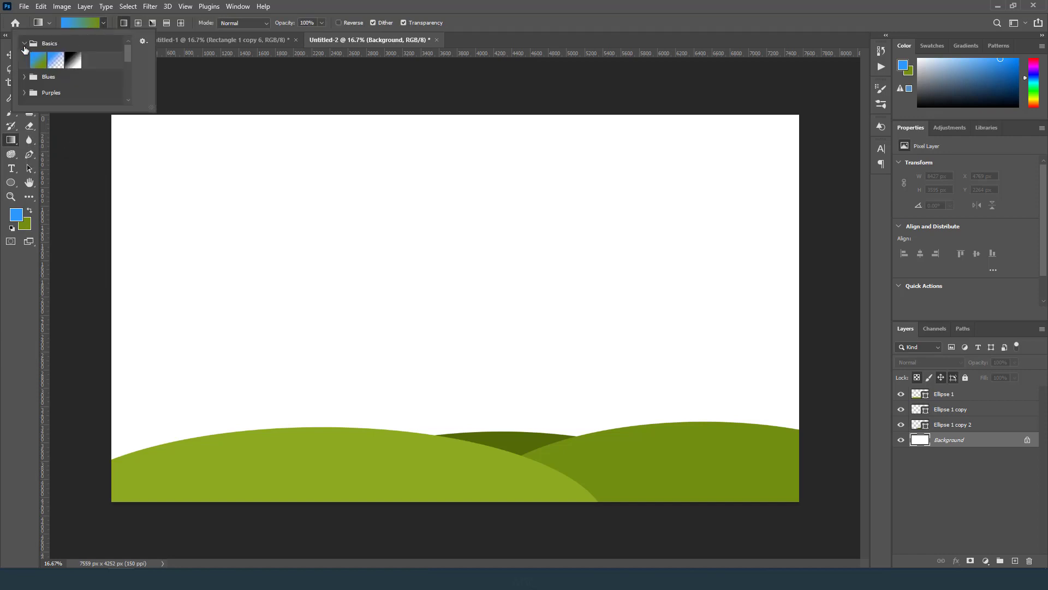
{"action": "left_click", "coordinate": [23, 43]}
{"action": "left_click", "coordinate": [23, 44]}
{"action": "left_click", "coordinate": [39, 61]}
{"action": "left_click", "coordinate": [291, 6]}
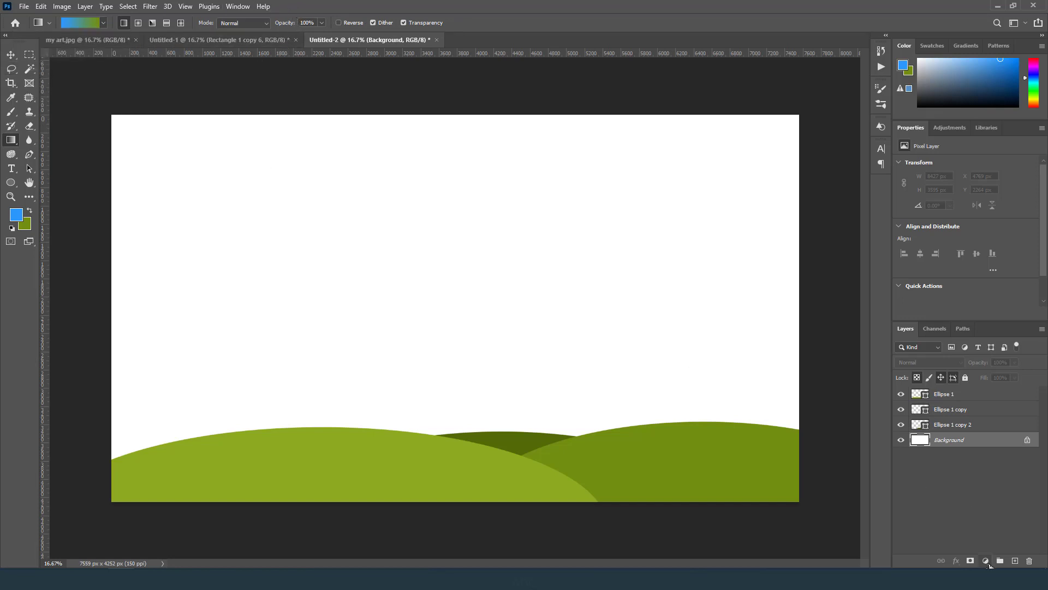
Add a linear gradient fill layer above the Background with the foreground-to-background preset, angled about -89.31° so blue starts at the sky's top.
{"action": "left_click", "coordinate": [986, 561]}
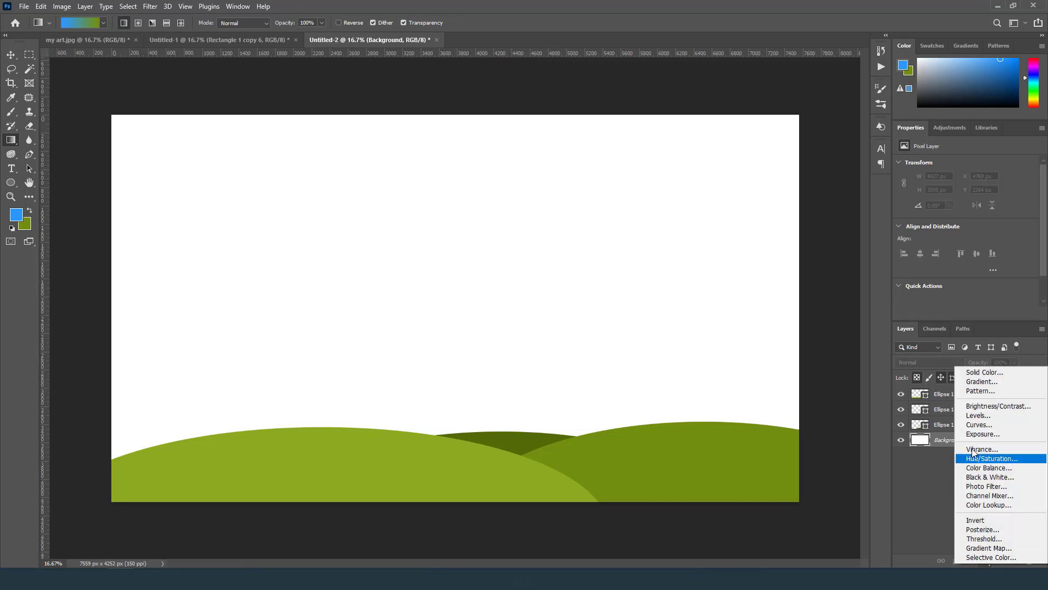
{"action": "left_click", "coordinate": [978, 382]}
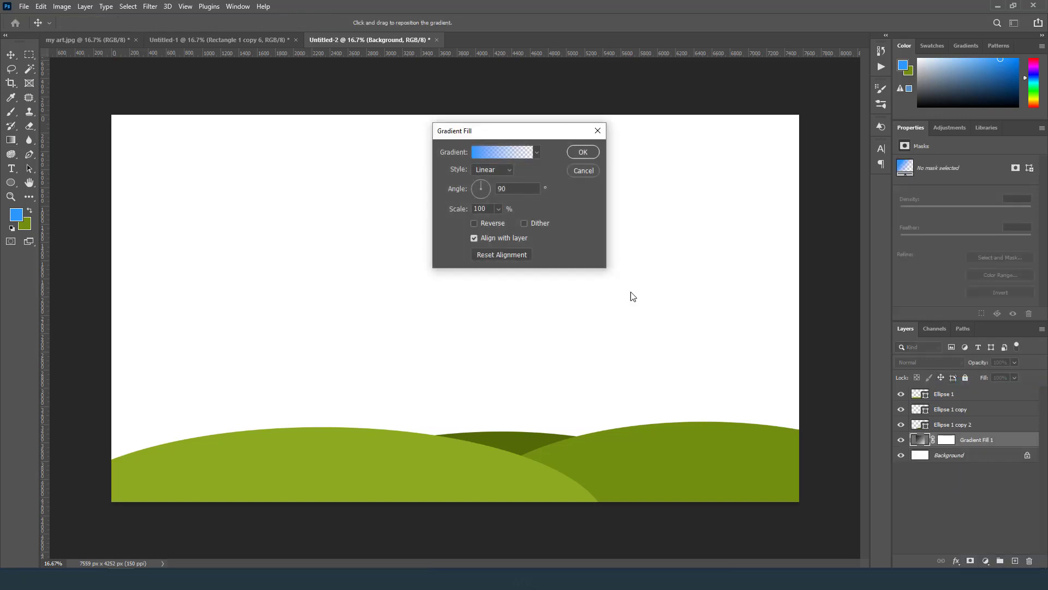
{"action": "left_click", "coordinate": [536, 153]}
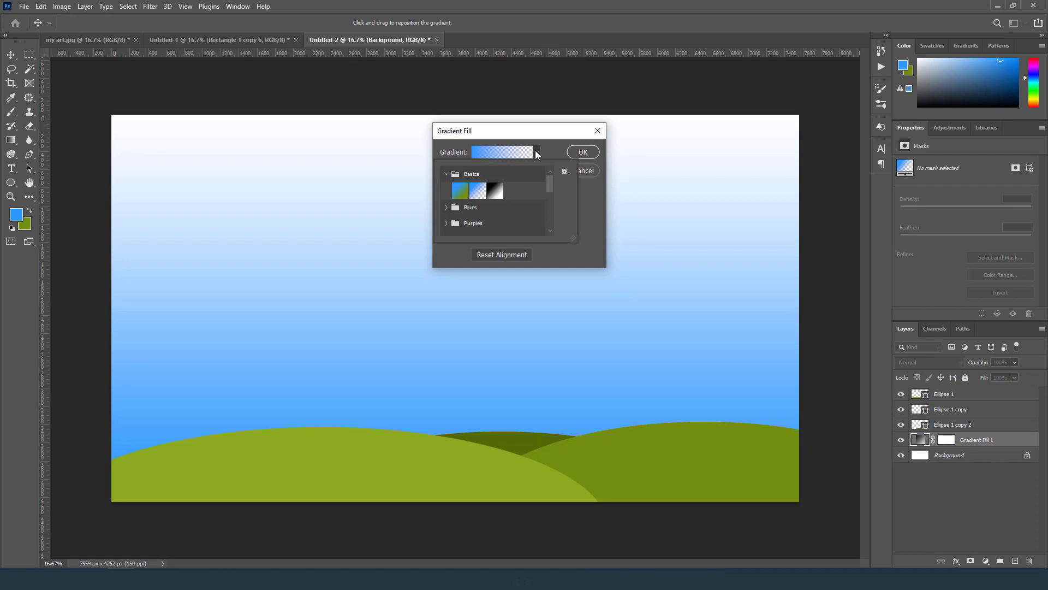
{"action": "left_click", "coordinate": [460, 190]}
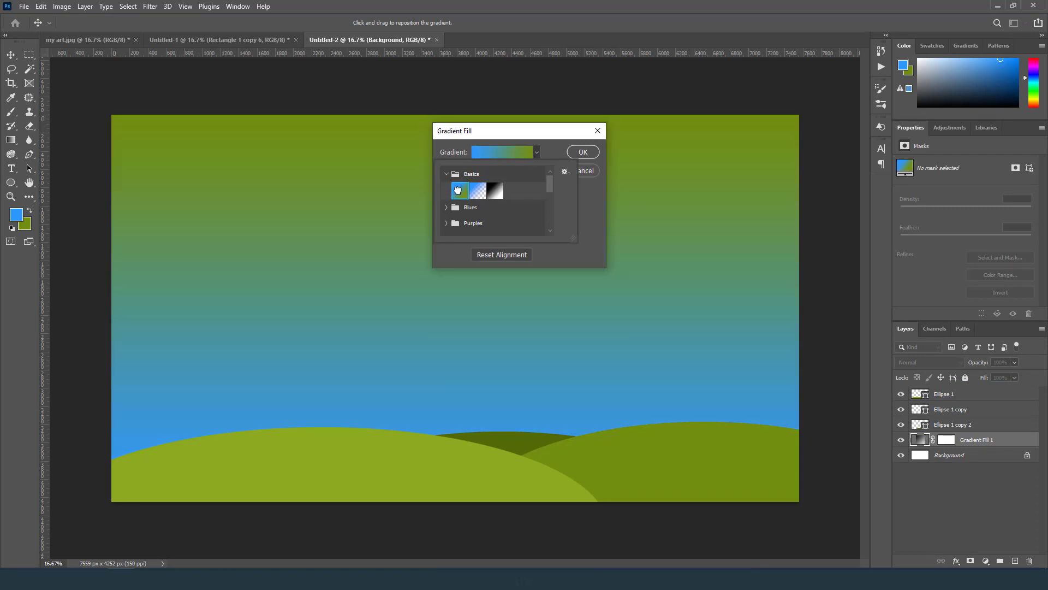
{"action": "left_click", "coordinate": [553, 152]}
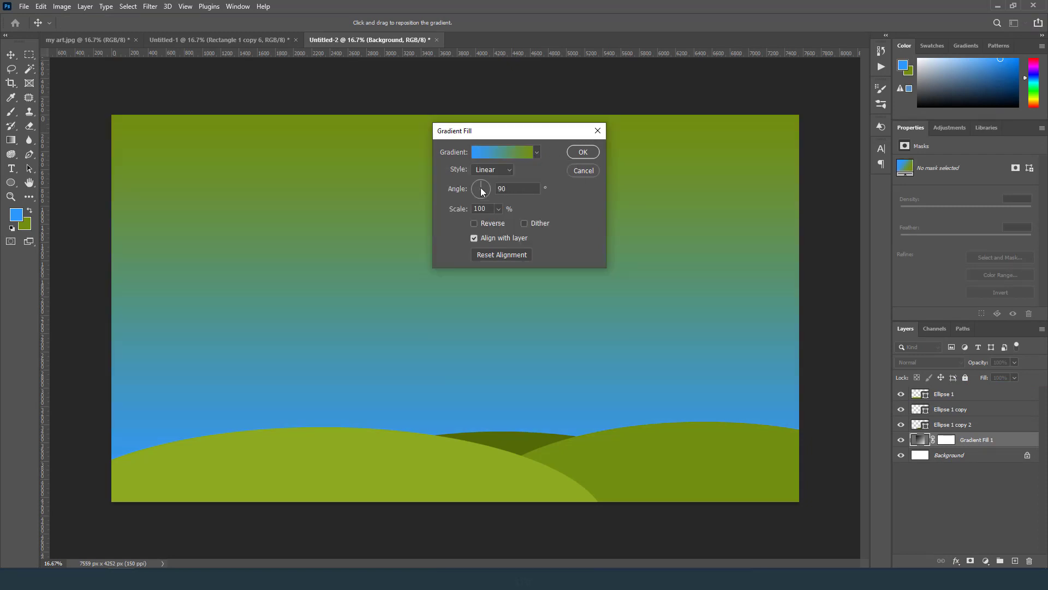
{"action": "left_click_drag", "start_coordinate": [483, 187], "coordinate": [481, 206]}
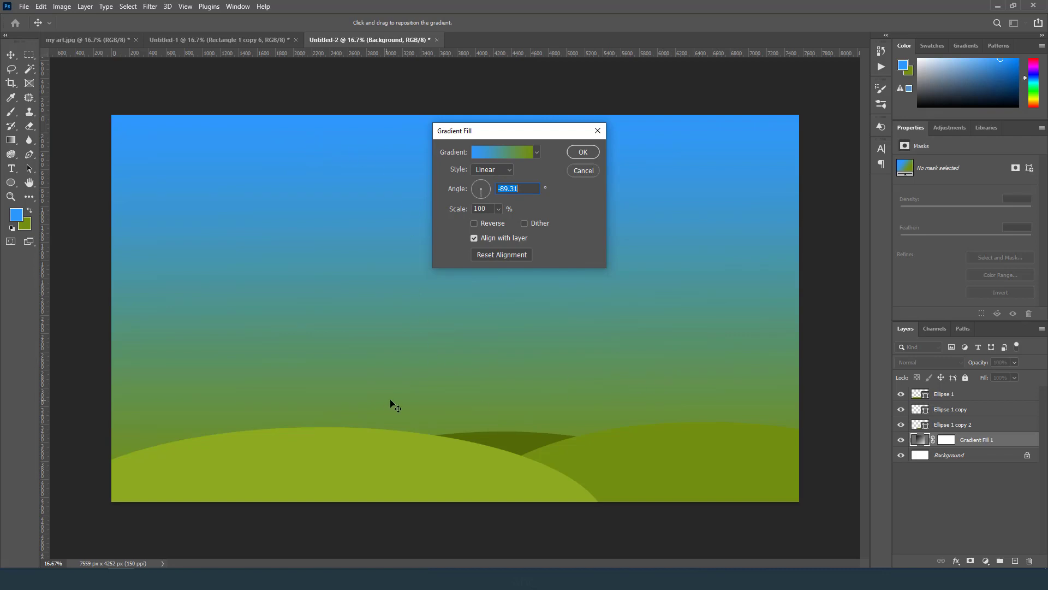
Change the sky gradient's green end stop to white ffffff, fine-tune its downward angle and apply the gradient fill.
{"action": "left_click", "coordinate": [505, 156]}
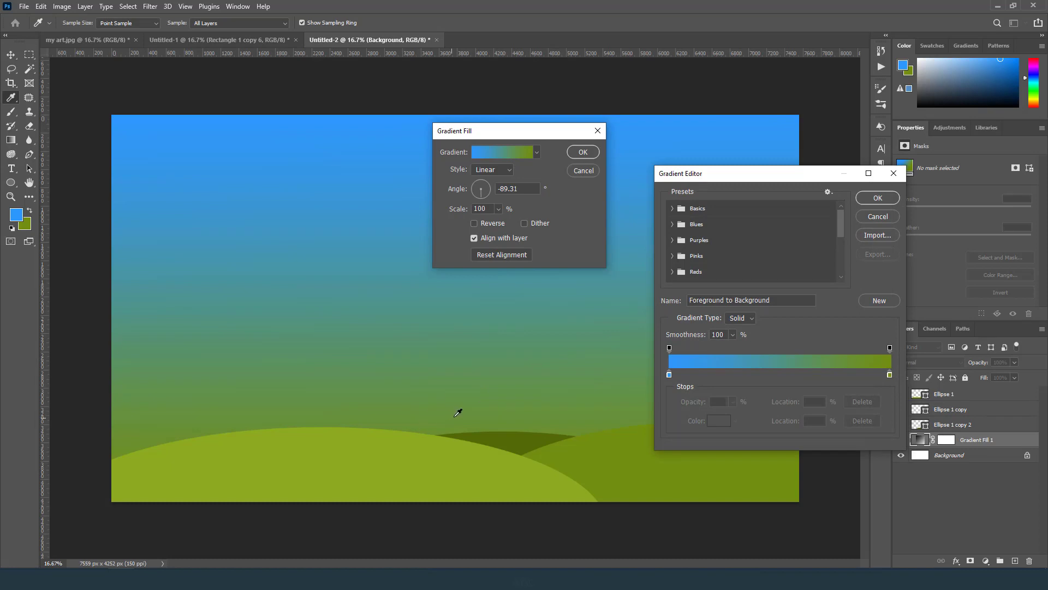
{"action": "double_click", "coordinate": [890, 375]}
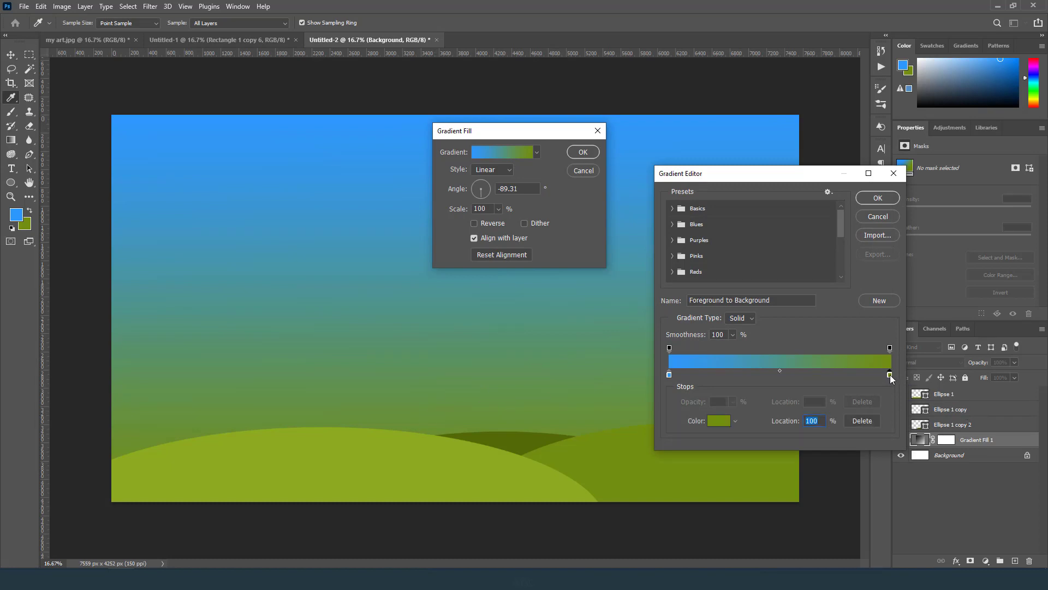
{"action": "left_click_drag", "start_coordinate": [779, 309], "coordinate": [708, 251]}
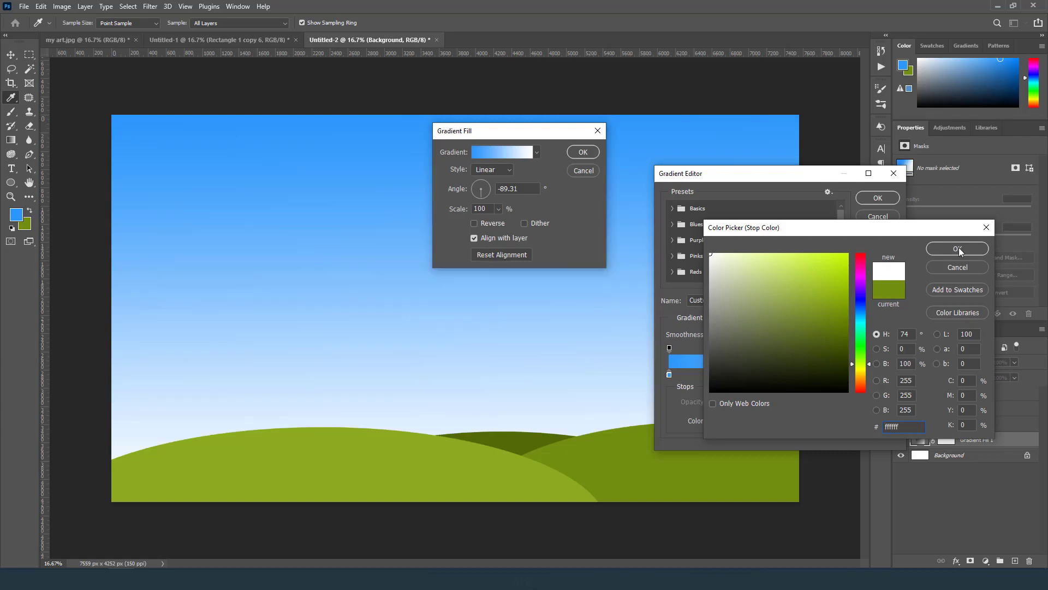
{"action": "left_click", "coordinate": [940, 248]}
{"action": "left_click", "coordinate": [875, 197]}
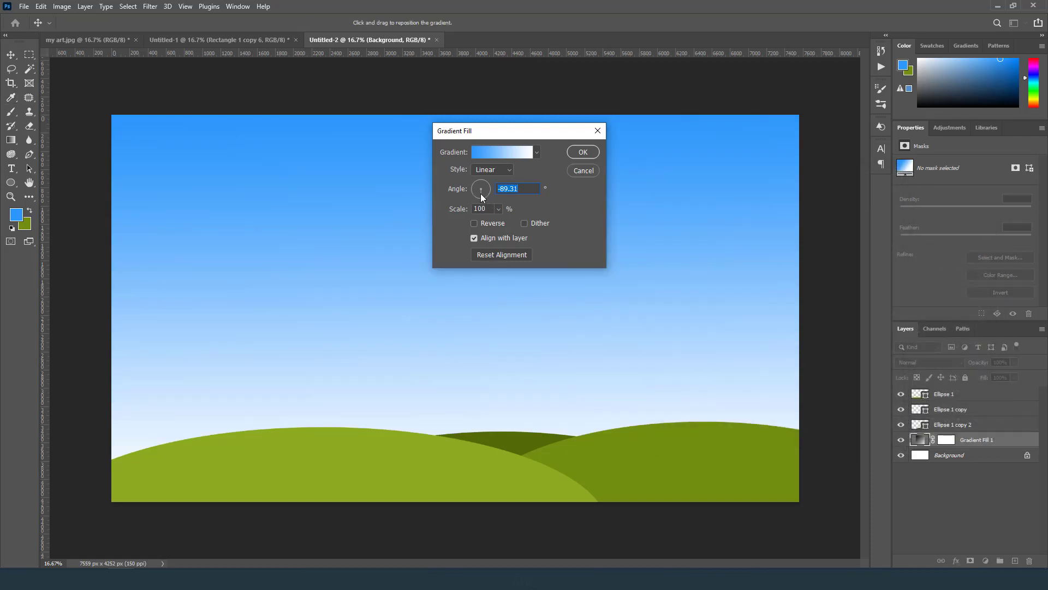
{"action": "mouse_move", "coordinate": [480, 194]}
{"action": "left_mouse_down"}
{"action": "mouse_move", "coordinate": [473, 188]}
{"action": "mouse_move", "coordinate": [481, 204]}
{"action": "left_mouse_up"}
{"action": "left_click", "coordinate": [580, 152]}
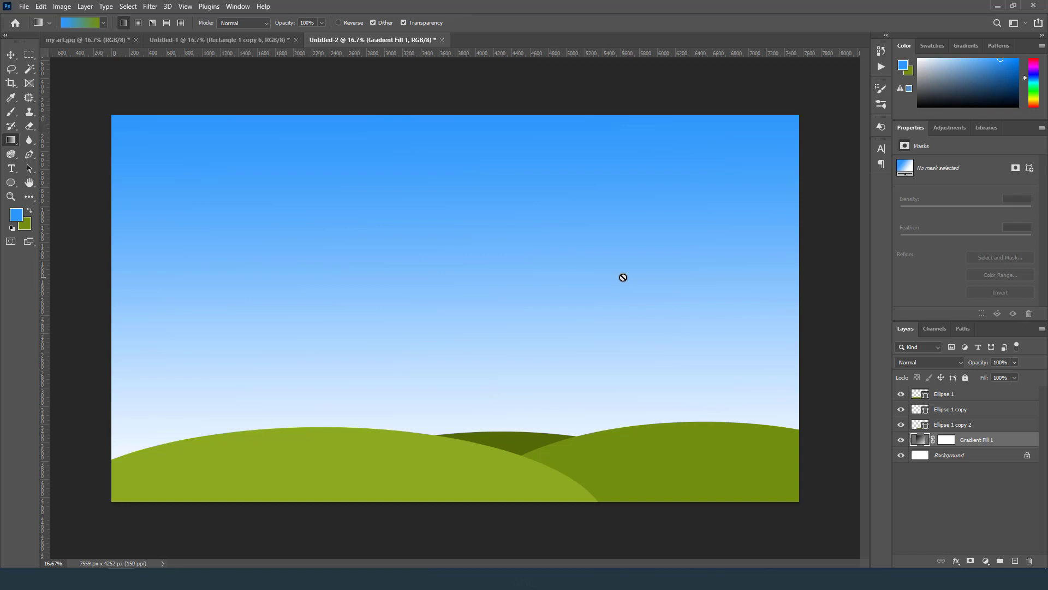
Add a new layer above Ellipse 1 and lasso a jagged mountain outline about 7559 by 2495 px, with its peak over the light green hill.
{"action": "left_click", "coordinate": [13, 70]}
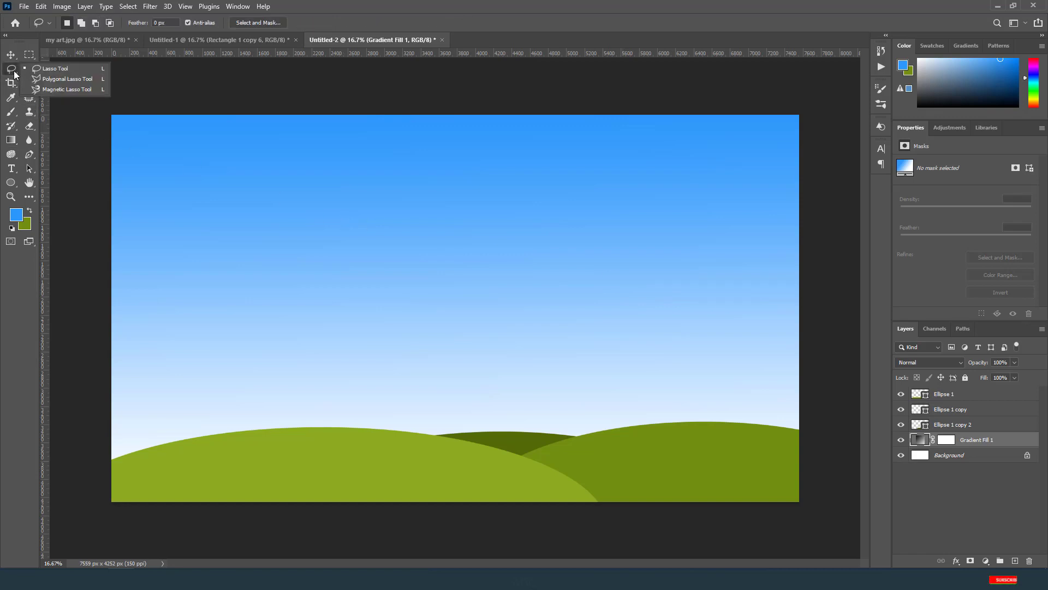
{"action": "left_click", "coordinate": [53, 70]}
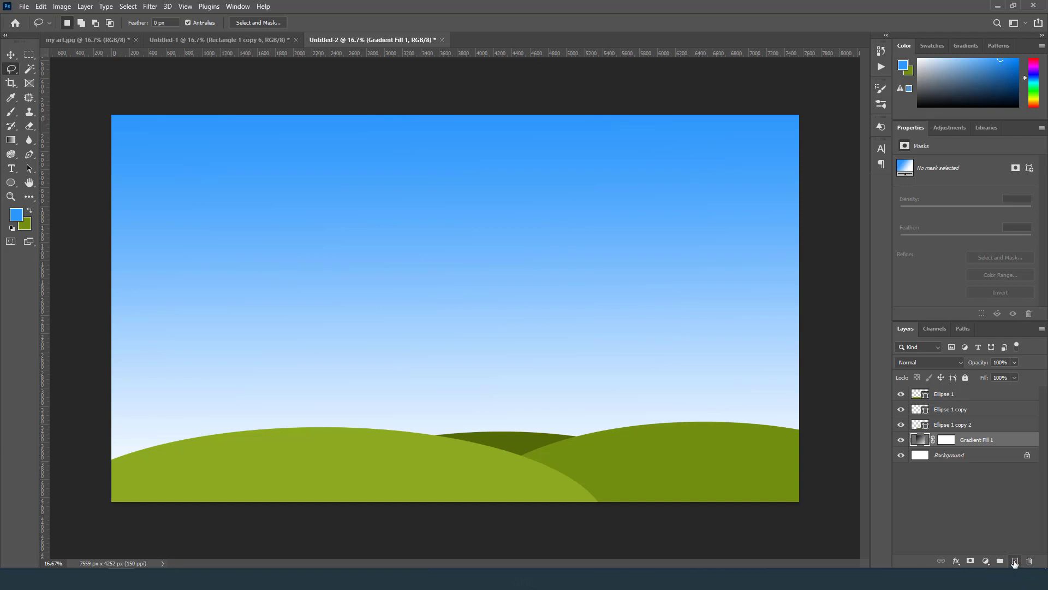
{"action": "left_click", "coordinate": [1015, 562]}
{"action": "left_click_drag", "start_coordinate": [964, 439], "coordinate": [956, 389]}
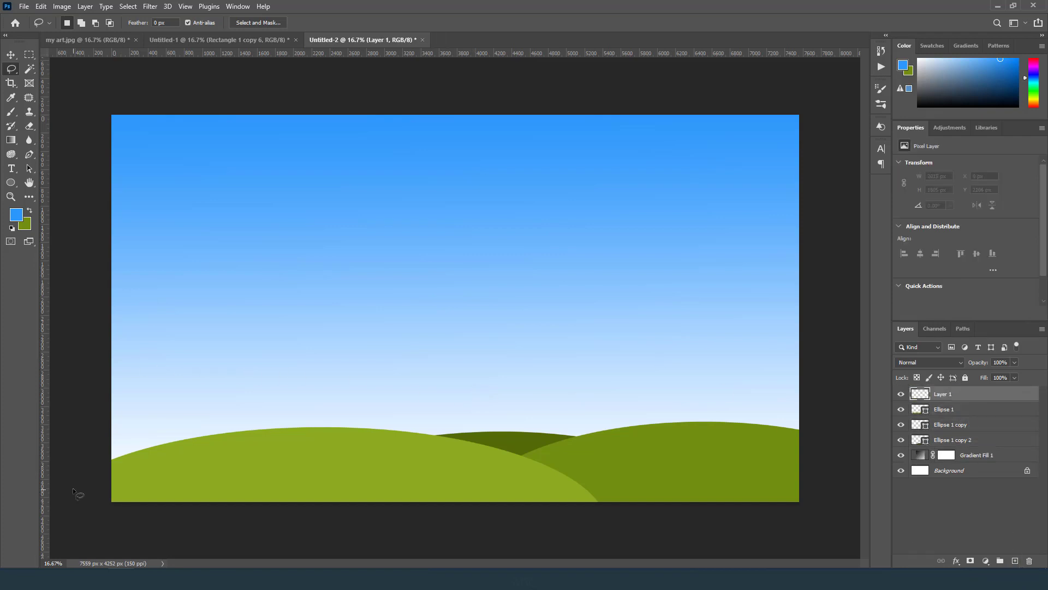
{"action": "mouse_move", "coordinate": [73, 492]}
{"action": "left_mouse_down"}
{"action": "mouse_move", "coordinate": [211, 275]}
{"action": "mouse_move", "coordinate": [329, 385]}
{"action": "mouse_move", "coordinate": [399, 415]}
{"action": "mouse_move", "coordinate": [808, 392]}
{"action": "mouse_move", "coordinate": [820, 501]}
{"action": "mouse_move", "coordinate": [816, 519]}
{"action": "mouse_move", "coordinate": [715, 524]}
{"action": "mouse_move", "coordinate": [160, 521]}
{"action": "mouse_move", "coordinate": [91, 509]}
{"action": "mouse_move", "coordinate": [113, 444]}
{"action": "left_mouse_up"}
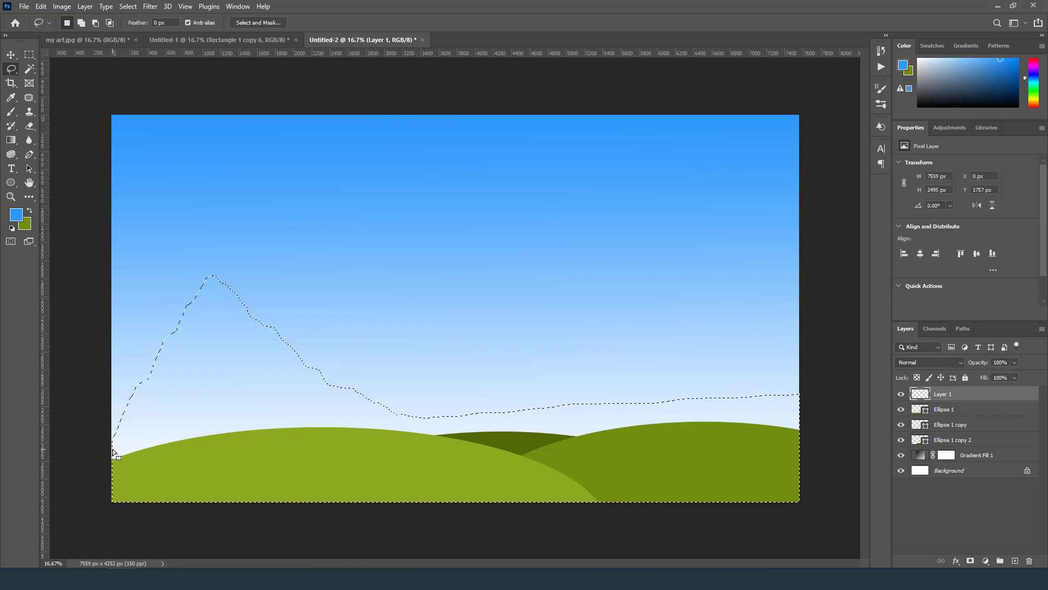
Sample the Untitled-1 palette's dark blue 04485f as foreground and muted blue 4b88a4 as background, and return to Untitled-2.
{"action": "left_click", "coordinate": [212, 40]}
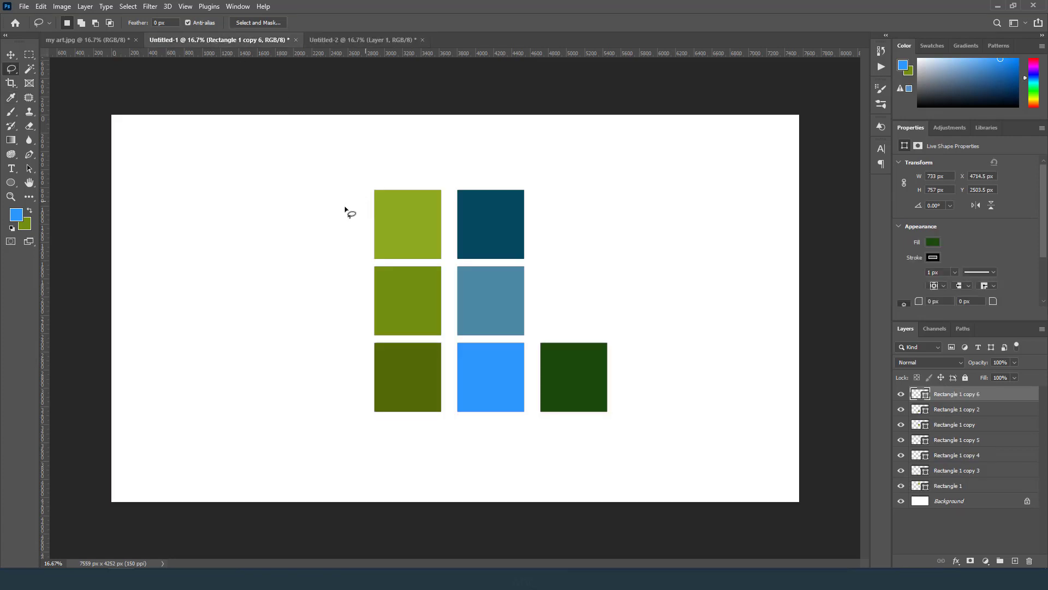
{"action": "left_click", "coordinate": [16, 215]}
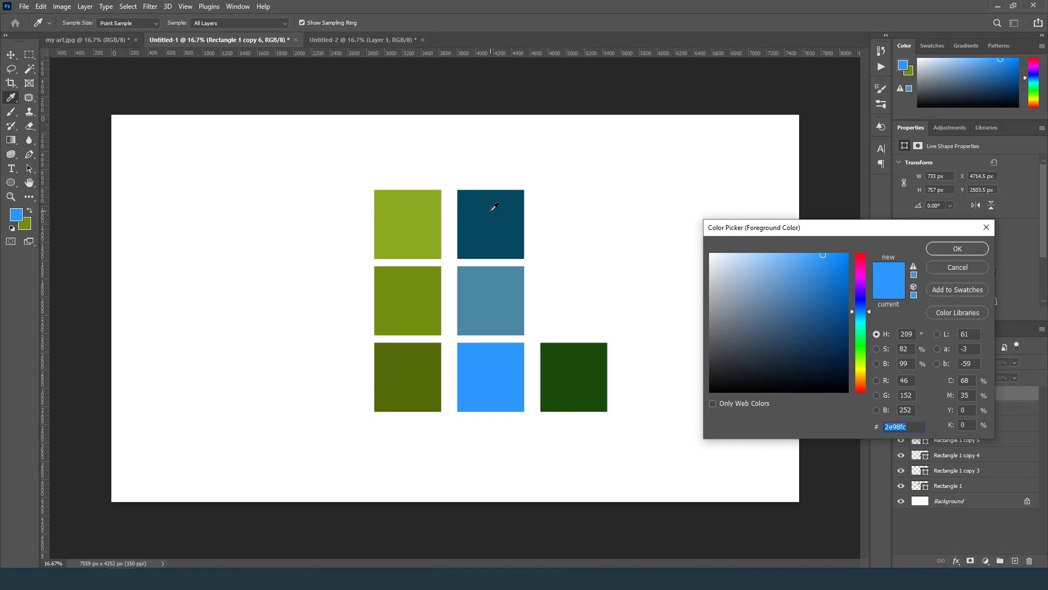
{"action": "left_click", "coordinate": [493, 207]}
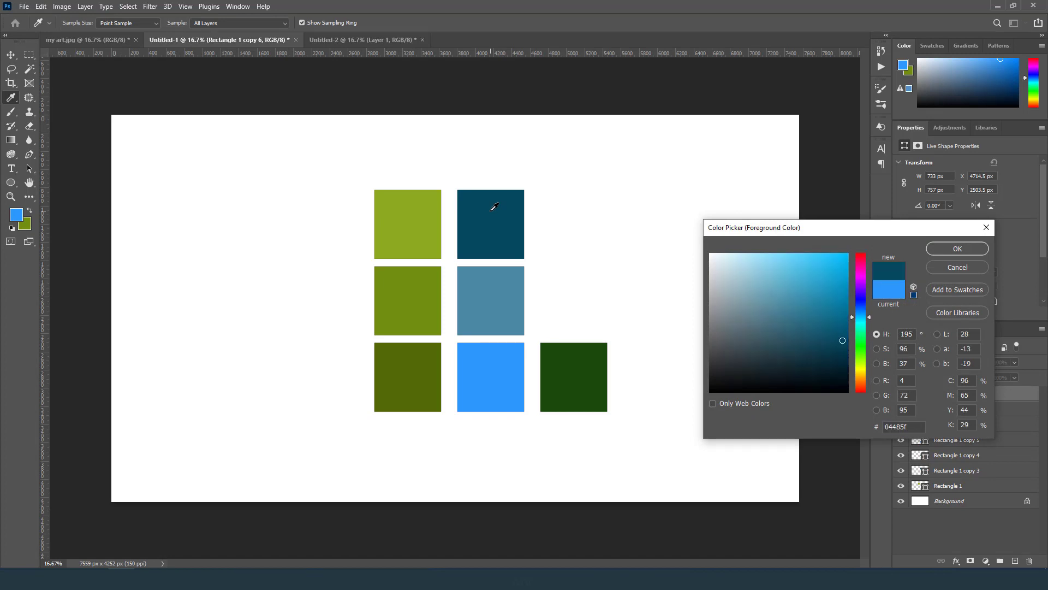
{"action": "left_click", "coordinate": [965, 248]}
{"action": "left_click", "coordinate": [26, 224]}
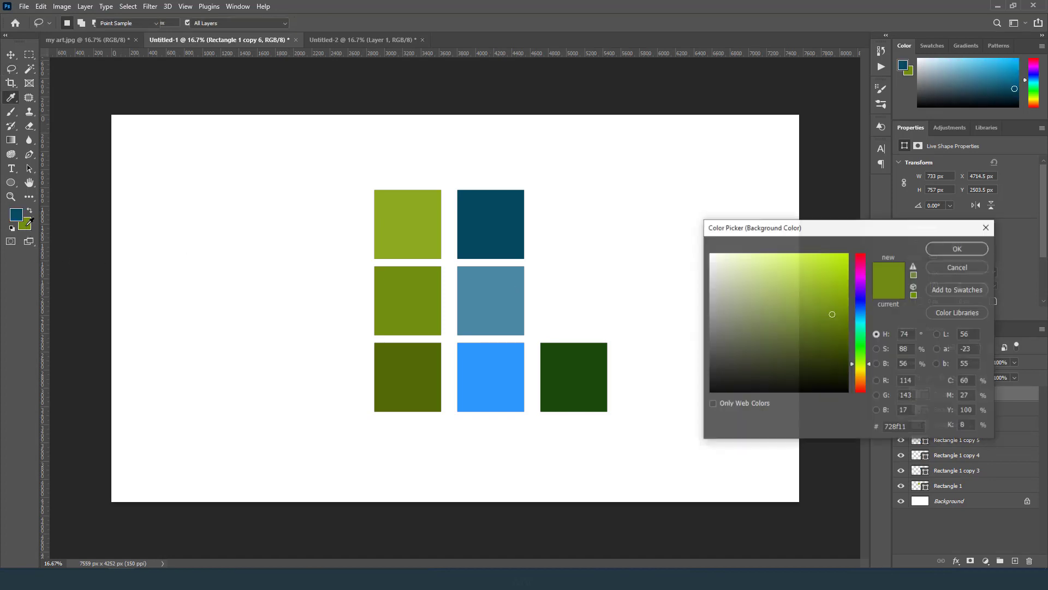
{"action": "left_click", "coordinate": [503, 293]}
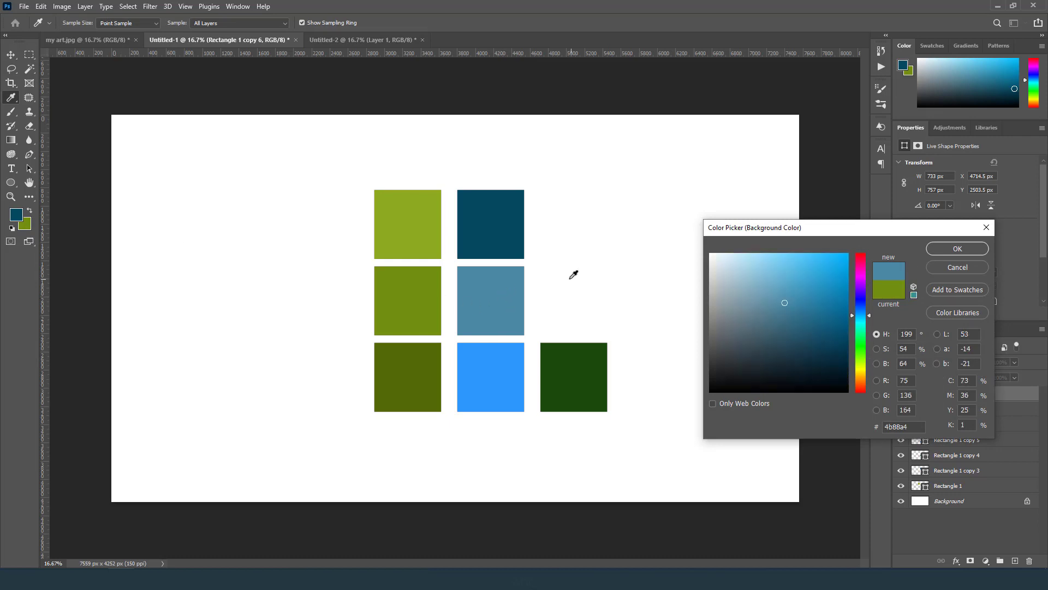
{"action": "left_click", "coordinate": [957, 249]}
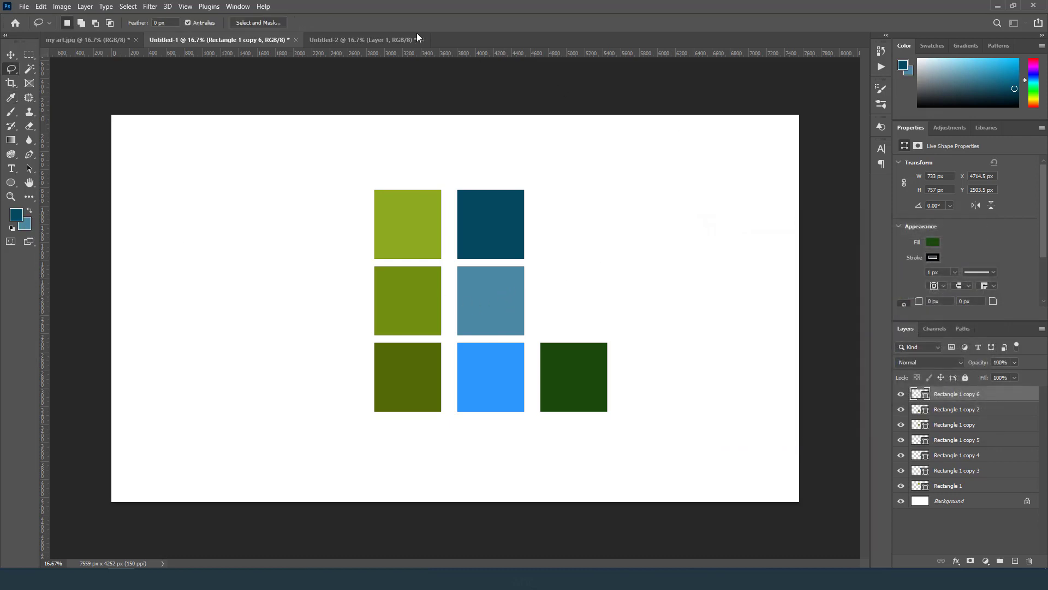
{"action": "left_click", "coordinate": [385, 40]}
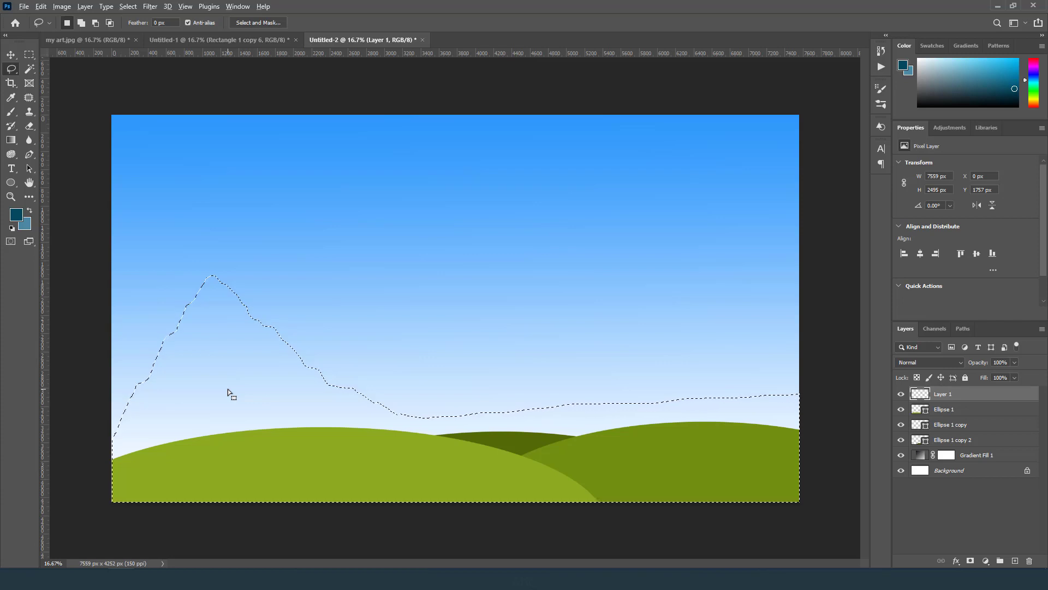
Fill the mountain selection on Layer 1 with the dark blue foreground using the Paint Bucket tool, and deselect it.
{"action": "key", "text": "alt+BackSpace"}
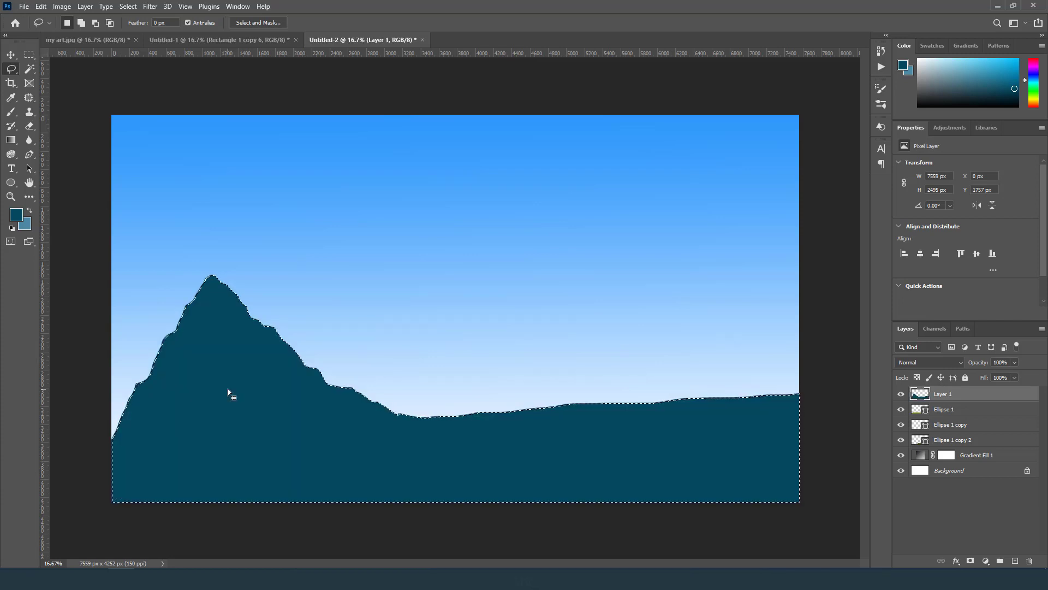
{"action": "key", "text": "ctrl+z"}
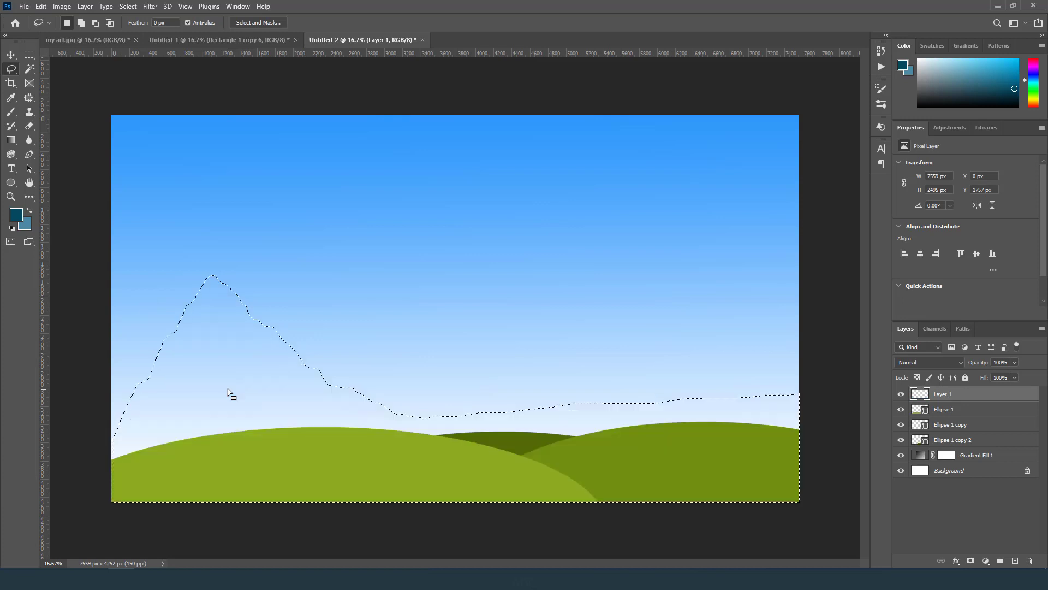
{"action": "left_click", "coordinate": [14, 145]}
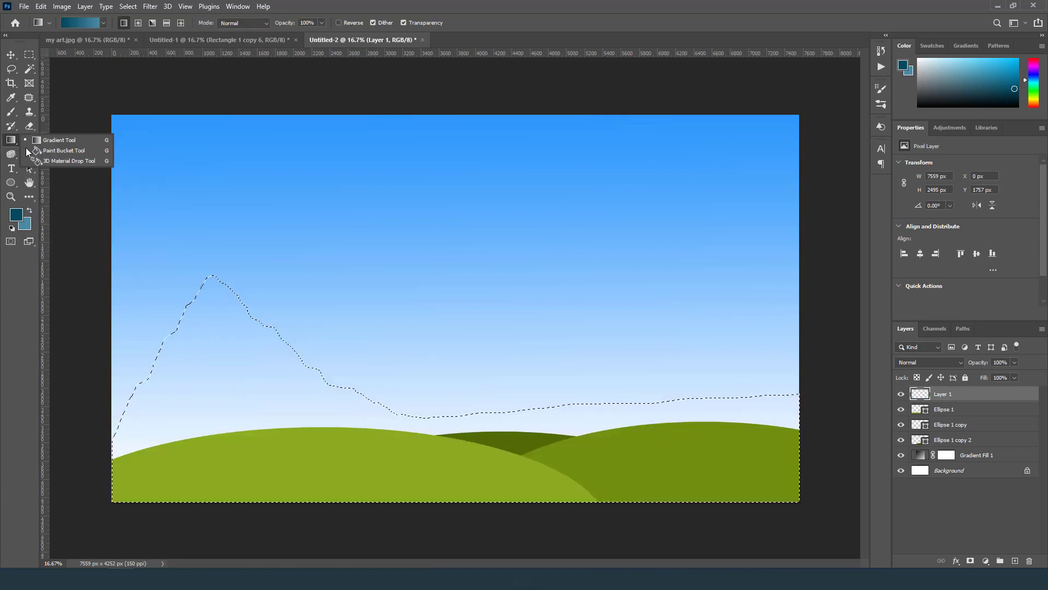
{"action": "left_click", "coordinate": [58, 151]}
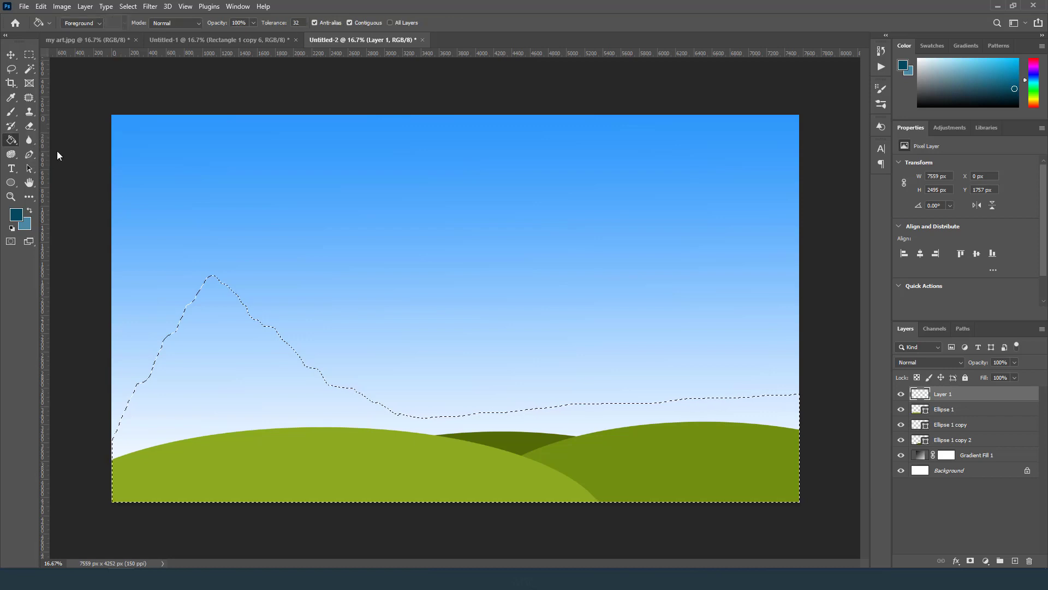
{"action": "left_click", "coordinate": [259, 363]}
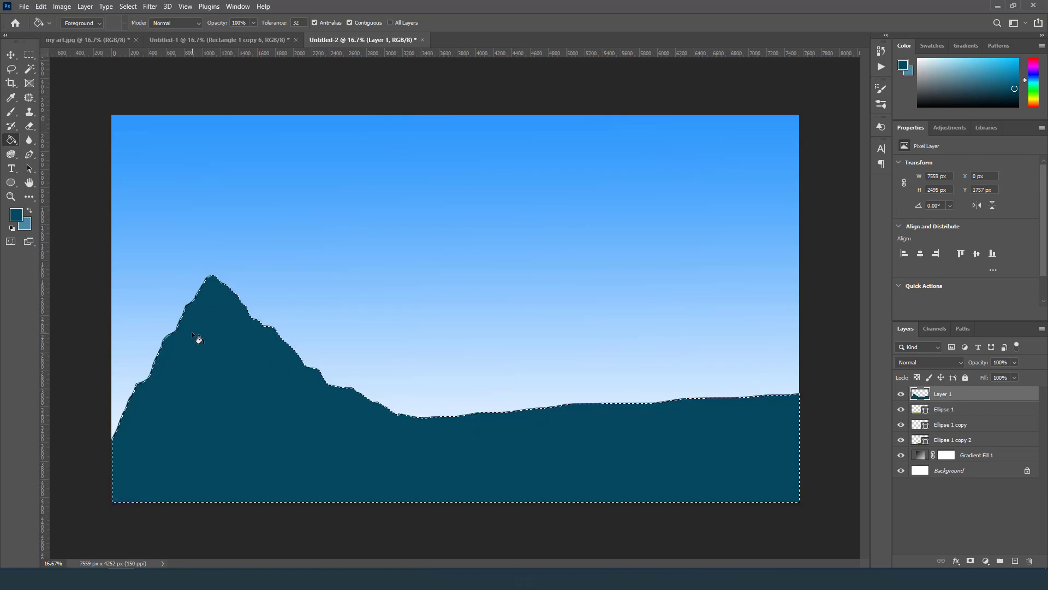
{"action": "key", "text": "ctrl+d"}
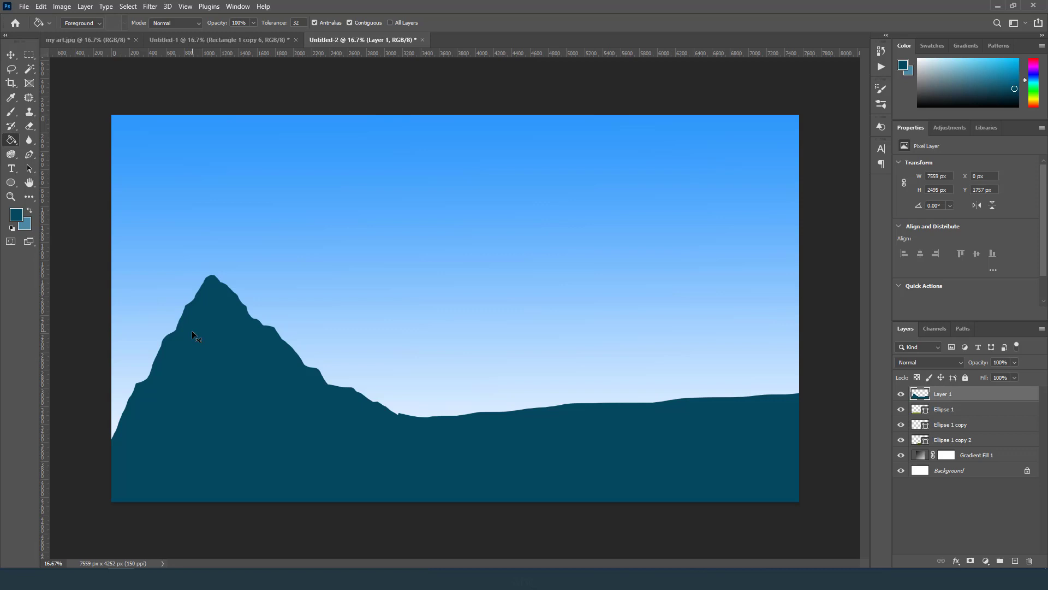
{"action": "key", "text": "ctrl+shift+d"}
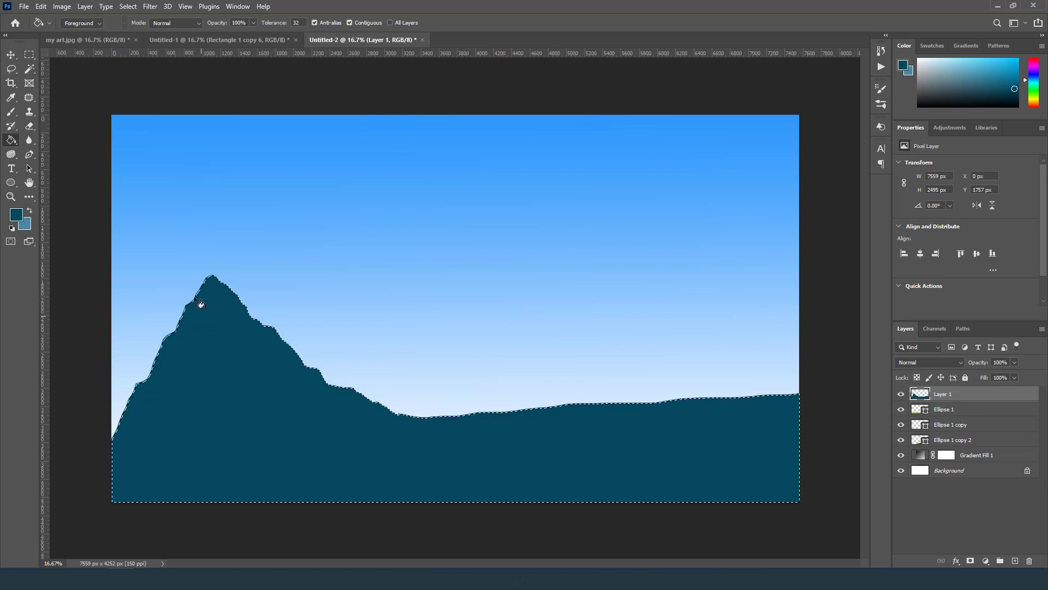
{"action": "left_click", "coordinate": [128, 6]}
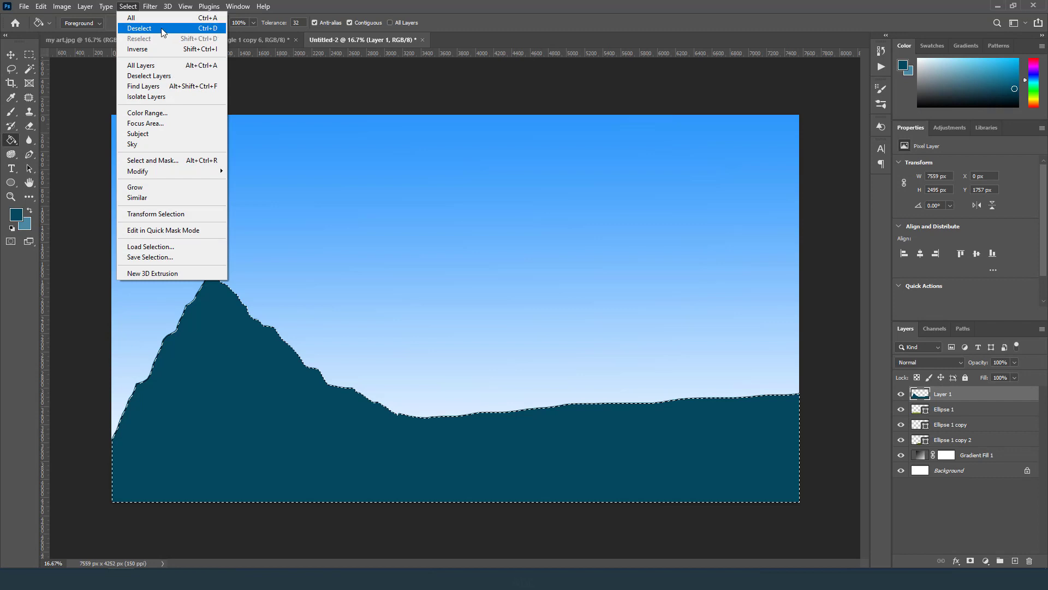
{"action": "left_click", "coordinate": [161, 27]}
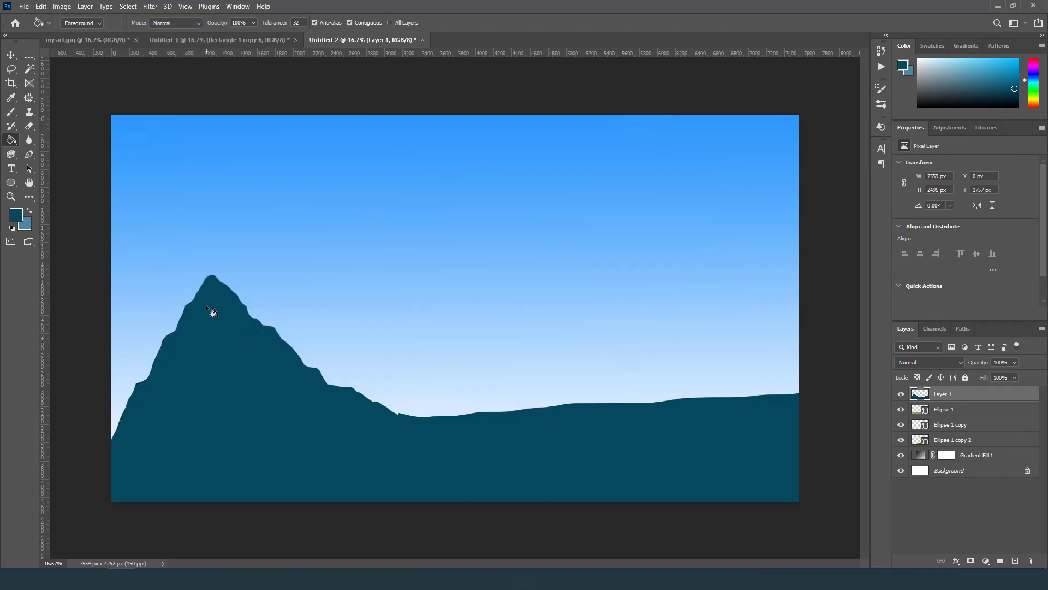
Place Layer 1 below the hill layers and move the mountain down-left to about X -683, Y 2087 px.
{"action": "left_click", "coordinate": [11, 54]}
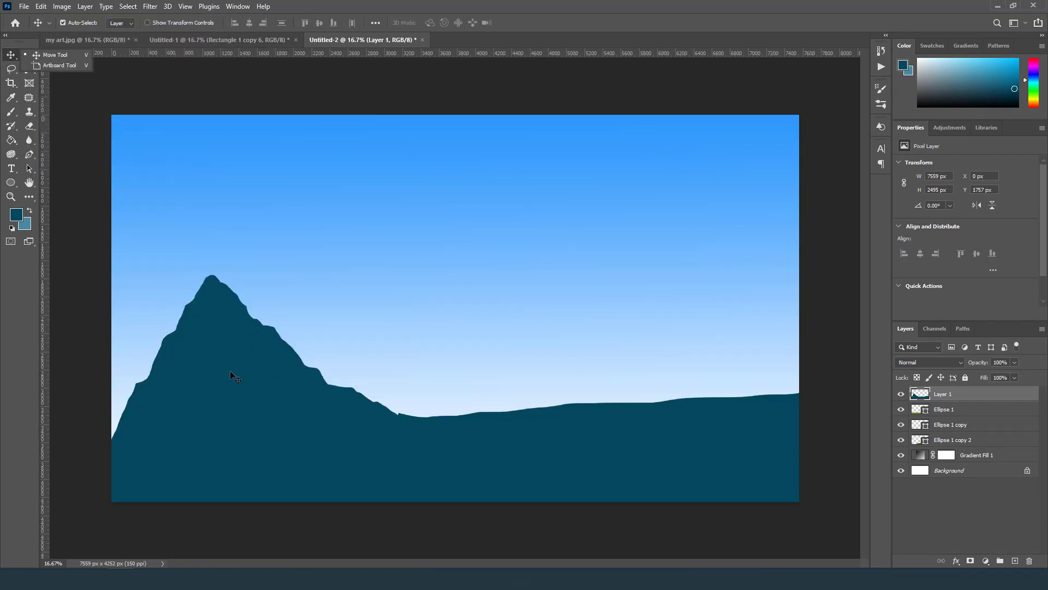
{"action": "left_click_drag", "start_coordinate": [235, 396], "coordinate": [176, 414]}
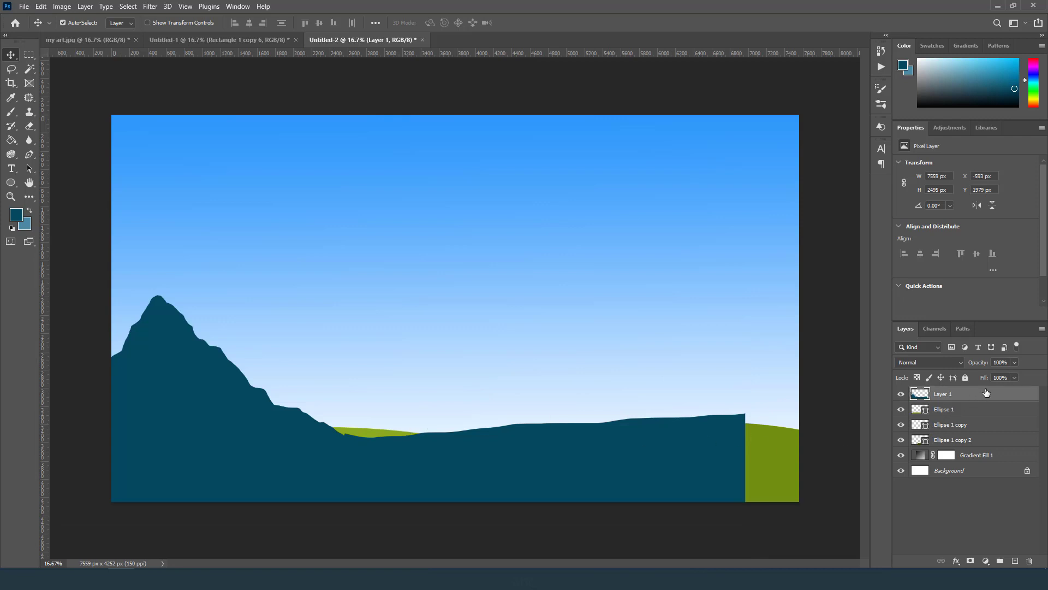
{"action": "left_click_drag", "start_coordinate": [984, 393], "coordinate": [1005, 440]}
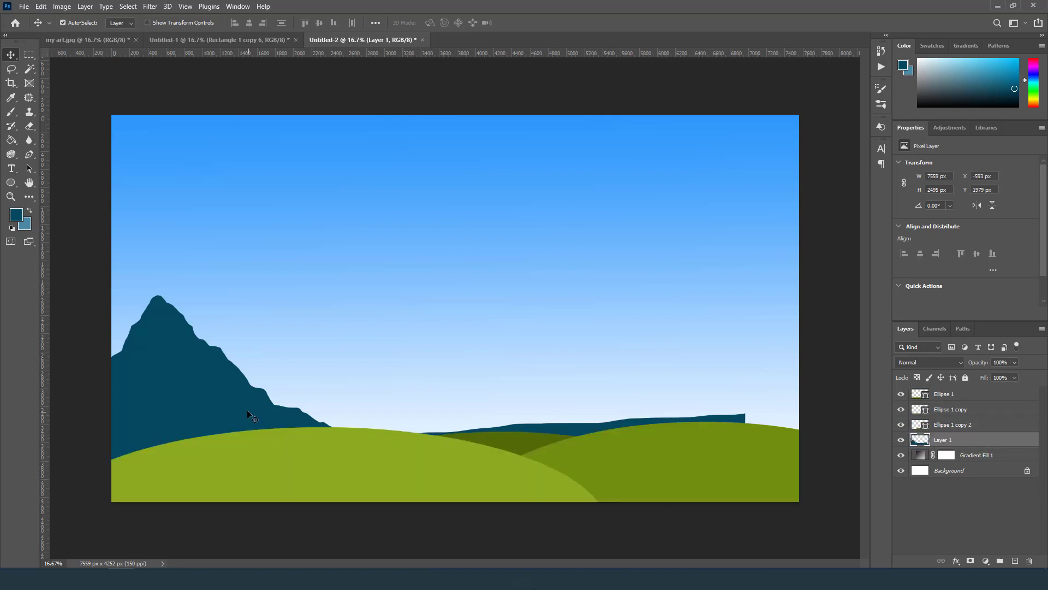
{"action": "left_click_drag", "start_coordinate": [247, 410], "coordinate": [235, 415]}
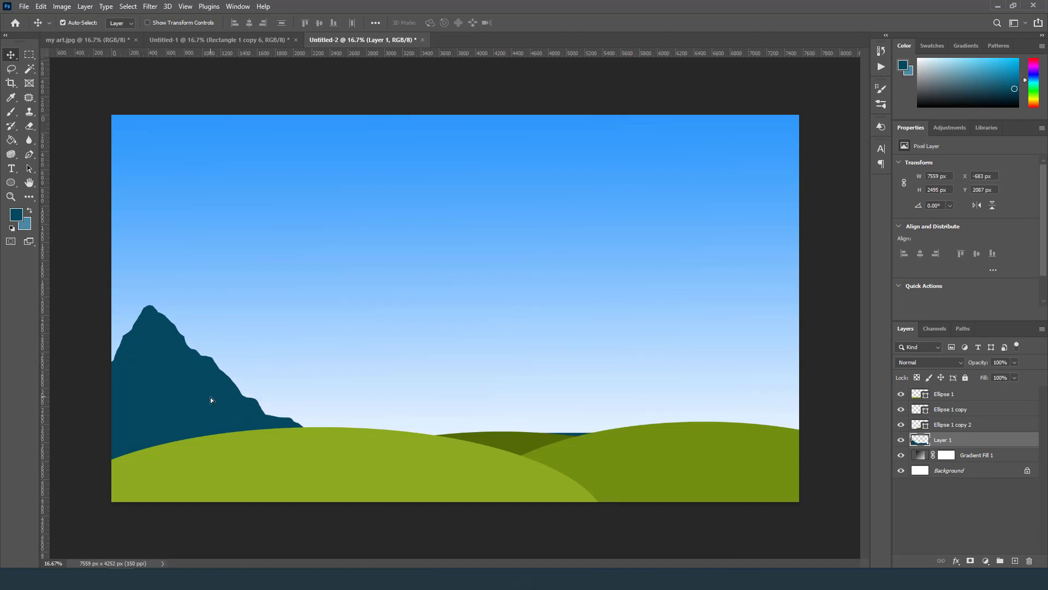
Rotate the dark mountain by about 3.77° with Free Transform and shift it slightly up and right over the light green hill.
{"action": "key", "text": "ctrl+t"}
{"action": "left_click_drag", "start_coordinate": [233, 260], "coordinate": [258, 265]}
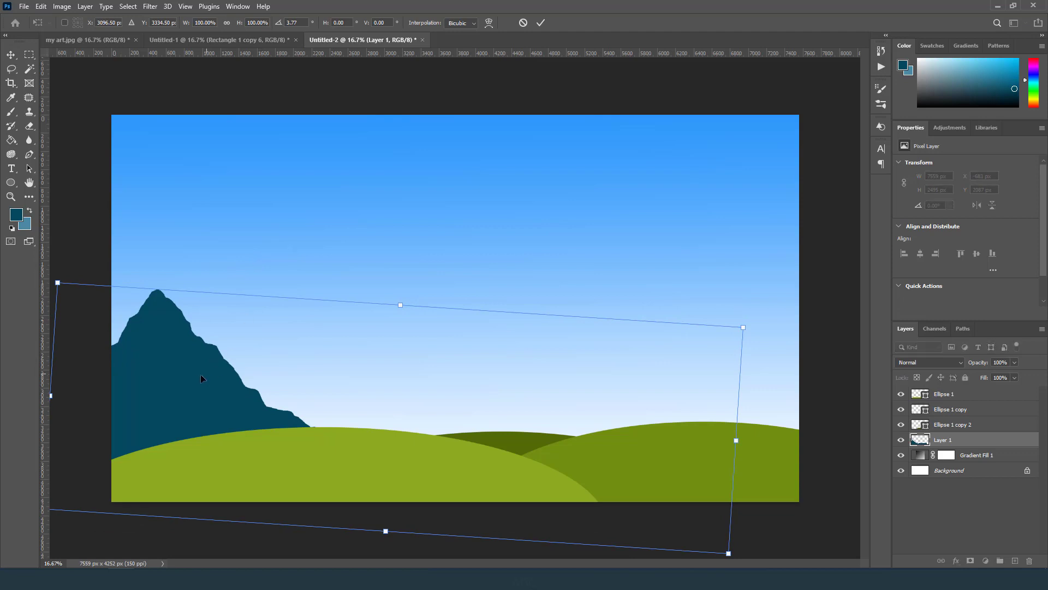
{"action": "left_click_drag", "start_coordinate": [208, 379], "coordinate": [219, 371]}
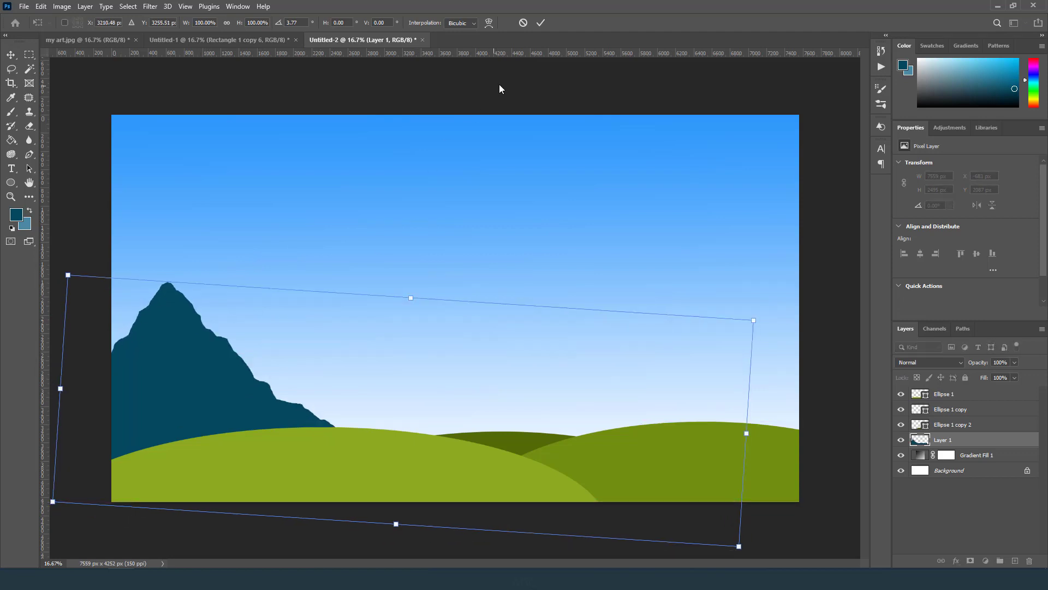
{"action": "left_click", "coordinate": [544, 24]}
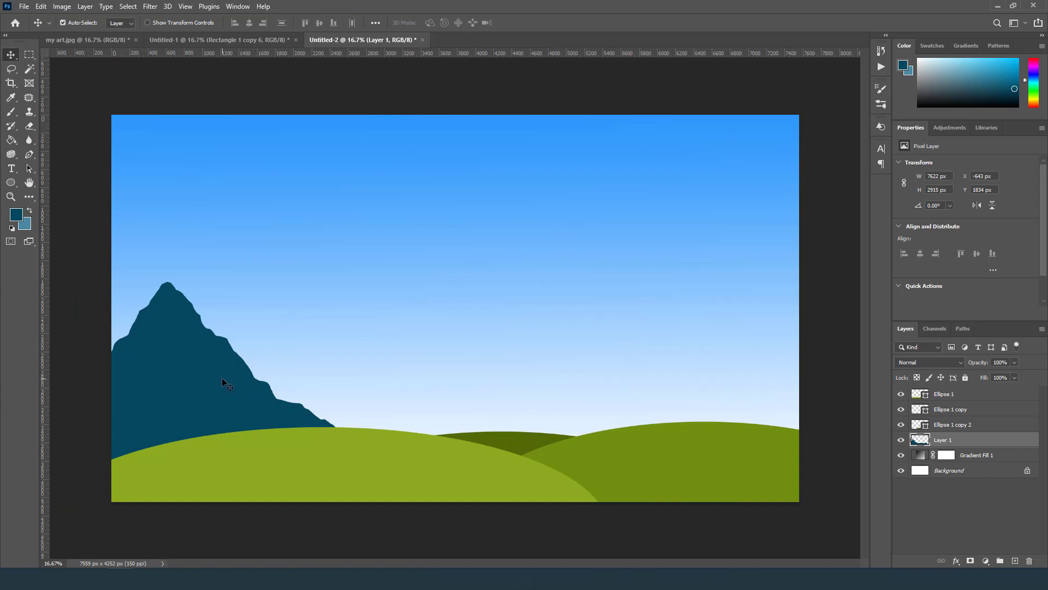
Duplicate the dark mountain to about X 1949, Y 2301 px and fill the copy with muted blue 4b88a4.
{"action": "left_click_drag", "start_coordinate": [218, 374], "coordinate": [453, 416]}
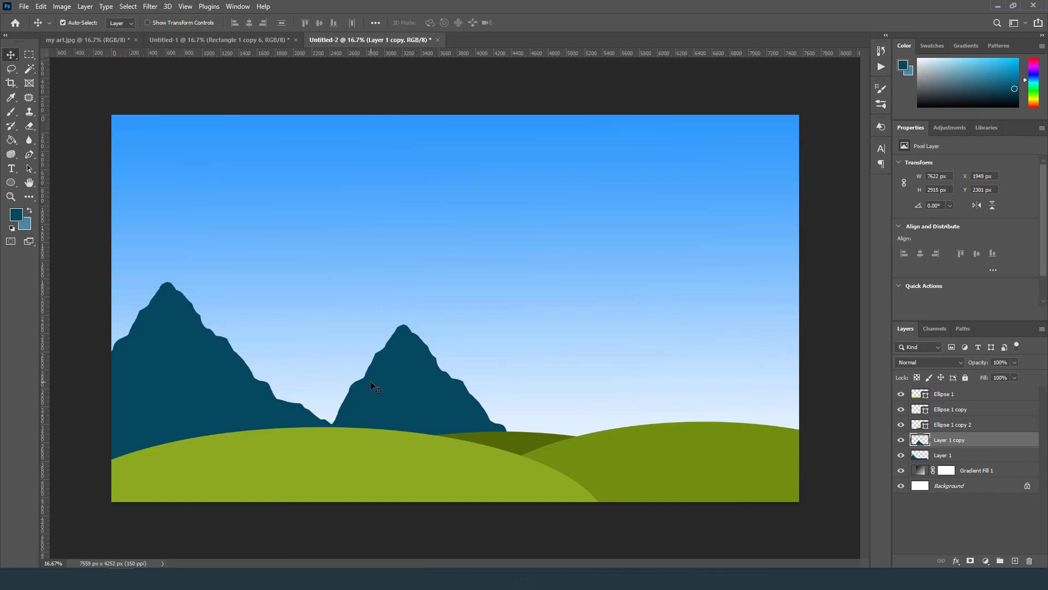
{"action": "left_click", "coordinate": [919, 442], "text": "ctrl"}
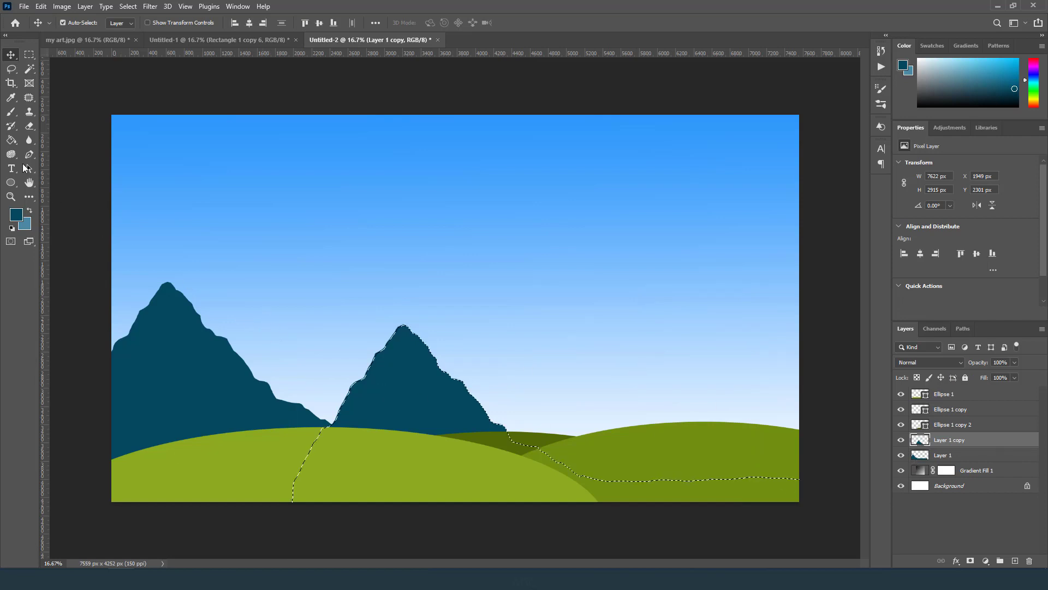
{"action": "left_click", "coordinate": [13, 142]}
{"action": "left_click", "coordinate": [59, 154]}
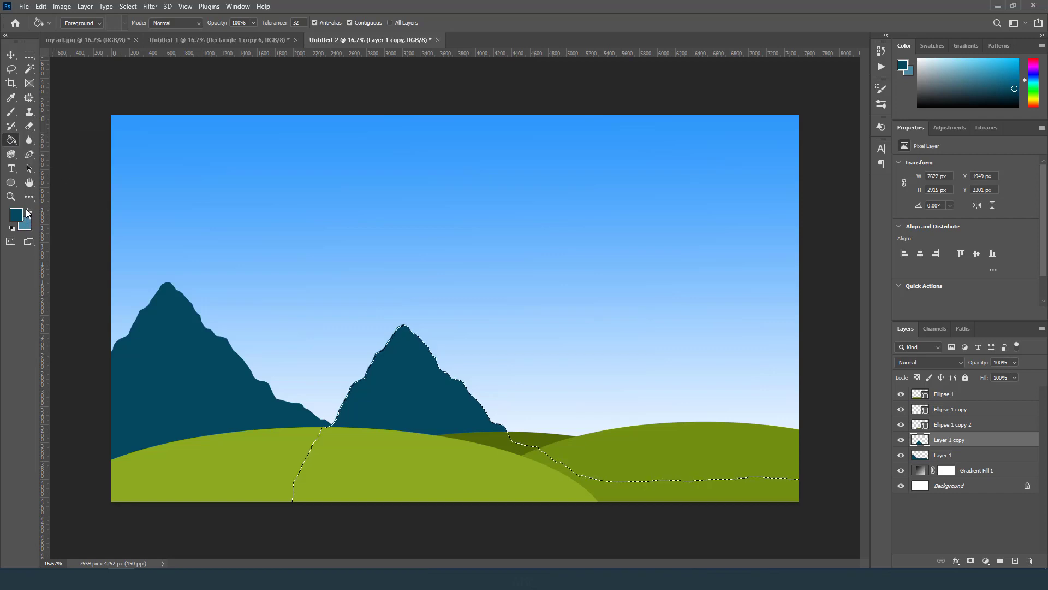
{"action": "left_click", "coordinate": [29, 212]}
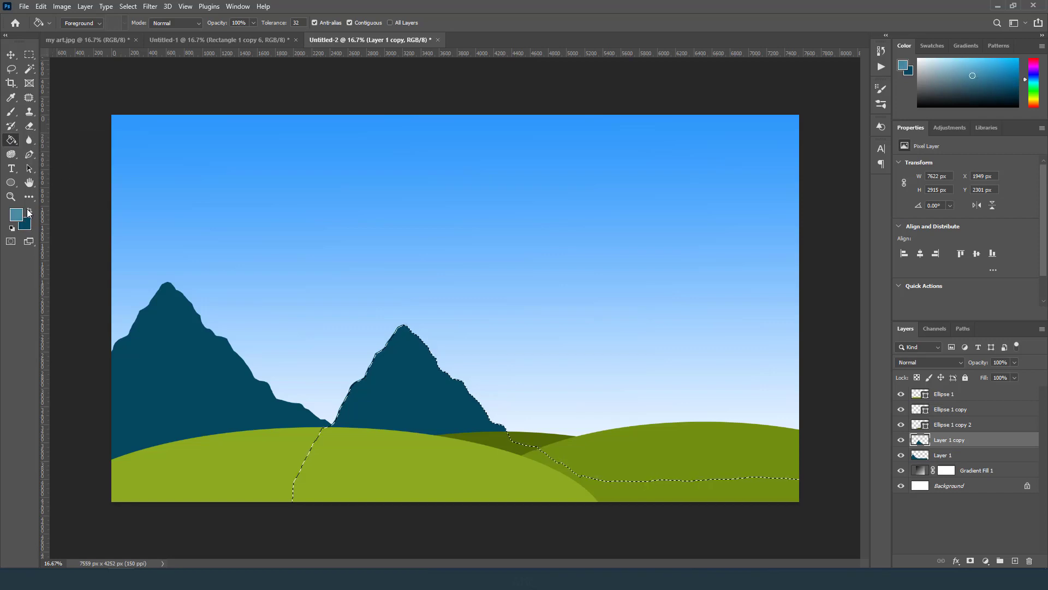
{"action": "left_click", "coordinate": [412, 411]}
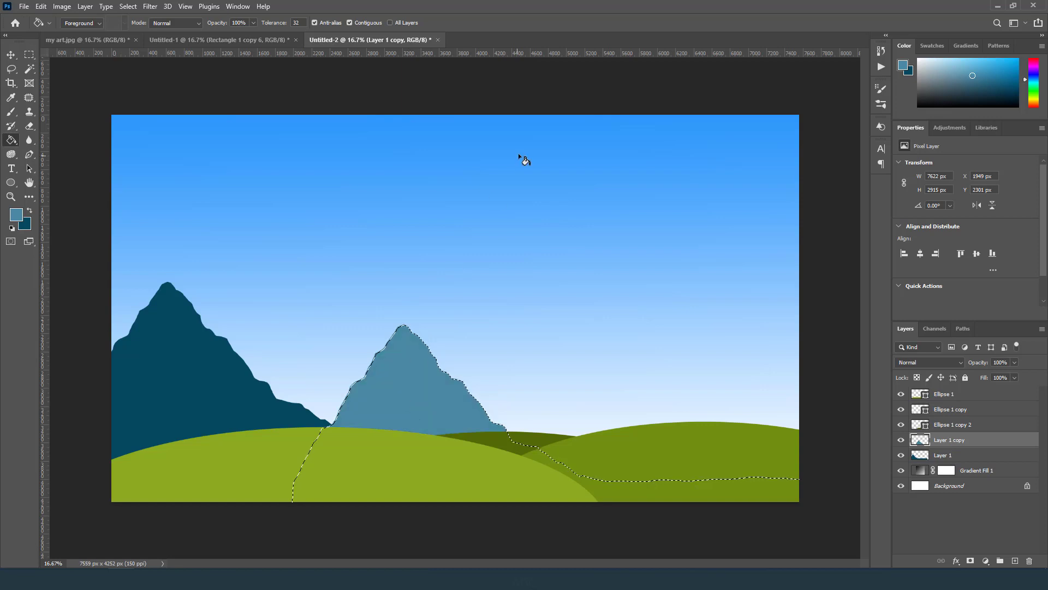
{"action": "key", "text": "ctrl+d"}
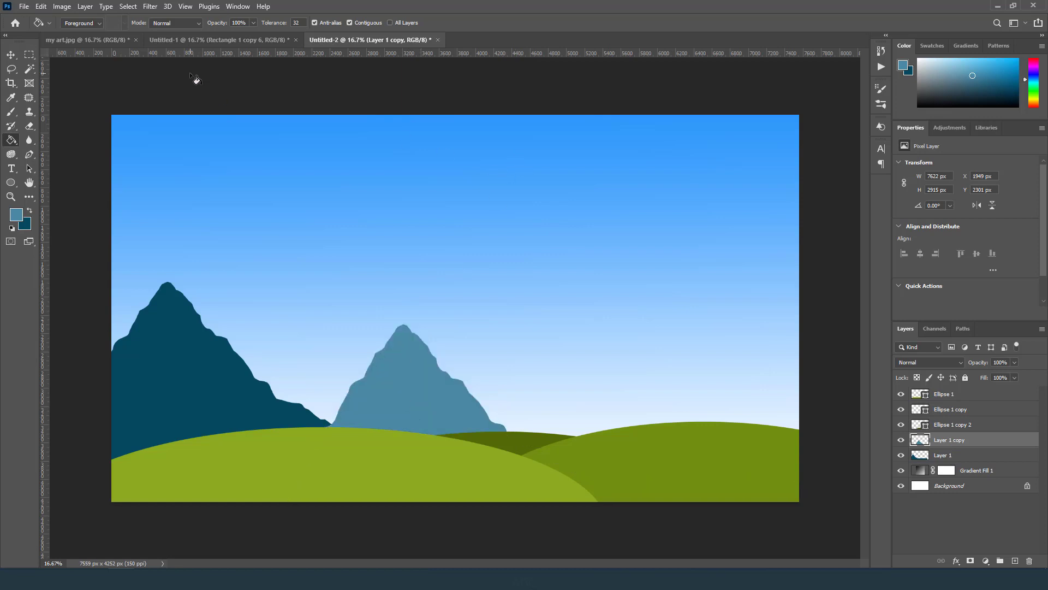
Move the lighter mountain left to about X 1361, Y 2343 px and place its layer below Layer 1, behind the dark mountain.
{"action": "left_click", "coordinate": [7, 56]}
{"action": "left_click_drag", "start_coordinate": [408, 397], "coordinate": [356, 400]}
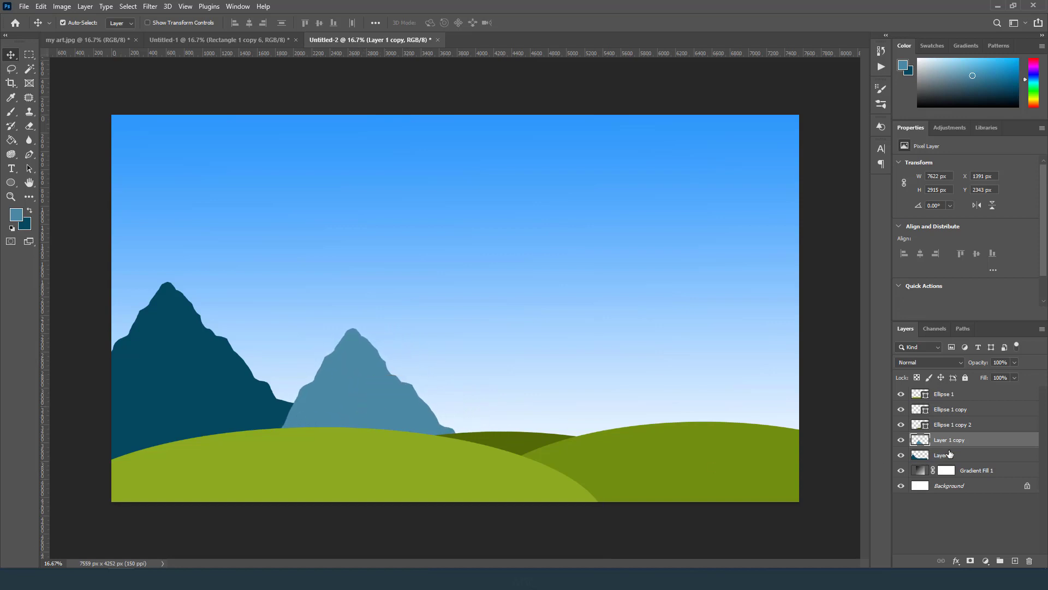
{"action": "left_click_drag", "start_coordinate": [984, 442], "coordinate": [987, 462]}
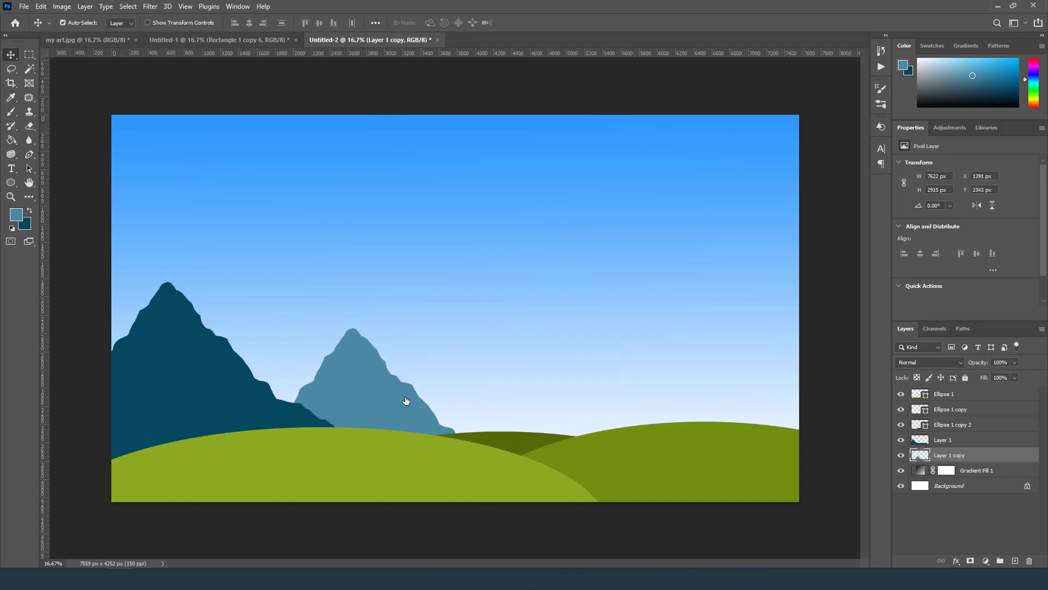
{"action": "left_click_drag", "start_coordinate": [386, 404], "coordinate": [388, 374]}
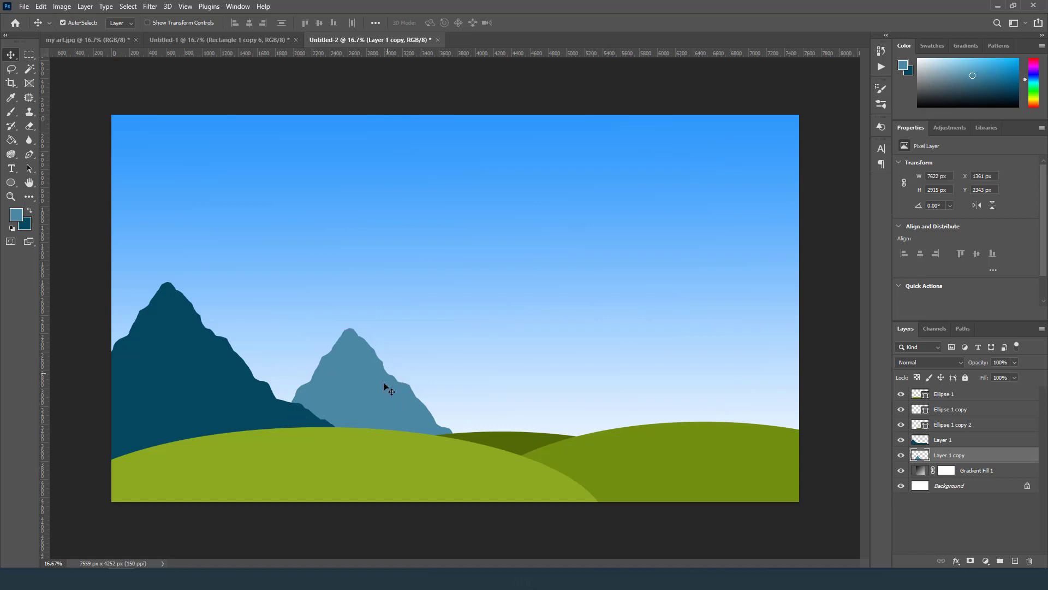
Nudge the lighter mountain down behind the hills to Y 2421 px.
{"action": "key", "text": "Down"}
{"action": "key", "text": "Down"}
{"action": "key", "text": "Down"}
{"action": "key", "text": "Up"}
{"action": "key", "text": "Down"}
{"action": "key", "text": "Down"}
{"action": "key", "text": "Down"}
{"action": "key", "text": "Down"}
{"action": "key", "text": "Down"}
{"action": "key", "text": "Down"}
{"action": "key", "text": "Down"}
{"action": "key", "text": "Down"}
{"action": "key", "text": "Down"}
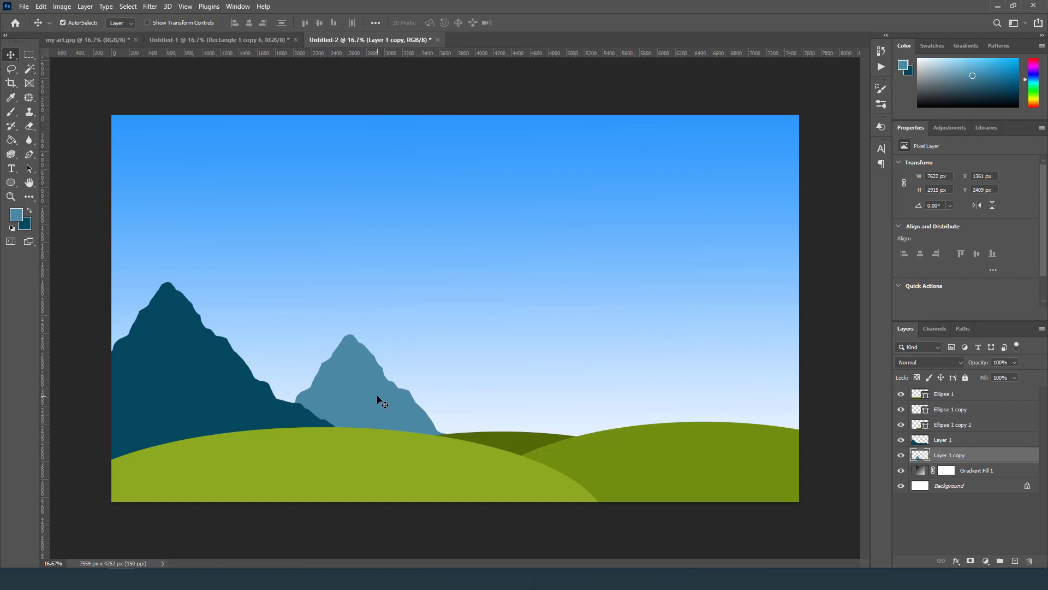
{"action": "key", "text": "Down"}
{"action": "key", "text": "Down"}
Duplicate the lighter mountain and place the copy lower to its right, at about X 2836, Y 2795 px.
{"action": "left_click_drag", "start_coordinate": [978, 458], "coordinate": [1011, 541]}
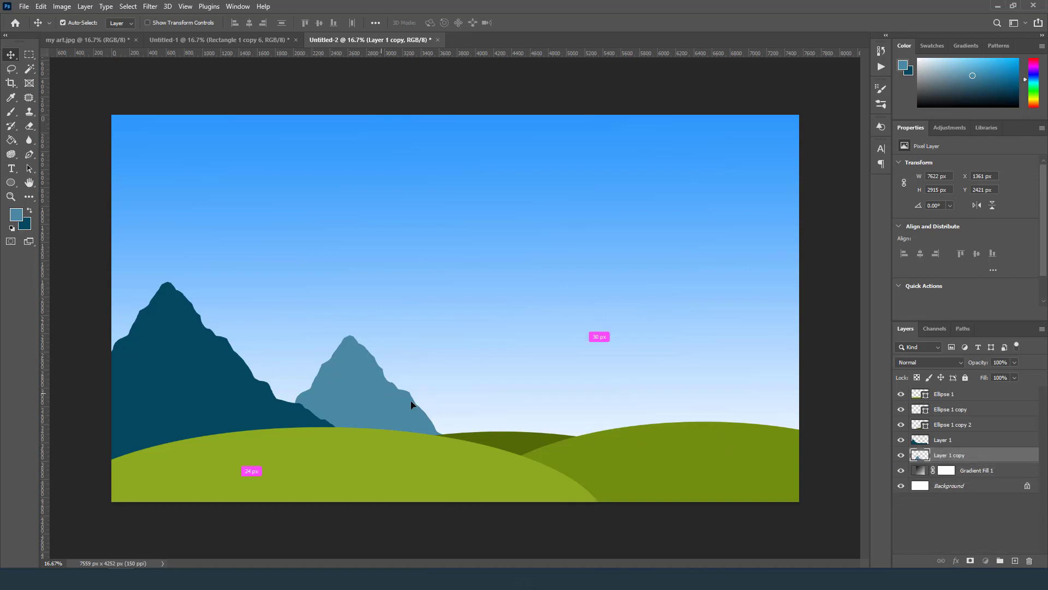
{"action": "left_click_drag", "start_coordinate": [411, 404], "coordinate": [514, 428]}
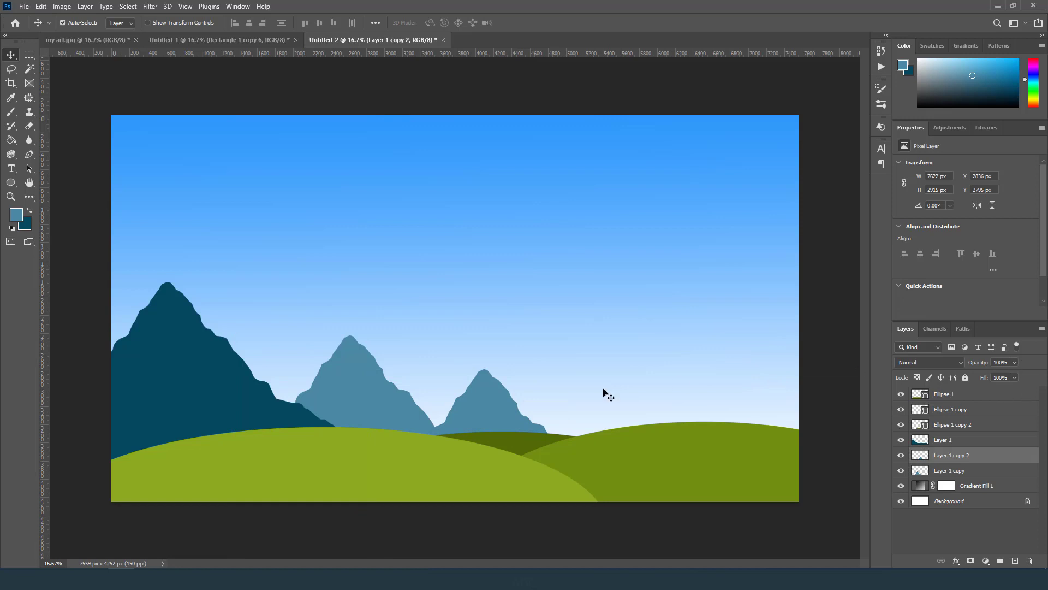
Shift the rightmost mountain copy to X 2926 px and fill it with lighter blue 67a3be.
{"action": "left_click_drag", "start_coordinate": [490, 414], "coordinate": [498, 413]}
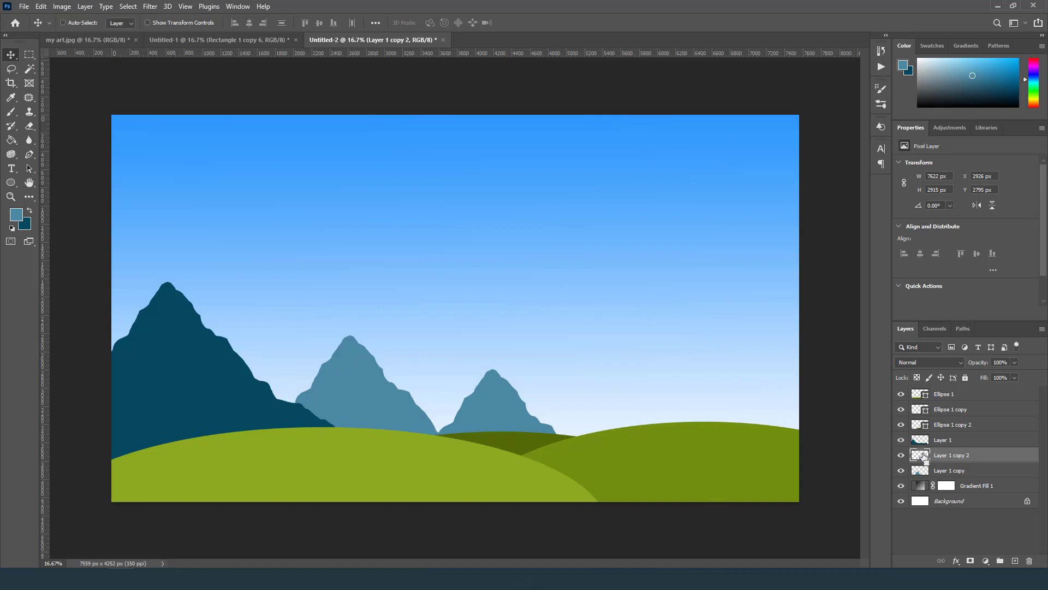
{"action": "left_click", "coordinate": [923, 455], "text": "ctrl"}
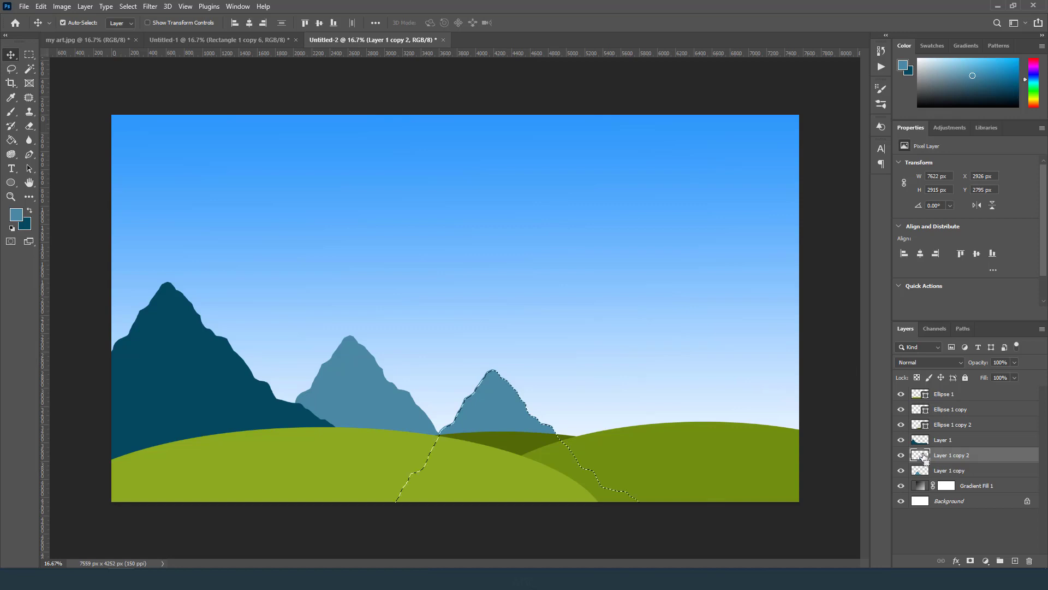
{"action": "left_click", "coordinate": [18, 214]}
{"action": "left_click", "coordinate": [772, 287]}
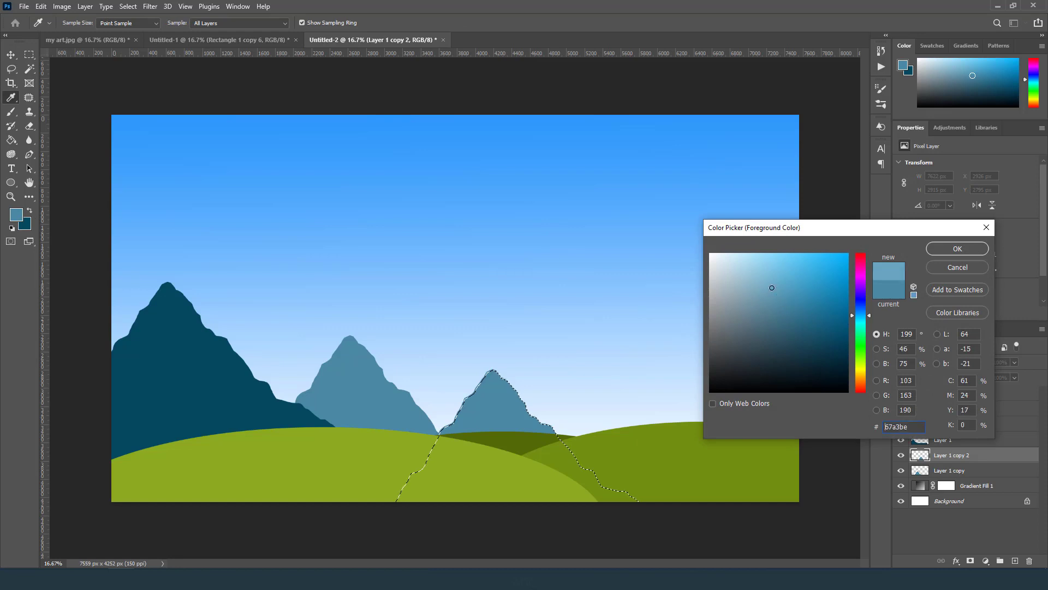
{"action": "left_click", "coordinate": [964, 251]}
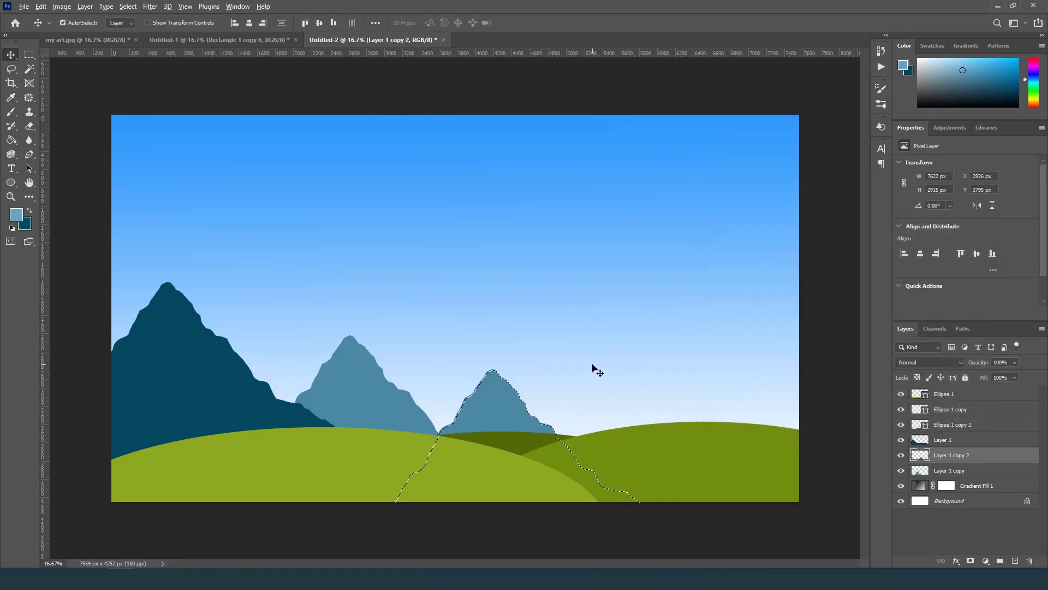
{"action": "key", "text": "alt+BackSpace"}
{"action": "key", "text": "ctrl+d"}
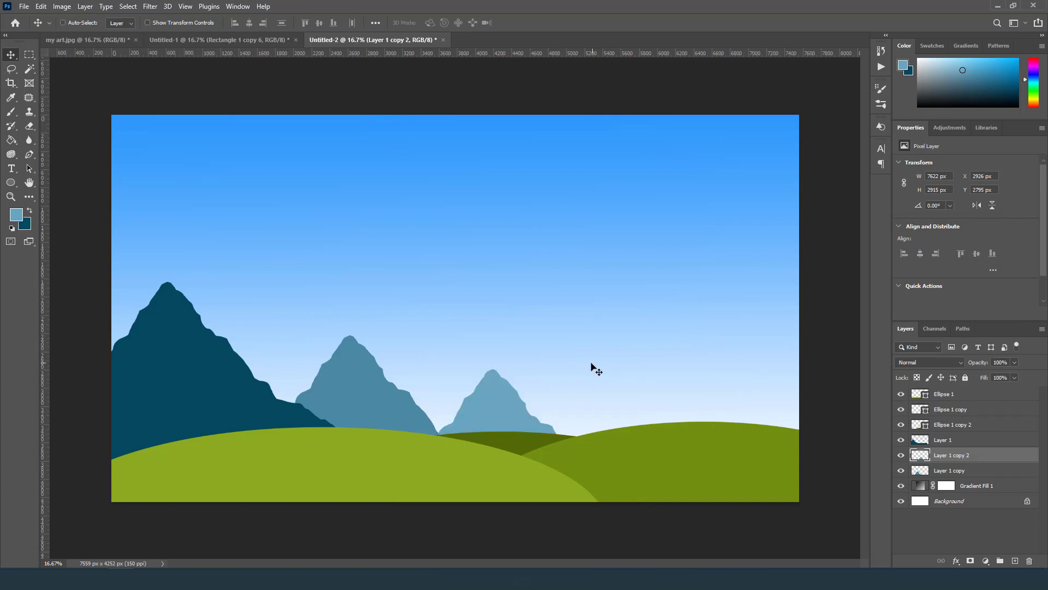
Place the lightest mountain's layer below Layer 1 copy and lower the mountain slightly, to about X 2950, Y 2843 px.
{"action": "left_click_drag", "start_coordinate": [518, 413], "coordinate": [517, 417]}
{"action": "left_click_drag", "start_coordinate": [980, 456], "coordinate": [983, 475]}
{"action": "left_click_drag", "start_coordinate": [498, 421], "coordinate": [497, 413]}
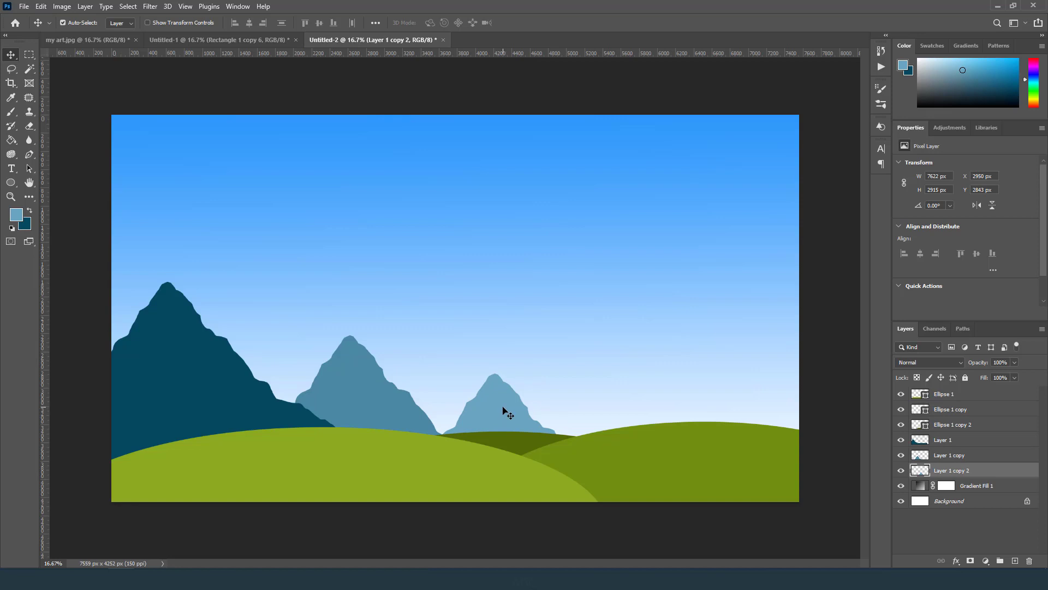
Duplicate the lightest mountain to about X 503, Y 2663 px, between the two larger mountains, and place its layer below Layer 1 copy 2.
{"action": "left_click_drag", "start_coordinate": [506, 411], "coordinate": [287, 392]}
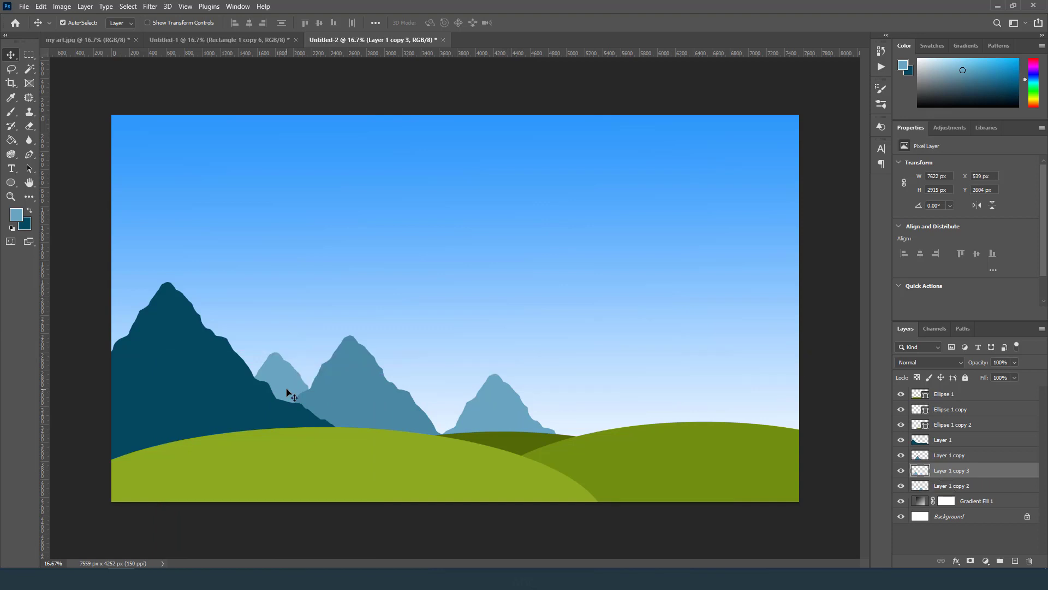
{"action": "left_click", "coordinate": [468, 300]}
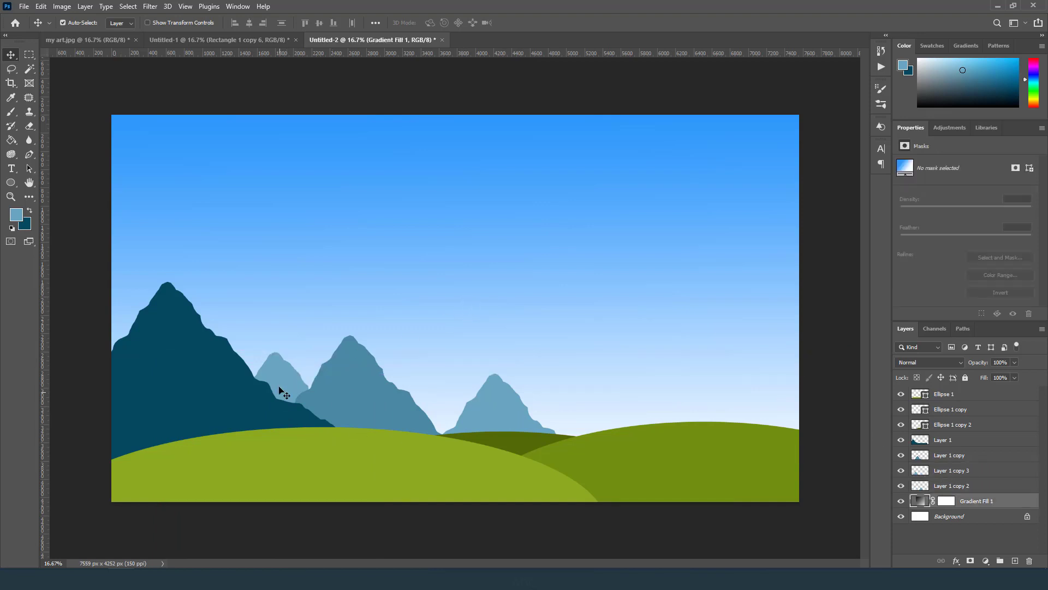
{"action": "left_click", "coordinate": [939, 470]}
{"action": "left_click_drag", "start_coordinate": [974, 476], "coordinate": [976, 487]}
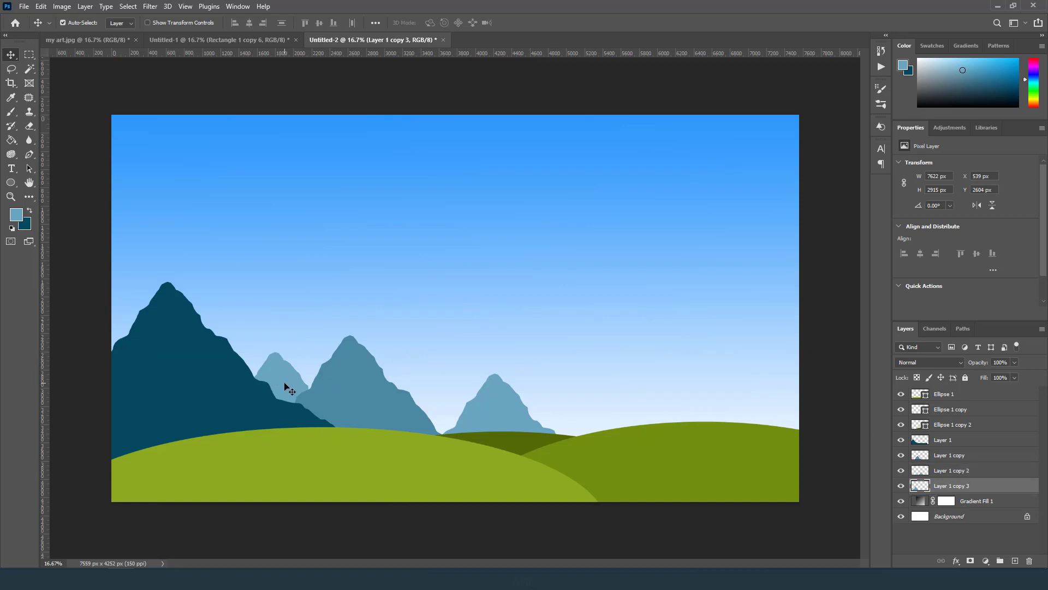
{"action": "left_click_drag", "start_coordinate": [284, 386], "coordinate": [279, 384]}
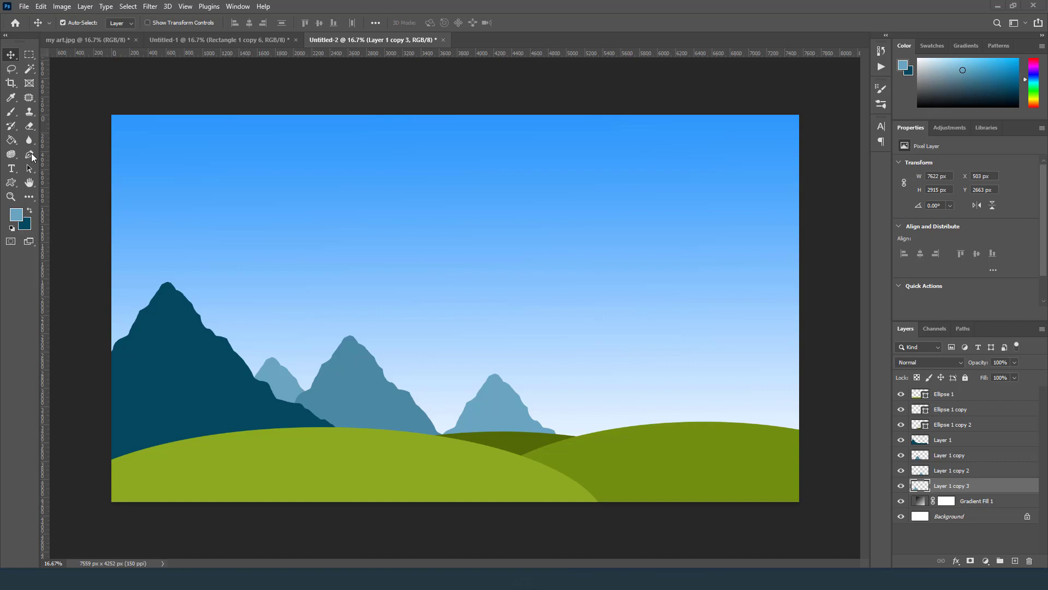
Activate the Custom Shape Tool and look through the Leaf Trees shape group.
{"action": "left_click", "coordinate": [14, 189]}
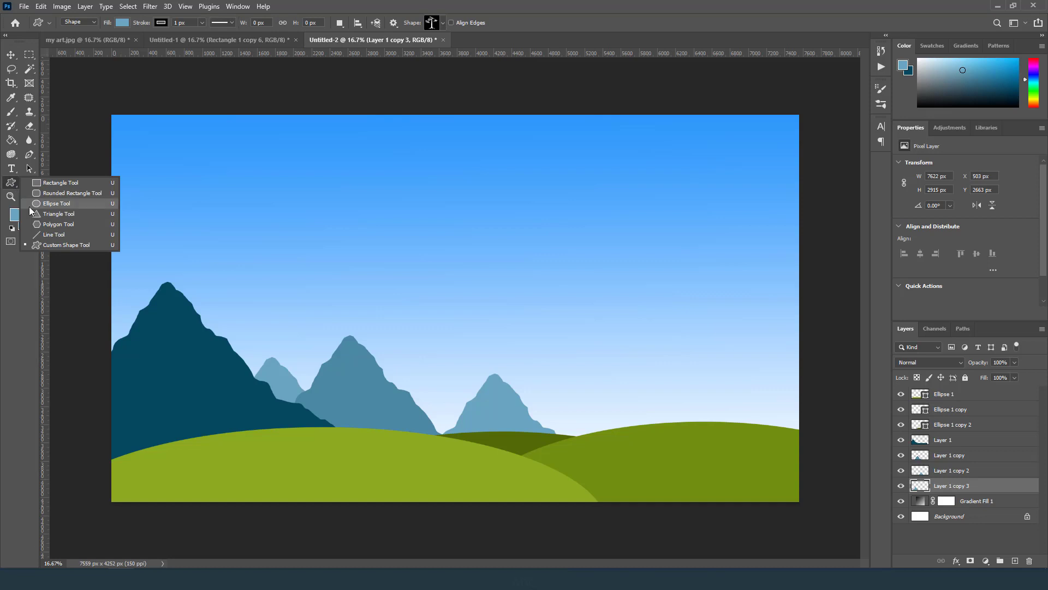
{"action": "left_click", "coordinate": [61, 246]}
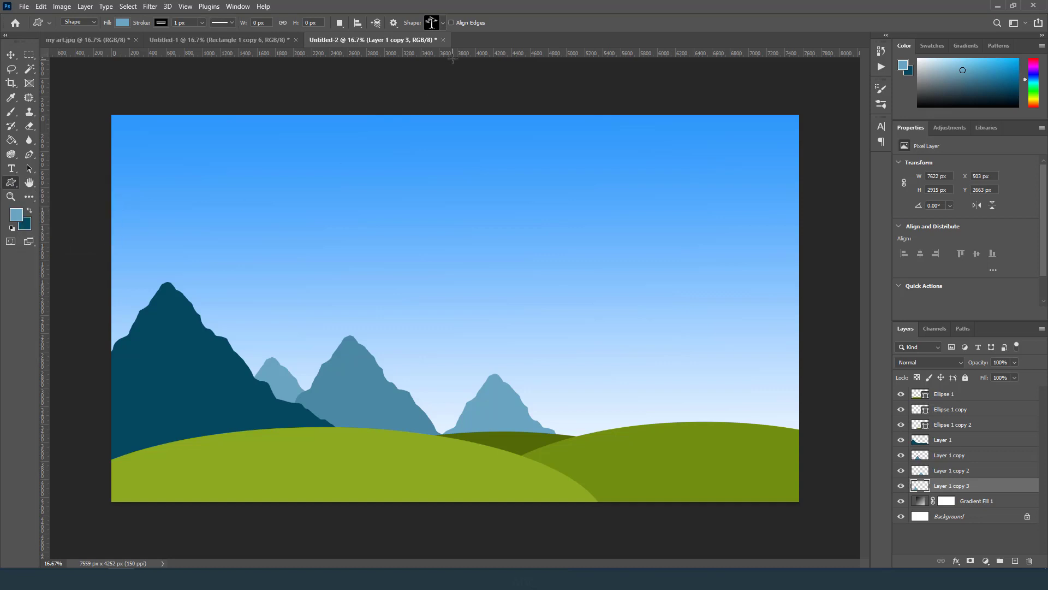
{"action": "left_click", "coordinate": [443, 22]}
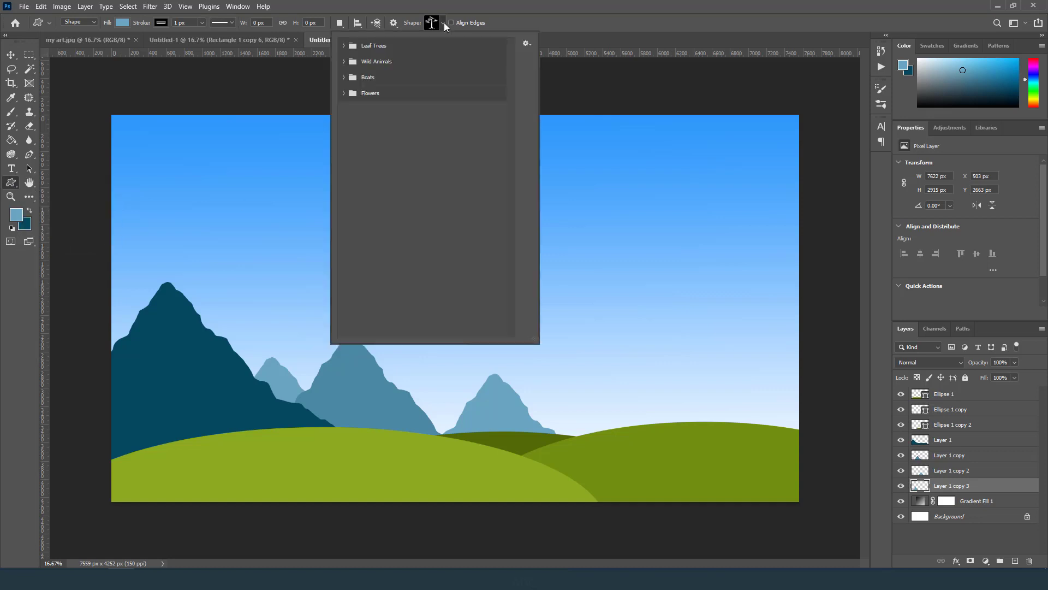
{"action": "left_click", "coordinate": [344, 46]}
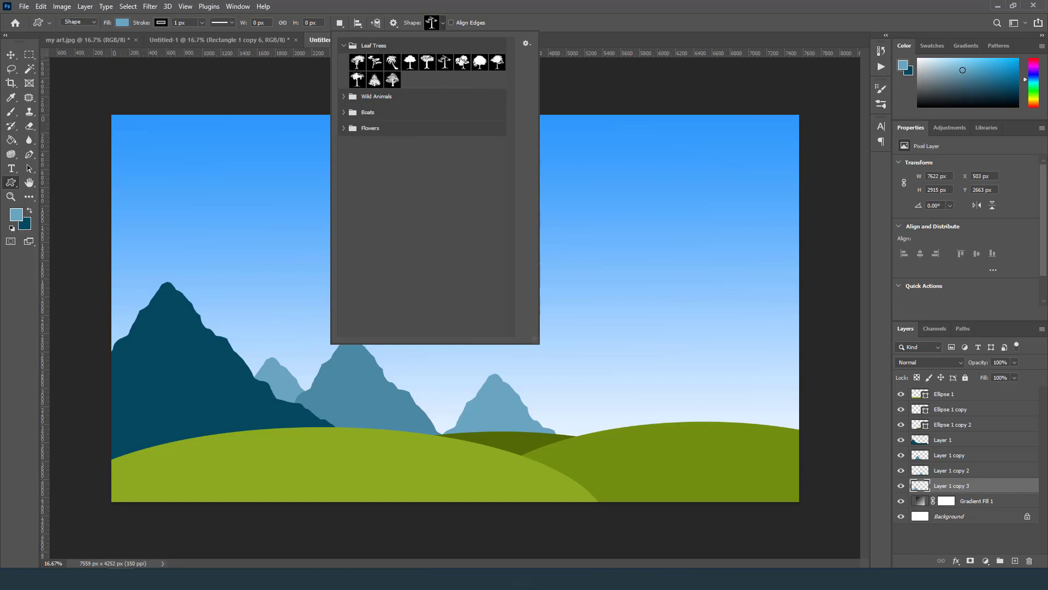
{"action": "left_click", "coordinate": [344, 46]}
{"action": "left_click", "coordinate": [508, 23]}
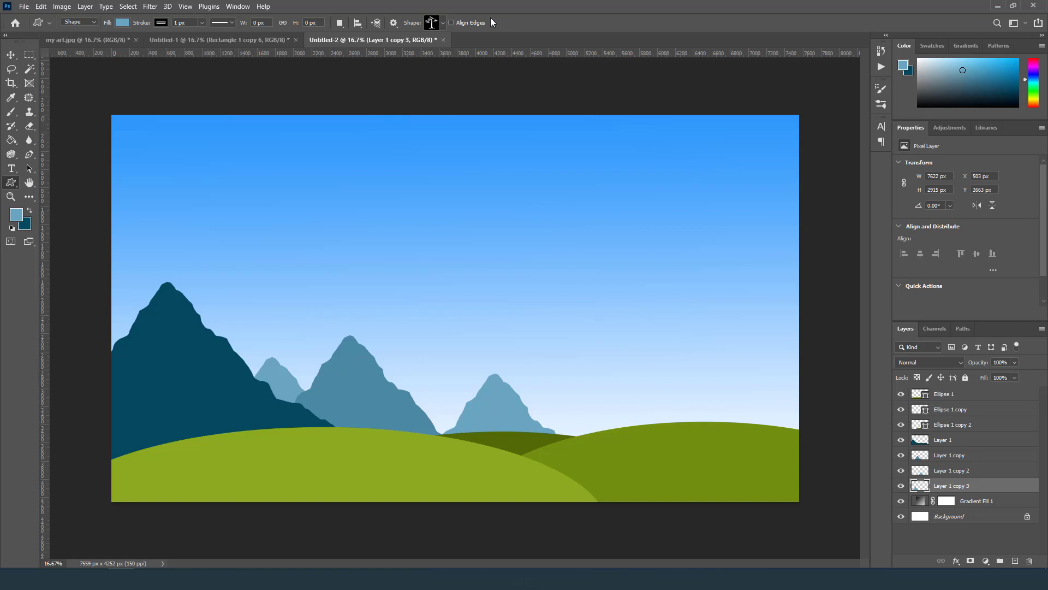
Load the Legacy Shapes and More collection into the Shapes library.
{"action": "left_click", "coordinate": [238, 6]}
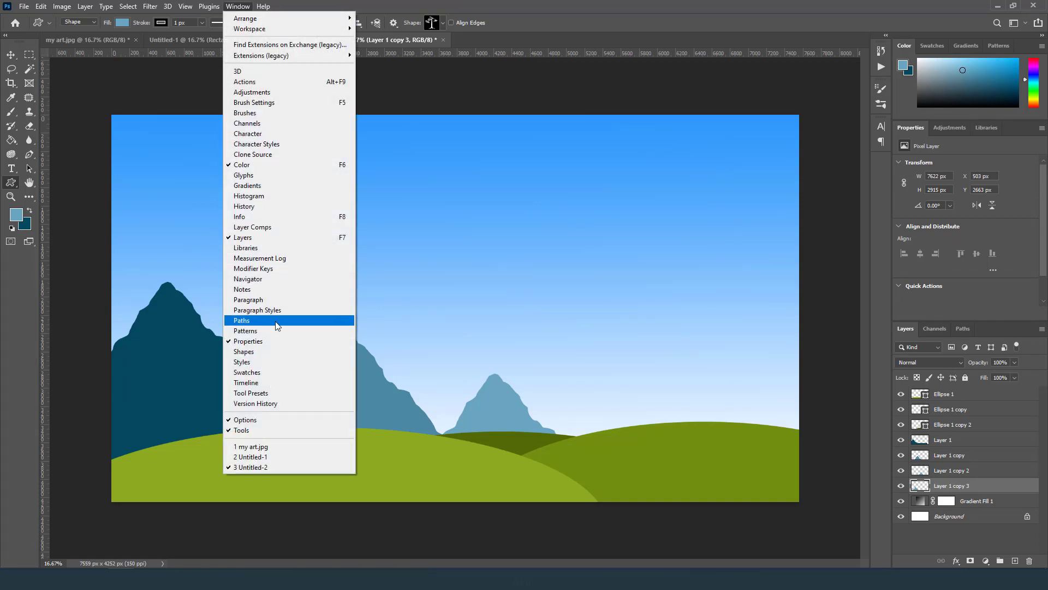
{"action": "left_click", "coordinate": [282, 351]}
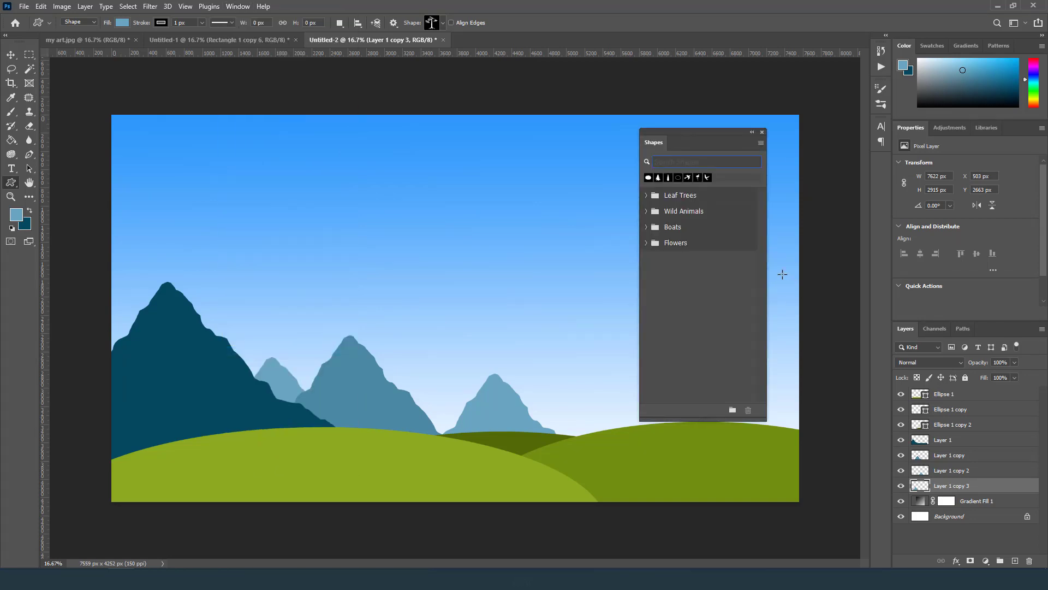
{"action": "left_click", "coordinate": [761, 143]}
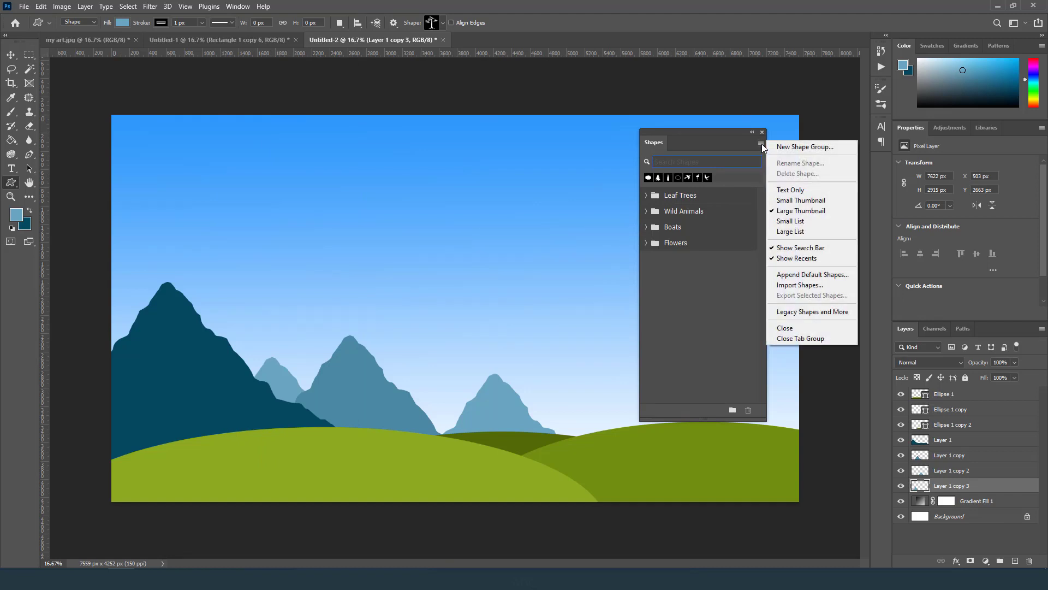
{"action": "left_click", "coordinate": [820, 315]}
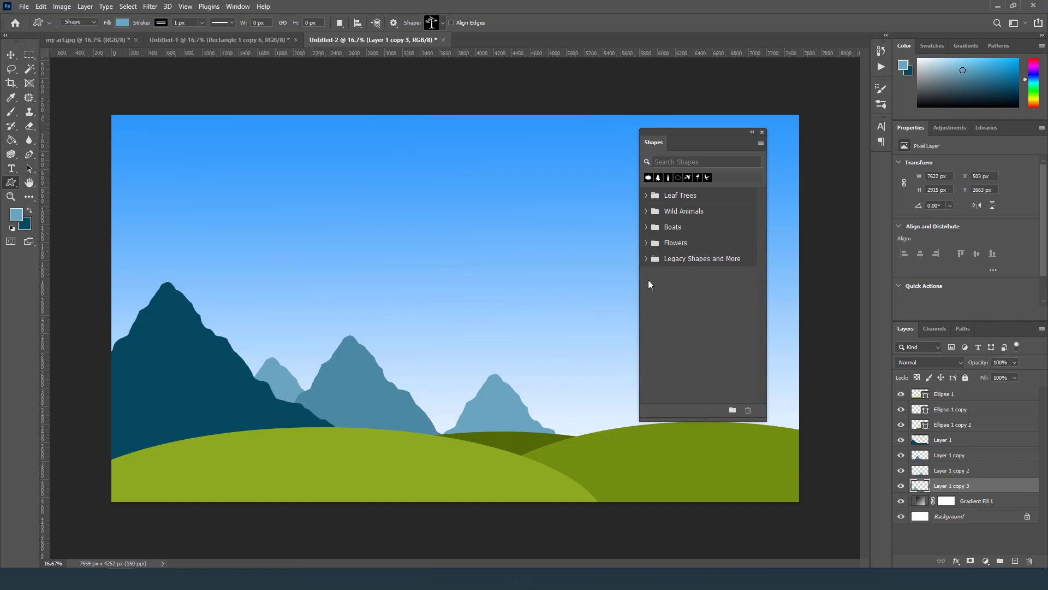
Place the first tree of the second row in the 2019 Conifer Trees group onto the canvas and collapse the shape library.
{"action": "left_click", "coordinate": [645, 260]}
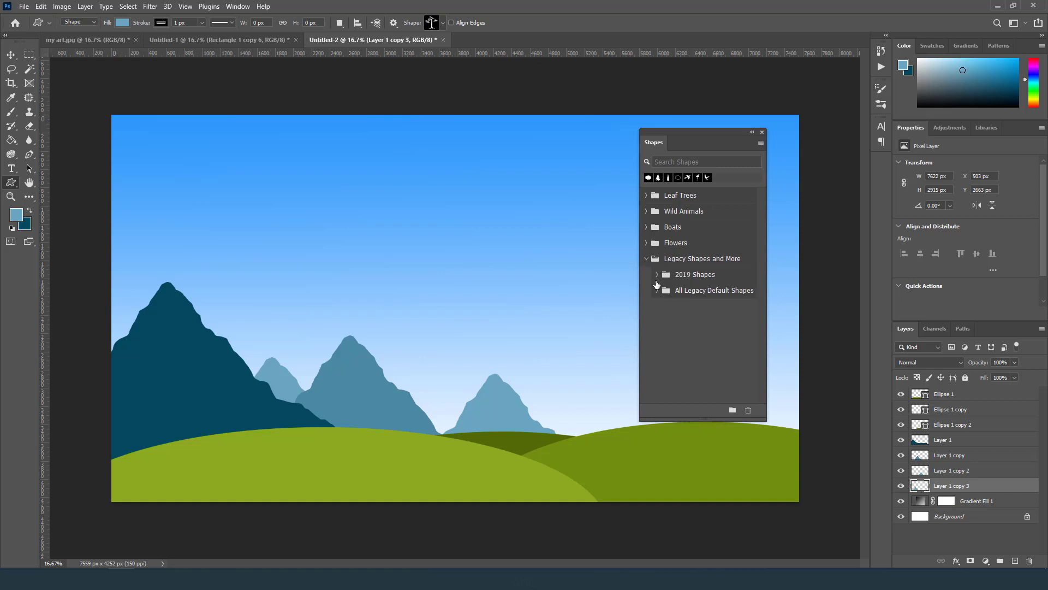
{"action": "left_click", "coordinate": [656, 276]}
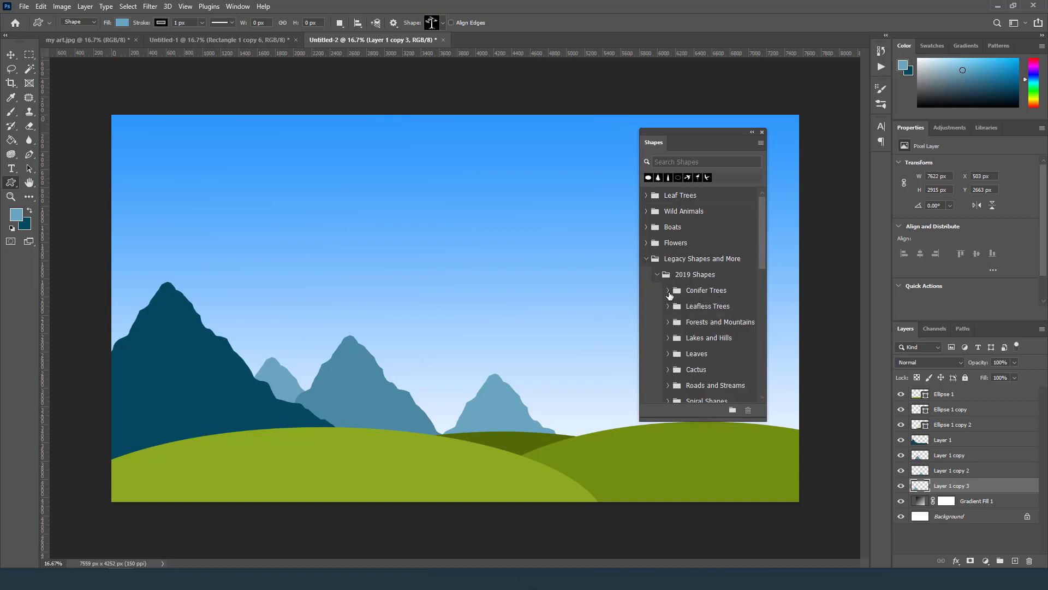
{"action": "left_click", "coordinate": [669, 293]}
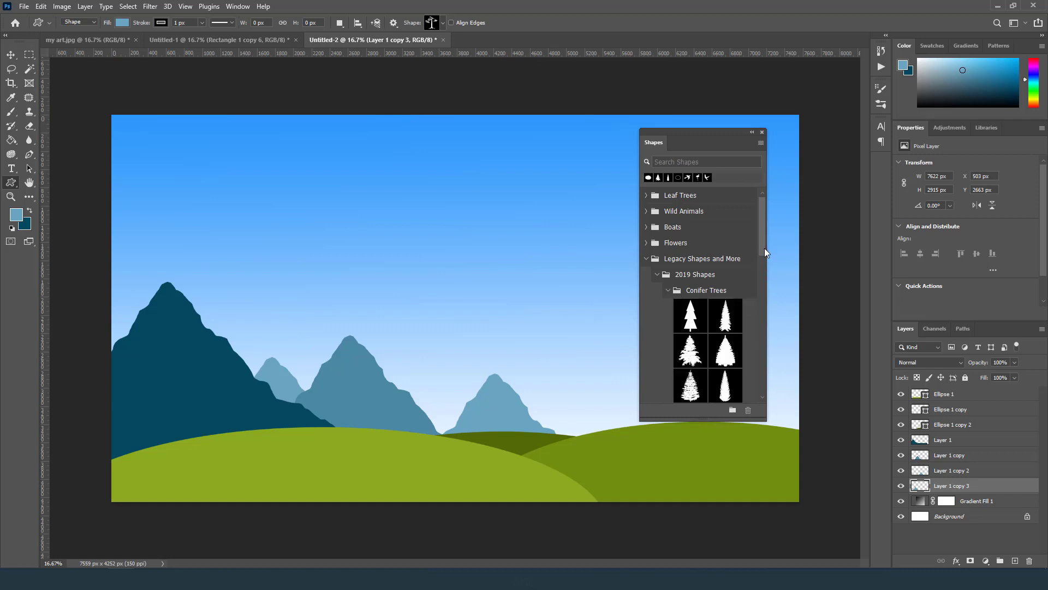
{"action": "scroll", "coordinate": [764, 256], "scroll_direction": "down", "scroll_amount": 4}
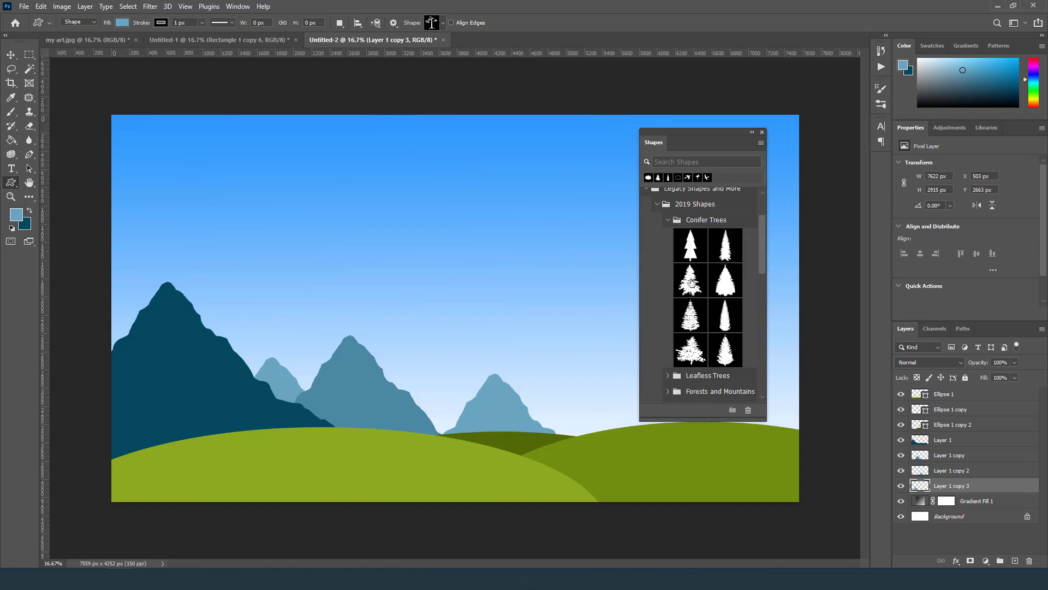
{"action": "left_click_drag", "start_coordinate": [691, 281], "coordinate": [506, 273]}
{"action": "left_click", "coordinate": [753, 133]}
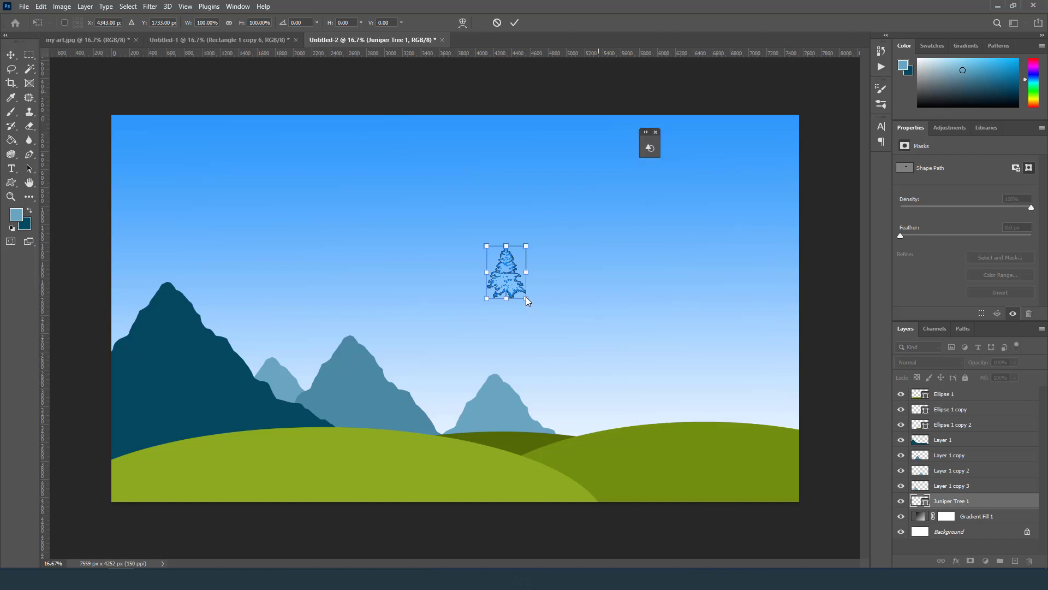
Scale the conifer tree to about 264% and move it just above the crest of the right-hand hill.
{"action": "left_click_drag", "start_coordinate": [526, 297], "coordinate": [588, 385]}
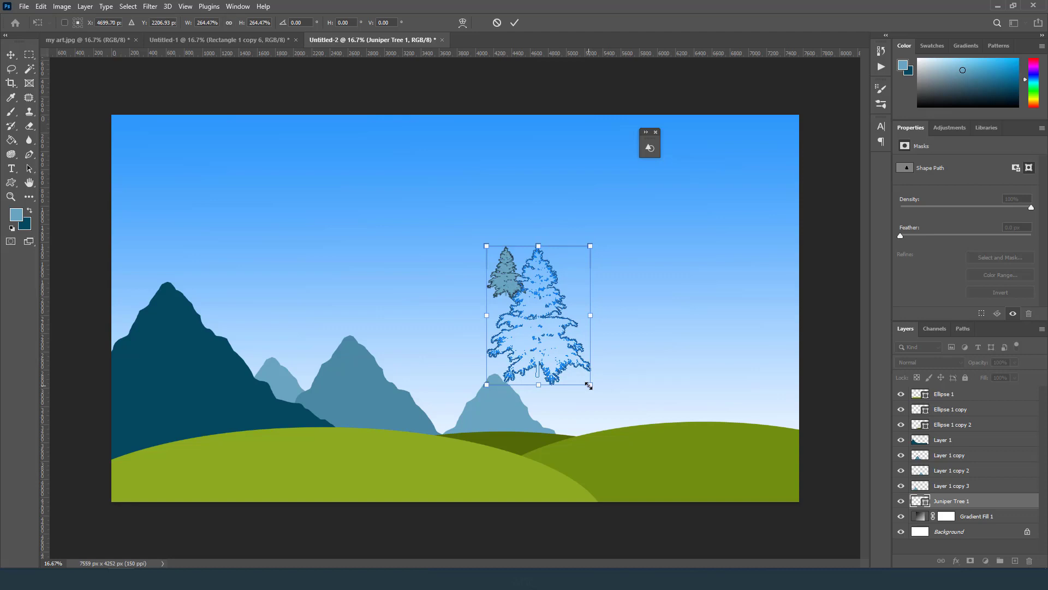
{"action": "left_click", "coordinate": [515, 24]}
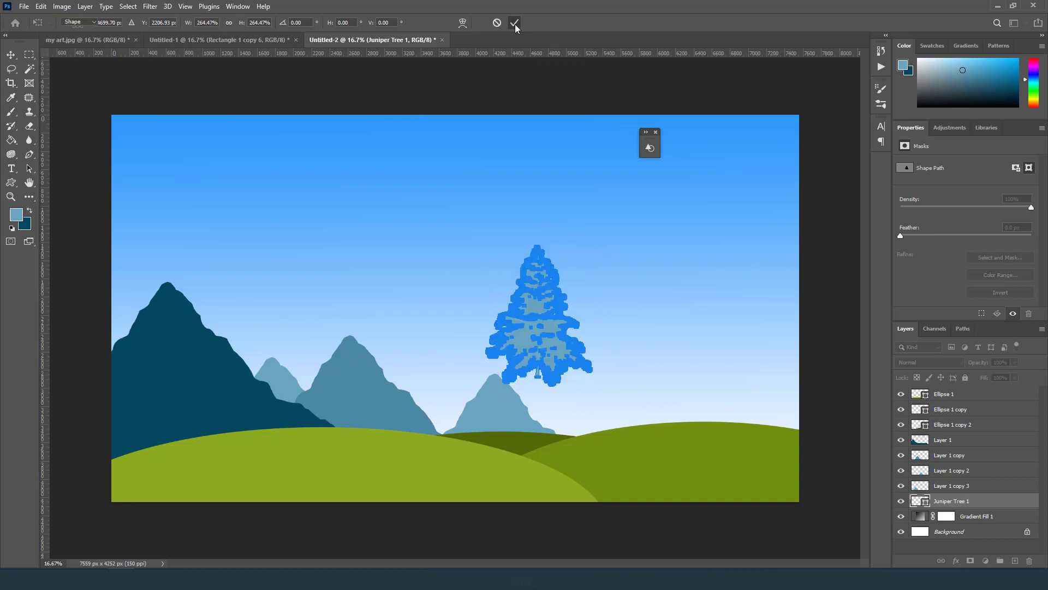
{"action": "left_click", "coordinate": [10, 55]}
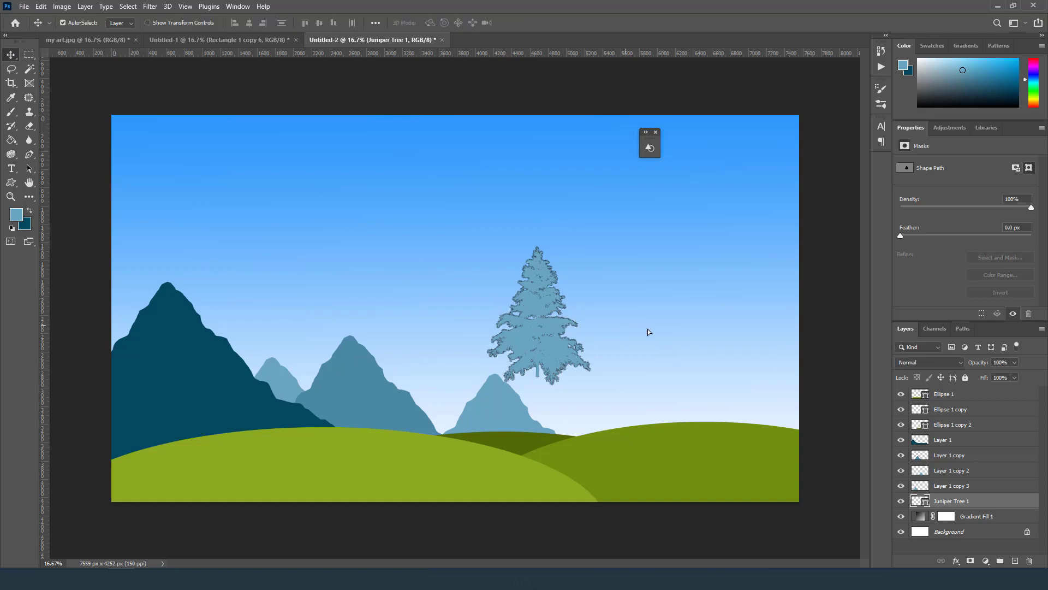
{"action": "left_click_drag", "start_coordinate": [565, 300], "coordinate": [695, 334]}
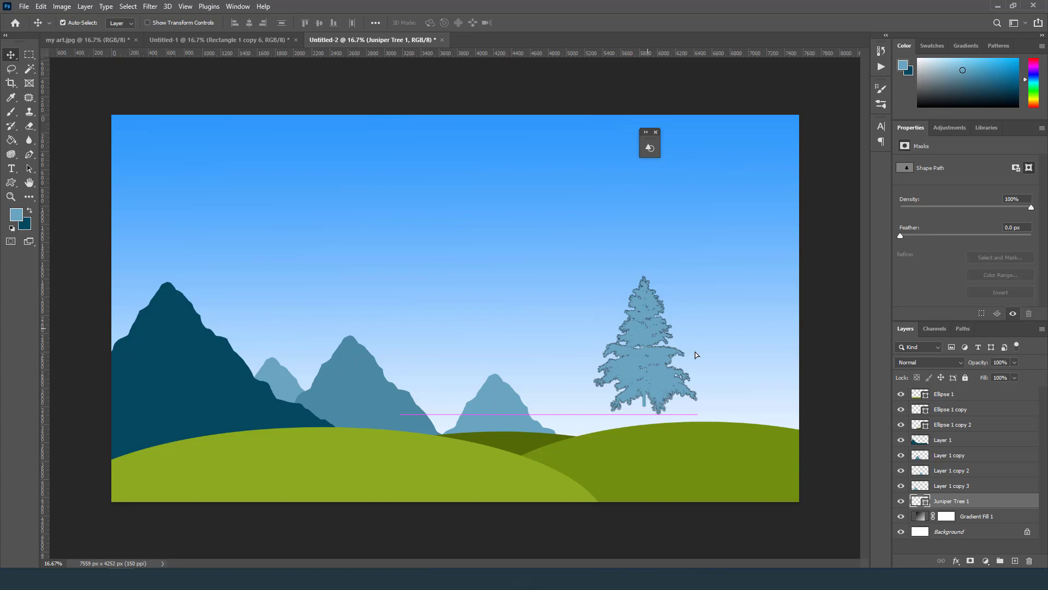
{"action": "left_click_drag", "start_coordinate": [696, 355], "coordinate": [708, 341]}
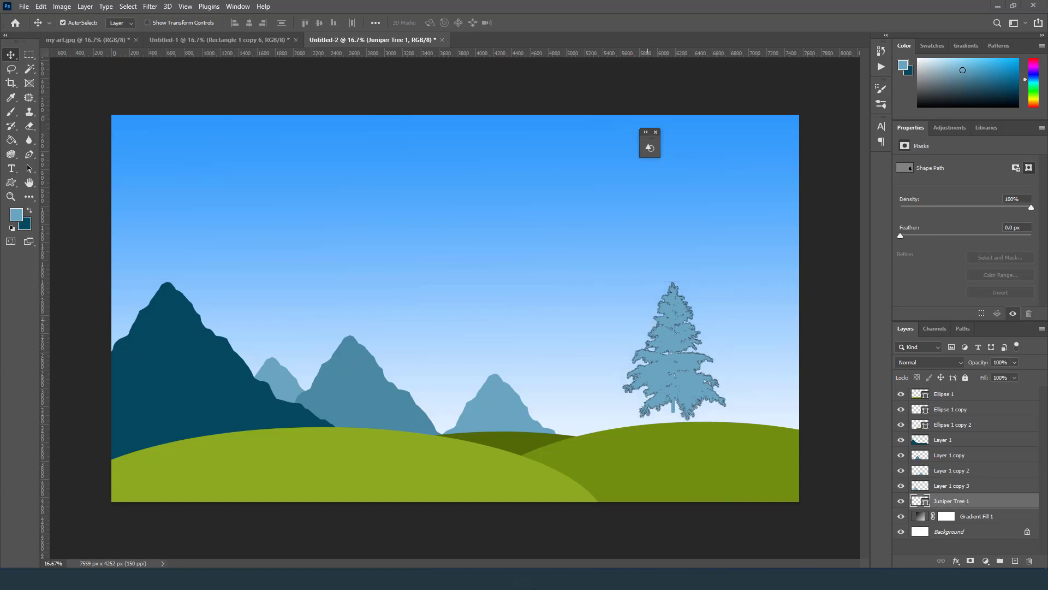
Change the conifer tree's fill colour to dark green 354402.
{"action": "double_click", "coordinate": [924, 501]}
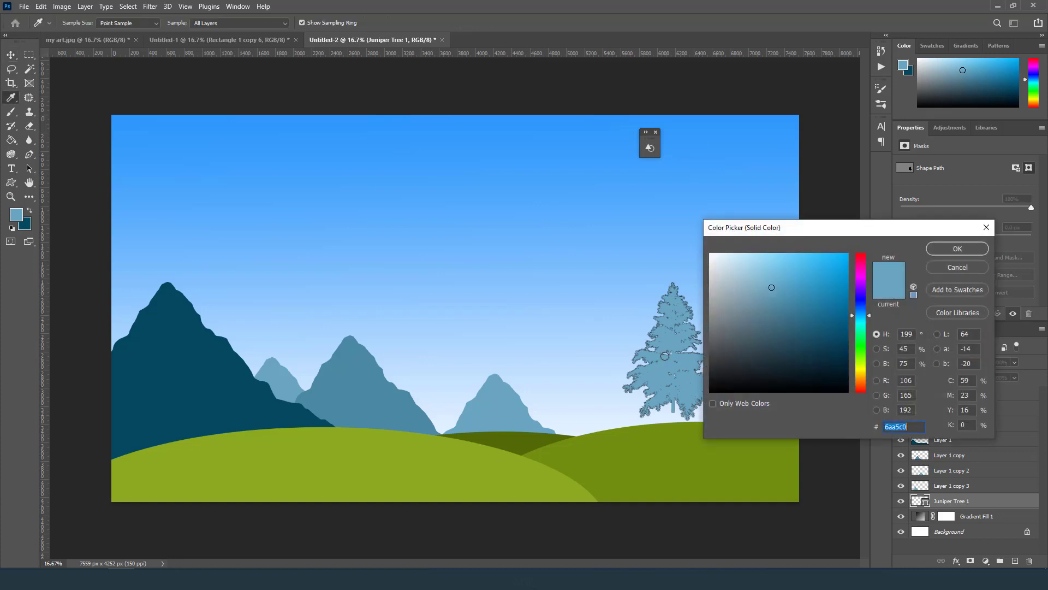
{"action": "left_click", "coordinate": [524, 438]}
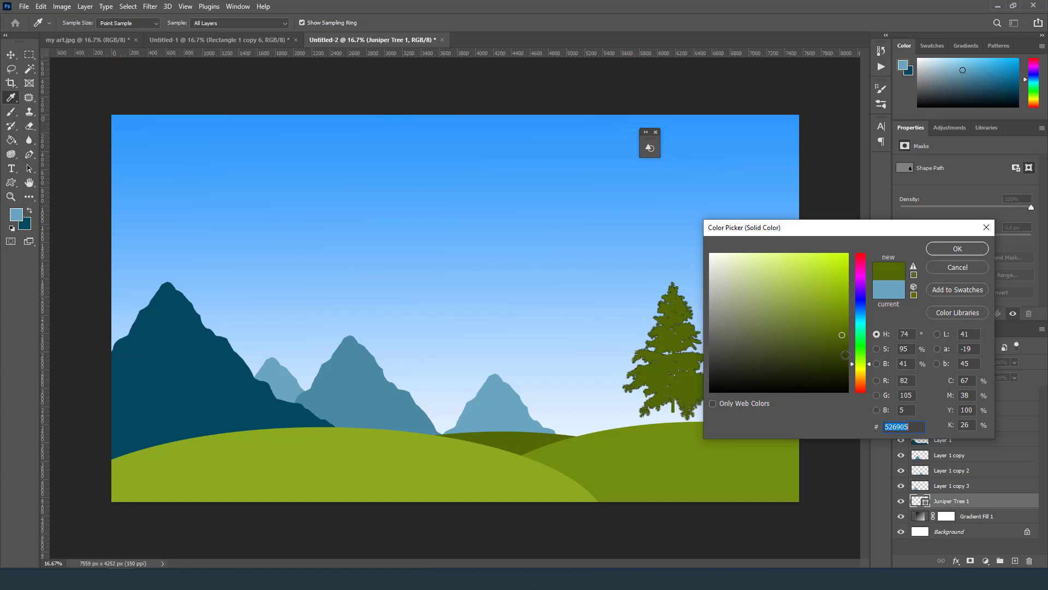
{"action": "left_click", "coordinate": [845, 355]}
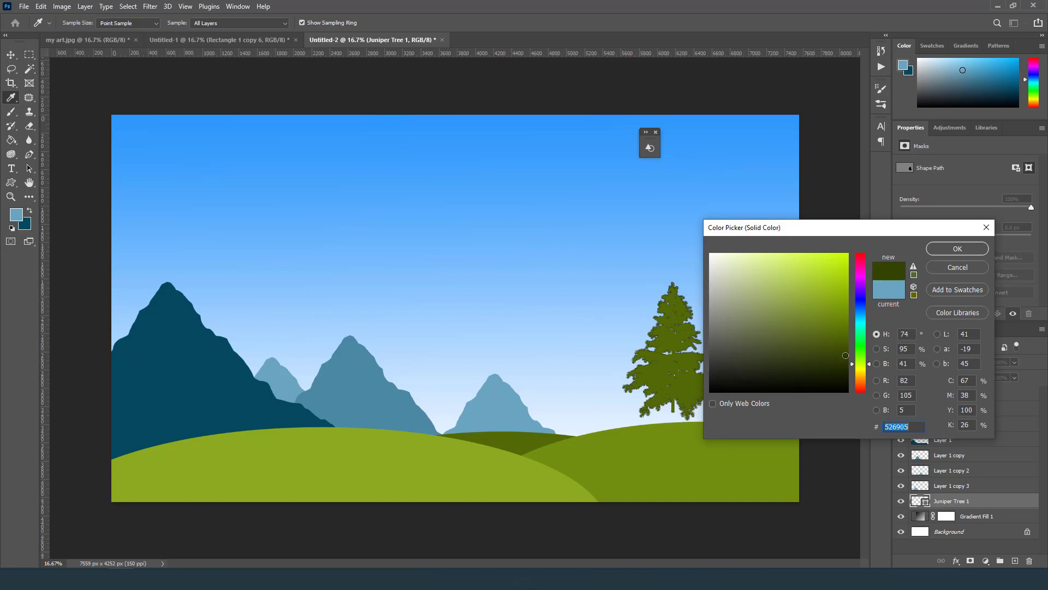
{"action": "type", "text": "354402"}
{"action": "left_click", "coordinate": [945, 249]}
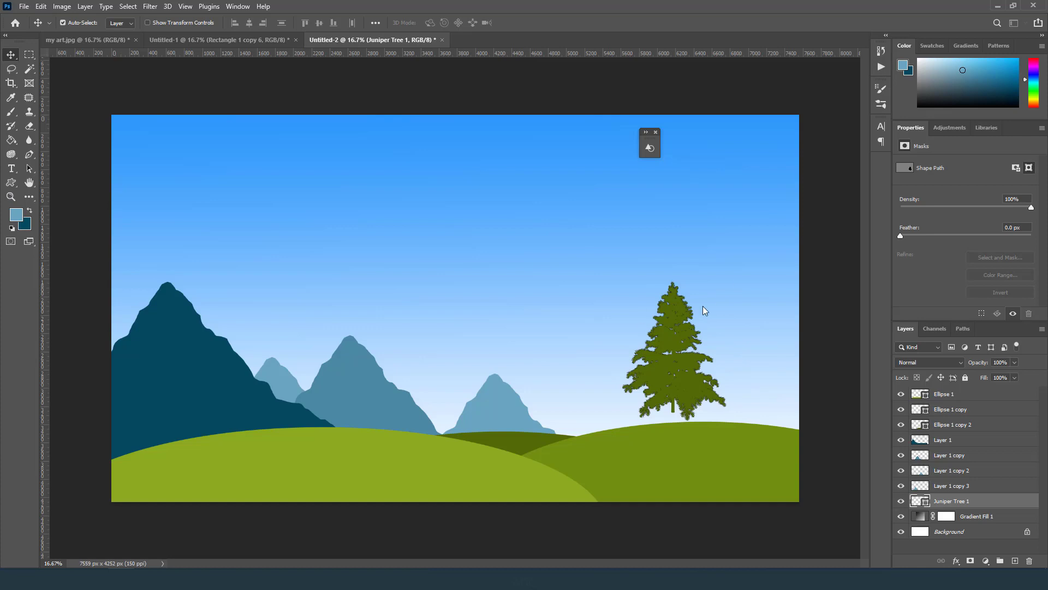
Remove the outline stroke from the conifer tree shape.
{"action": "left_click", "coordinate": [10, 184]}
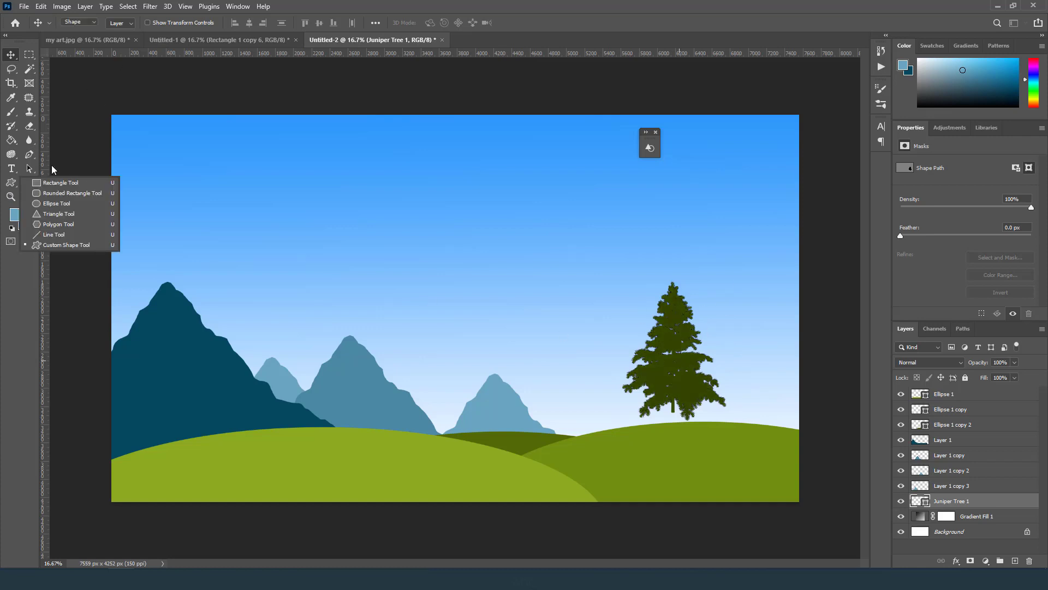
{"action": "left_click", "coordinate": [45, 182]}
{"action": "left_click", "coordinate": [165, 22]}
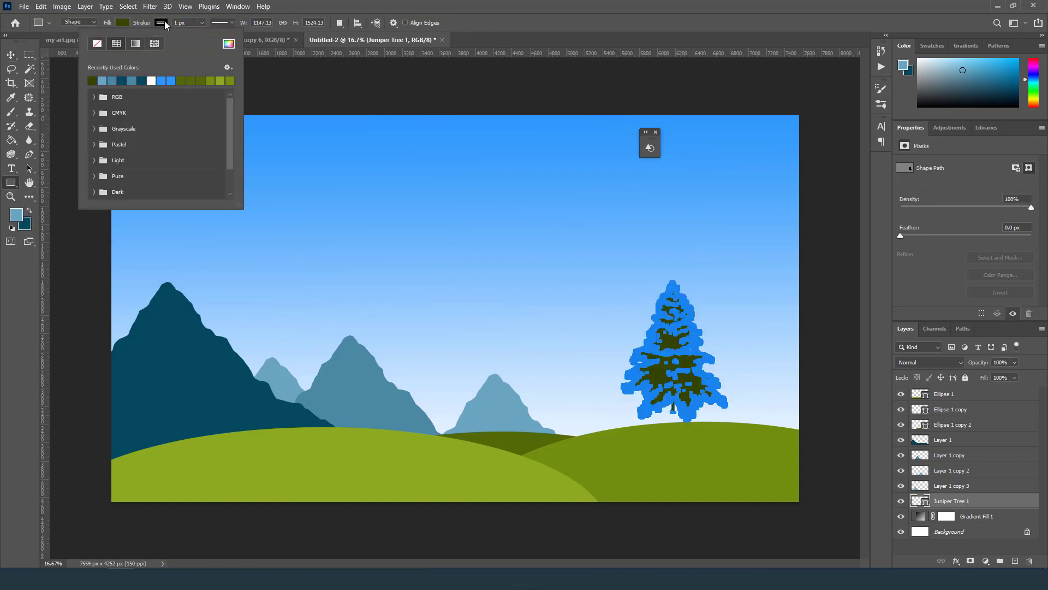
{"action": "left_click", "coordinate": [98, 47]}
{"action": "left_click", "coordinate": [11, 54]}
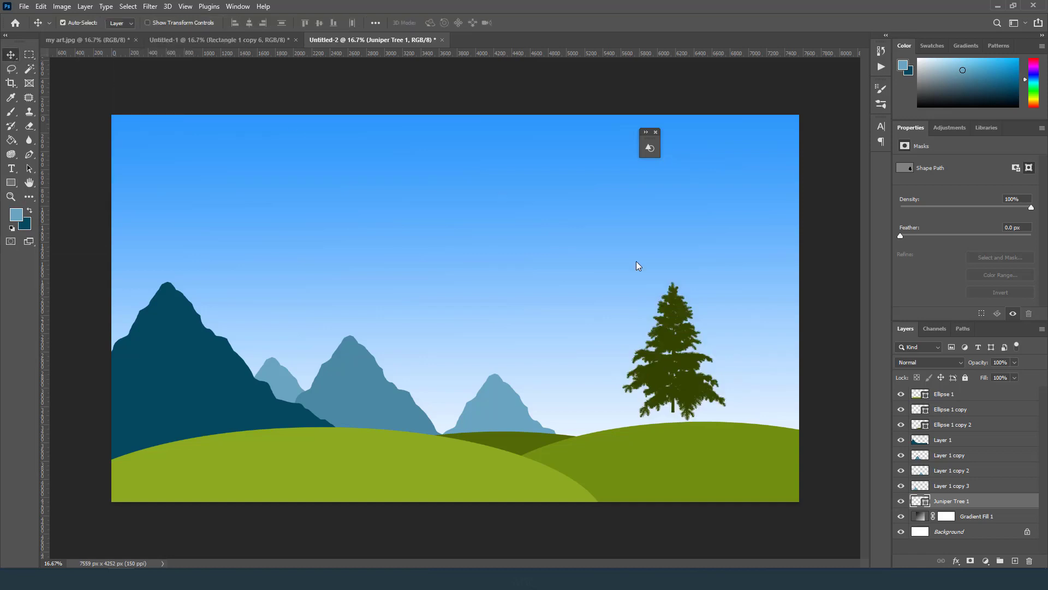
Shift the conifer tree slightly right and lower it until its trunk meets the crest of the right-hand hill.
{"action": "left_click_drag", "start_coordinate": [689, 348], "coordinate": [705, 345]}
{"action": "key", "text": "Down"}
{"action": "key", "text": "Down"}
{"action": "key", "text": "Down"}
{"action": "key", "text": "Down"}
{"action": "key", "text": "Down"}
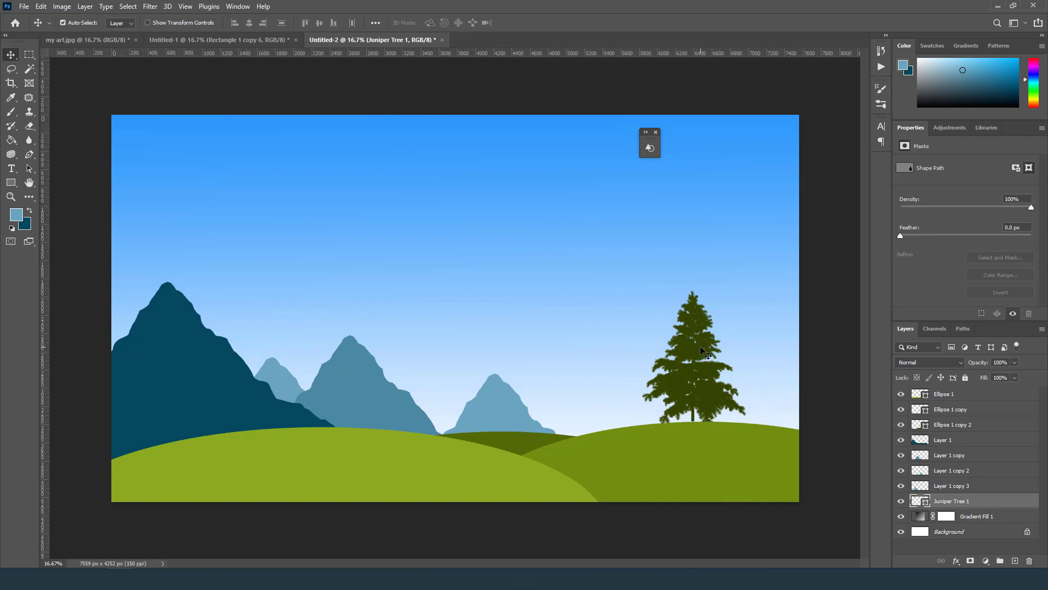
Place a duplicate of the conifer tree, scaled to about 78%, on the hill just left of the original.
{"action": "key", "text": "ctrl"}
{"action": "left_click_drag", "start_coordinate": [694, 342], "coordinate": [632, 340]}
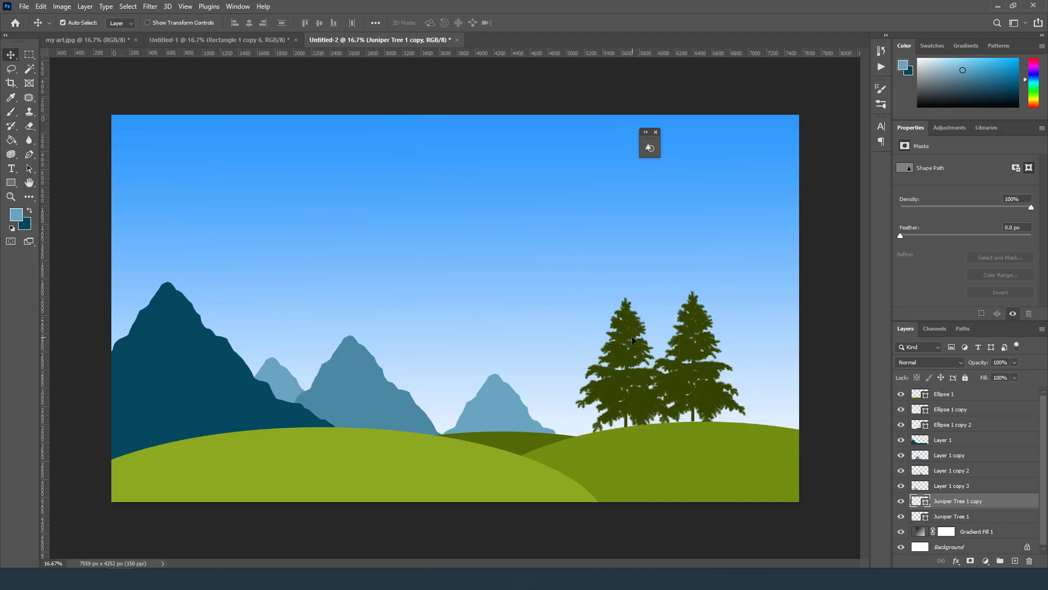
{"action": "key", "text": "ctrl+t"}
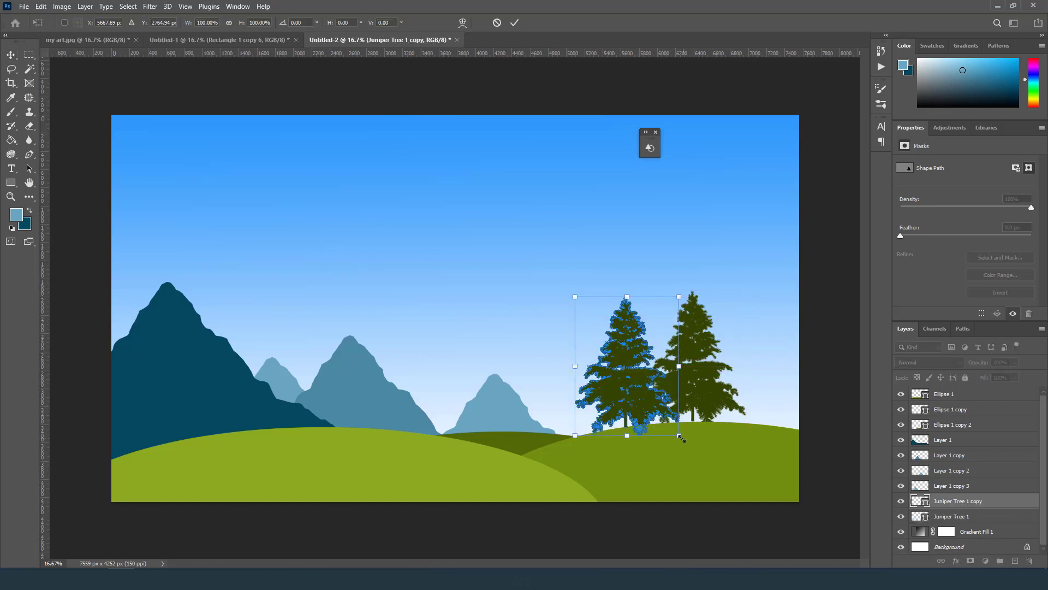
{"action": "left_click_drag", "start_coordinate": [680, 436], "coordinate": [655, 409]}
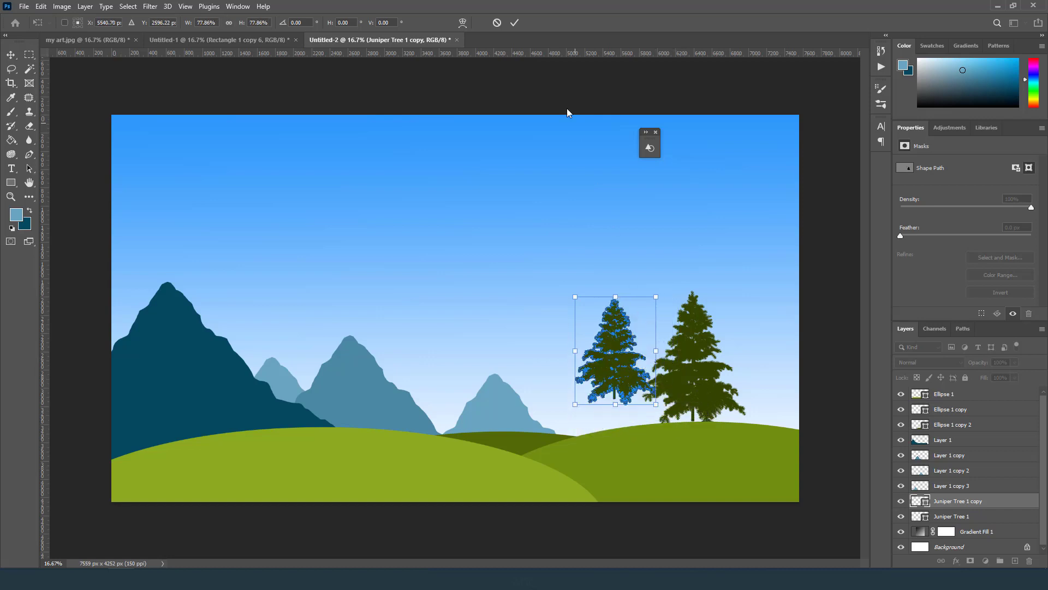
{"action": "left_click", "coordinate": [515, 23]}
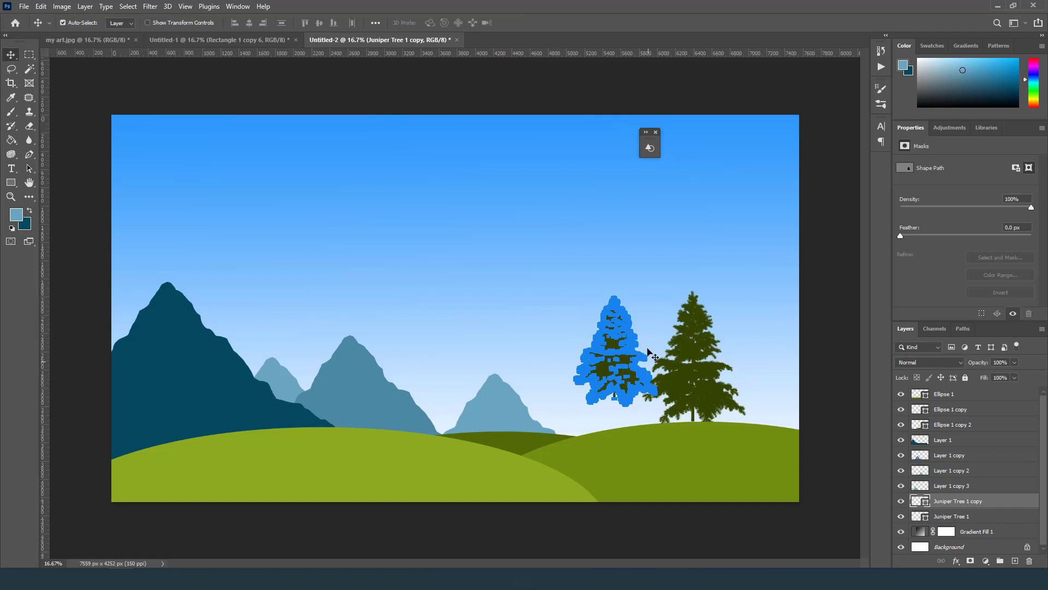
{"action": "left_click", "coordinate": [653, 311]}
{"action": "left_click_drag", "start_coordinate": [617, 376], "coordinate": [622, 404]}
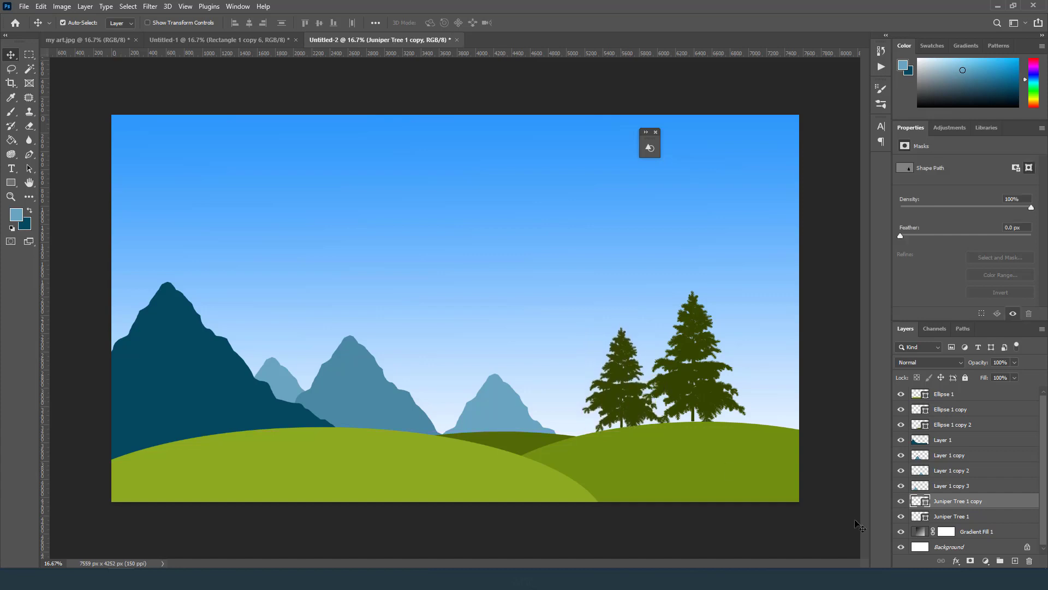
Change the smaller conifer's fill colour to 3f5200 and move its layer below the original tree's layer.
{"action": "double_click", "coordinate": [924, 503]}
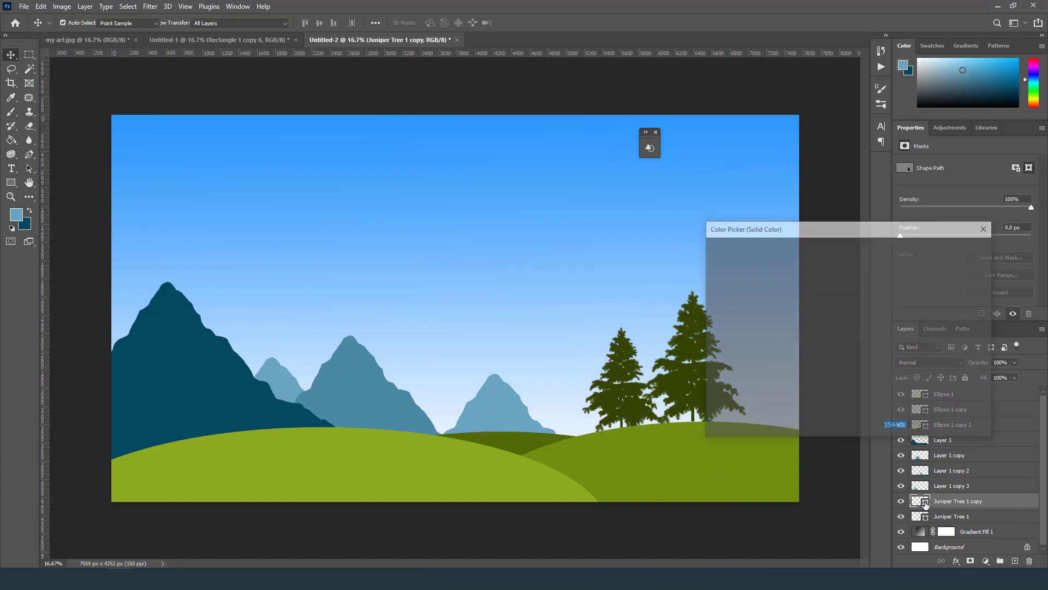
{"action": "left_click_drag", "start_coordinate": [841, 346], "coordinate": [851, 349]}
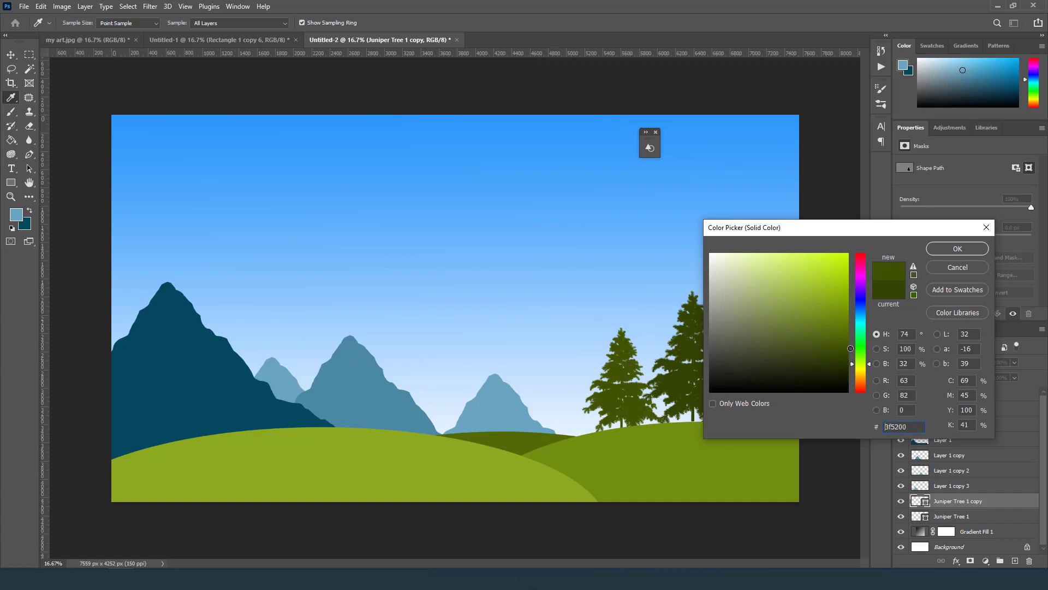
{"action": "left_click", "coordinate": [957, 249]}
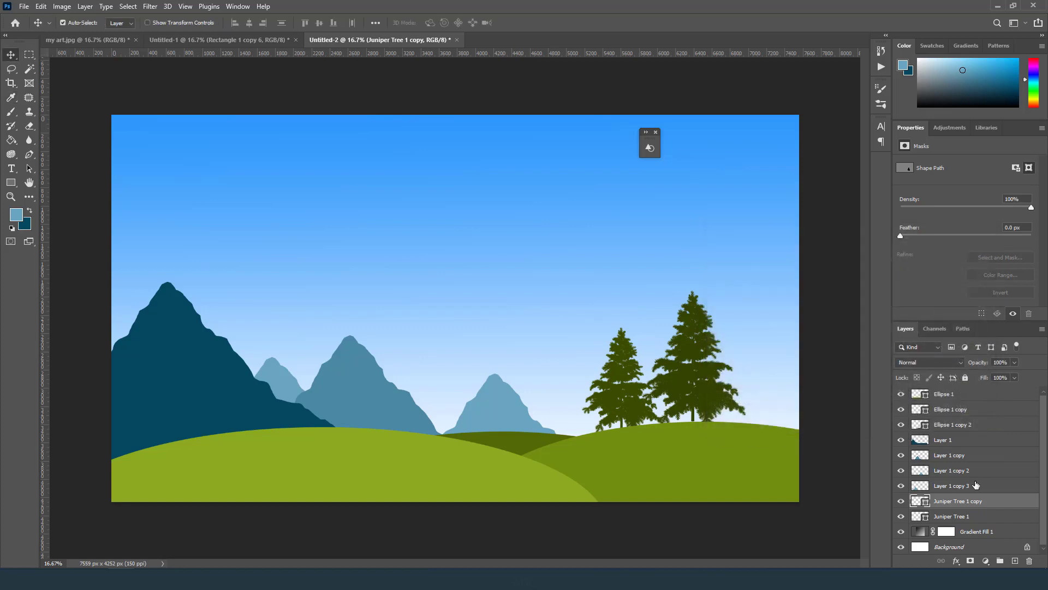
{"action": "left_click_drag", "start_coordinate": [987, 501], "coordinate": [993, 517]}
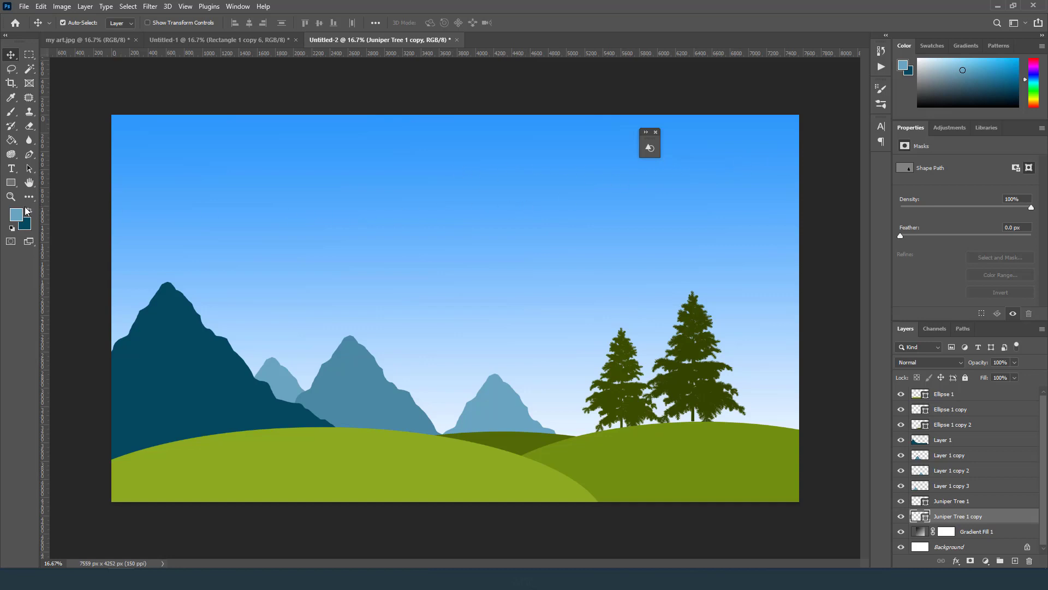
Search the shape library for "clou" and place the solid Nature cloud in the sky above the mountains.
{"action": "left_click", "coordinate": [237, 6]}
{"action": "left_click", "coordinate": [271, 352]}
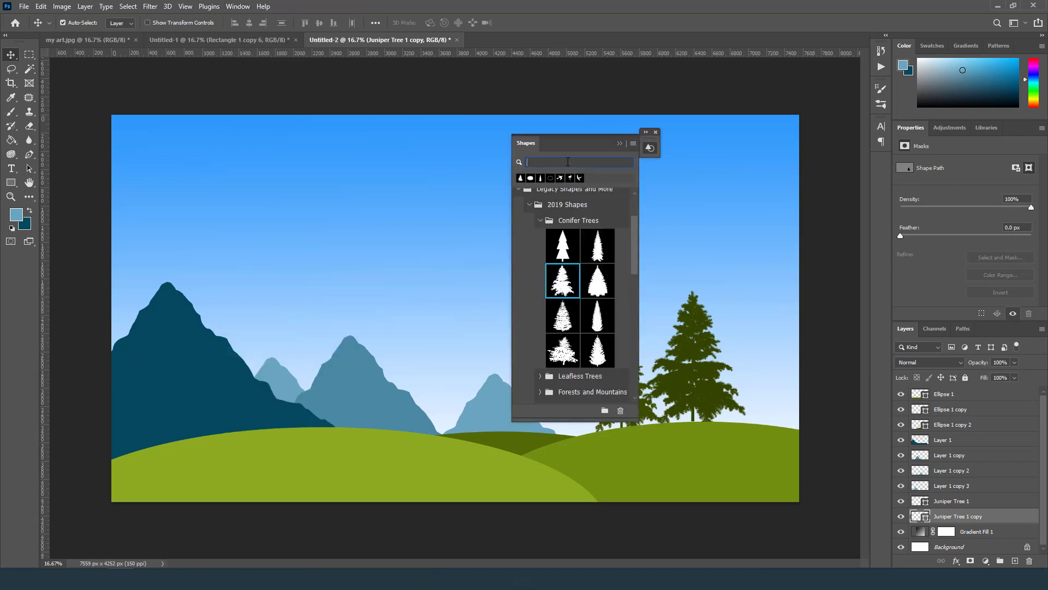
{"action": "type", "text": "clou"}
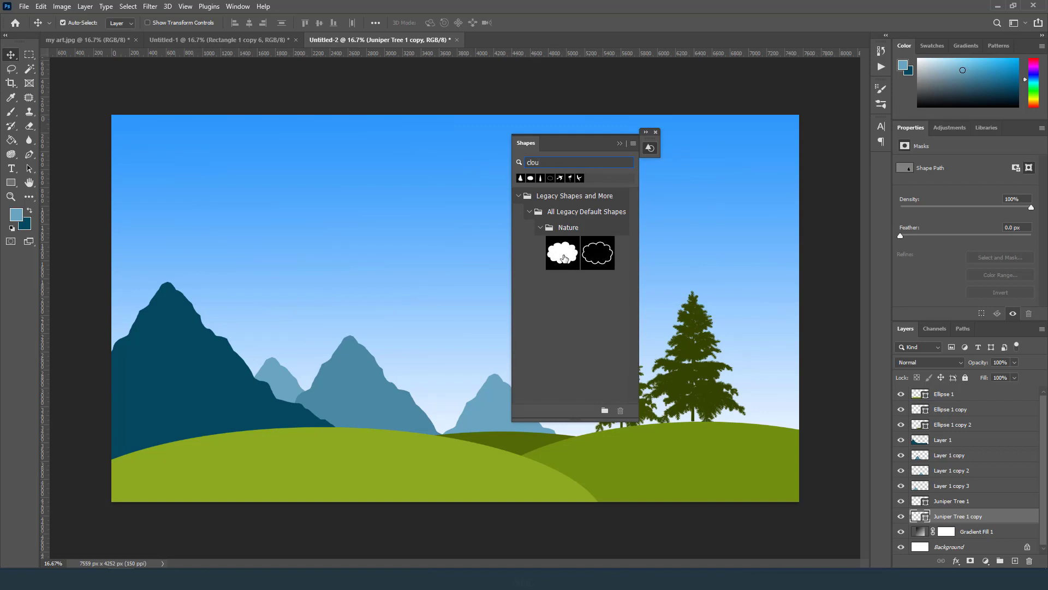
{"action": "left_click_drag", "start_coordinate": [564, 258], "coordinate": [368, 182]}
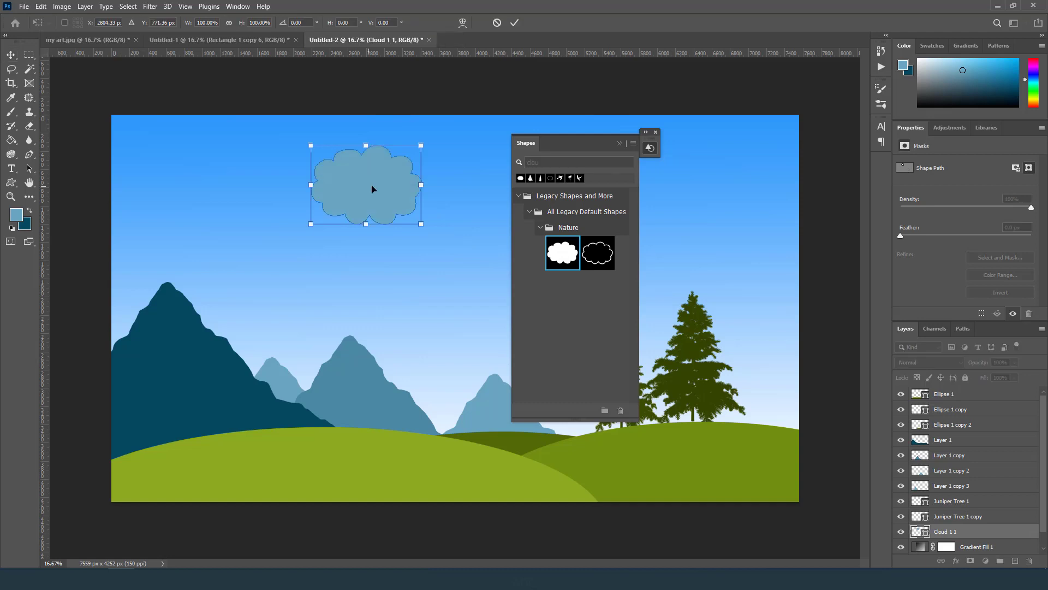
{"action": "left_click", "coordinate": [619, 143]}
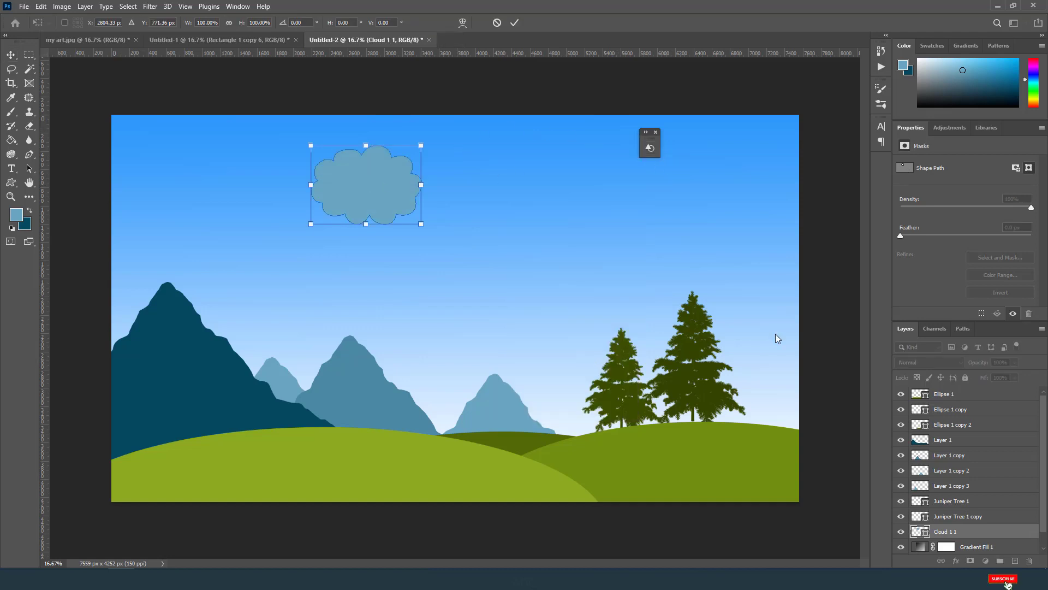
Change the cloud's fill colour to white ffffff.
{"action": "double_click", "coordinate": [934, 533]}
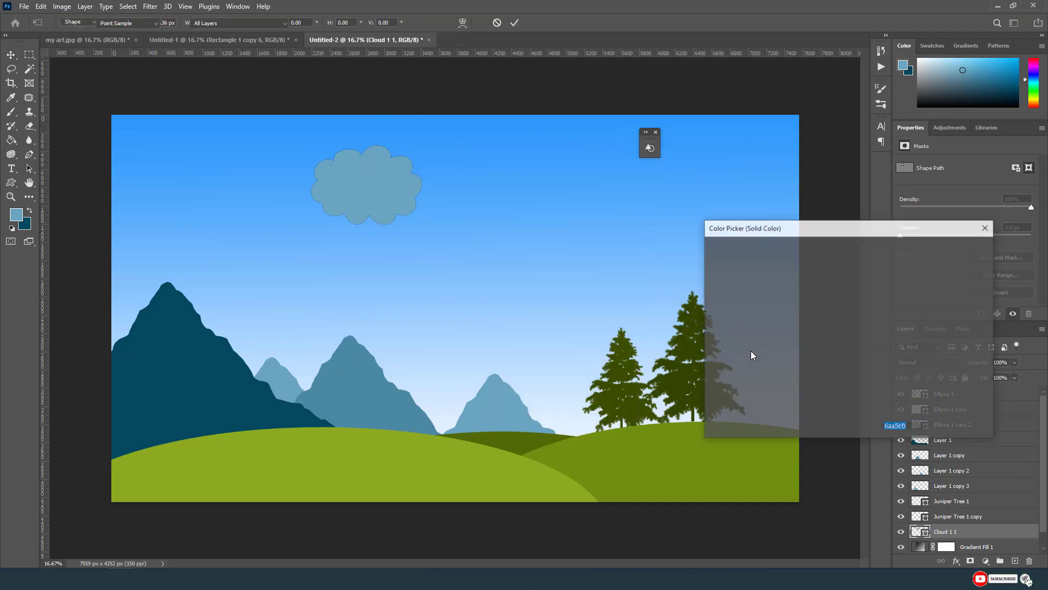
{"action": "left_click_drag", "start_coordinate": [725, 274], "coordinate": [707, 249]}
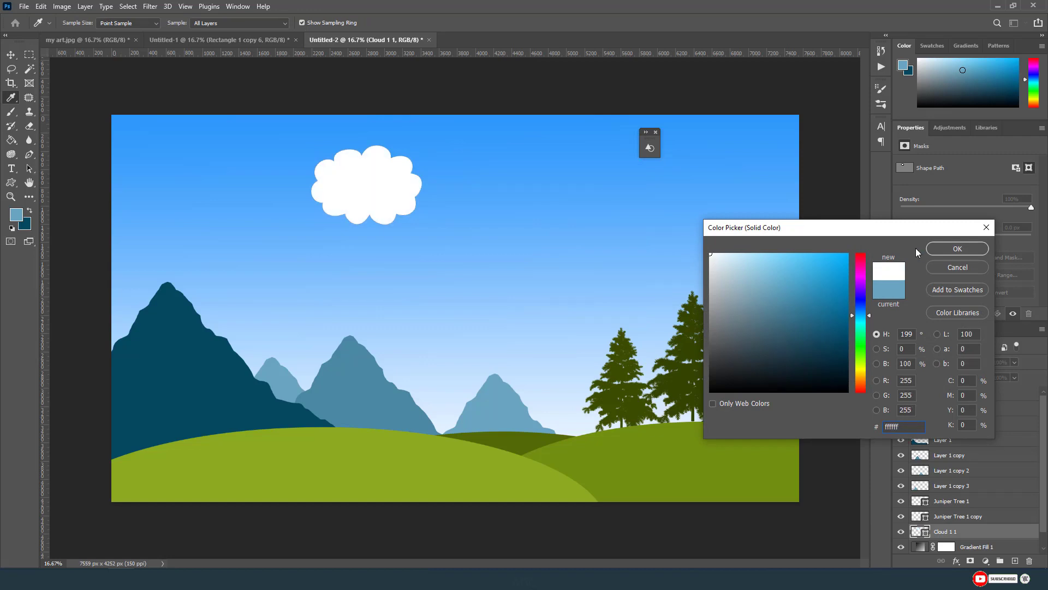
{"action": "left_click", "coordinate": [934, 246]}
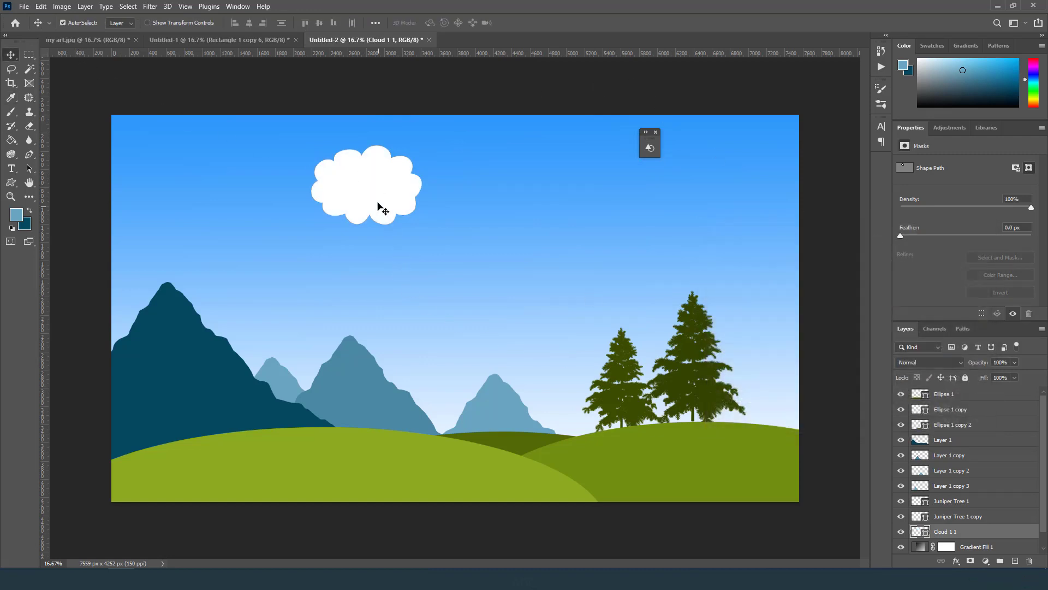
Flatten the cloud to about 30% of its height with the Distort transform.
{"action": "left_click", "coordinate": [39, 7]}
{"action": "mouse_move", "coordinate": [126, 261]}
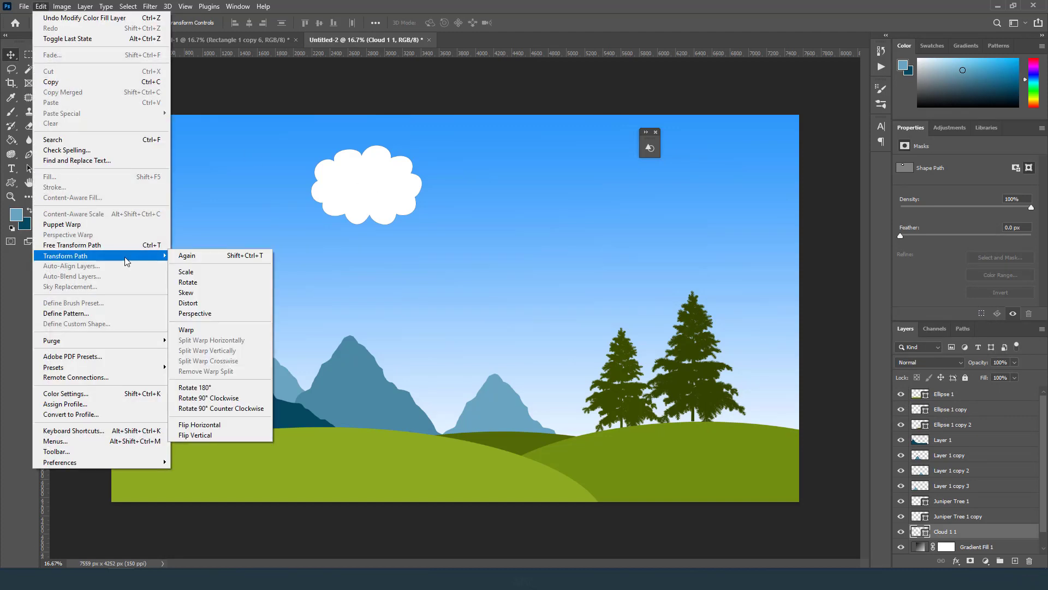
{"action": "left_click", "coordinate": [219, 304]}
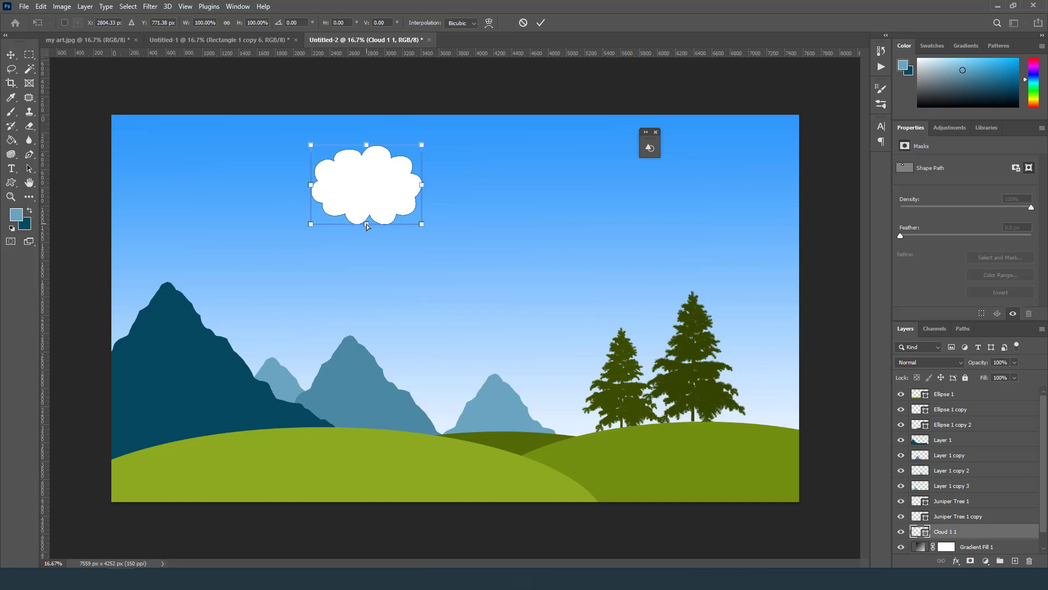
{"action": "left_click_drag", "start_coordinate": [365, 224], "coordinate": [367, 180]}
{"action": "left_click_drag", "start_coordinate": [366, 145], "coordinate": [368, 157]}
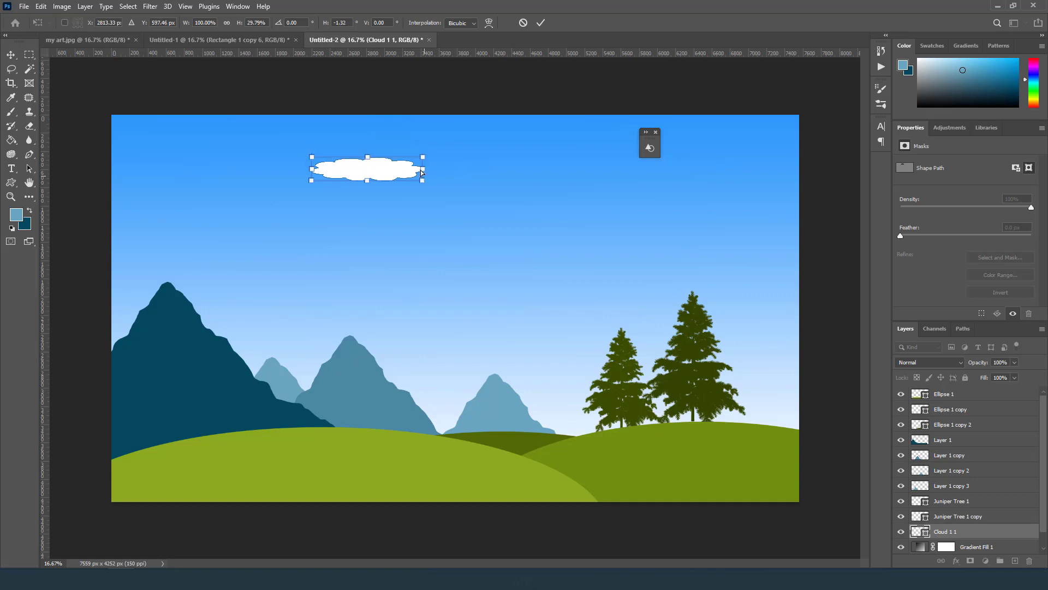
{"action": "left_click", "coordinate": [541, 24]}
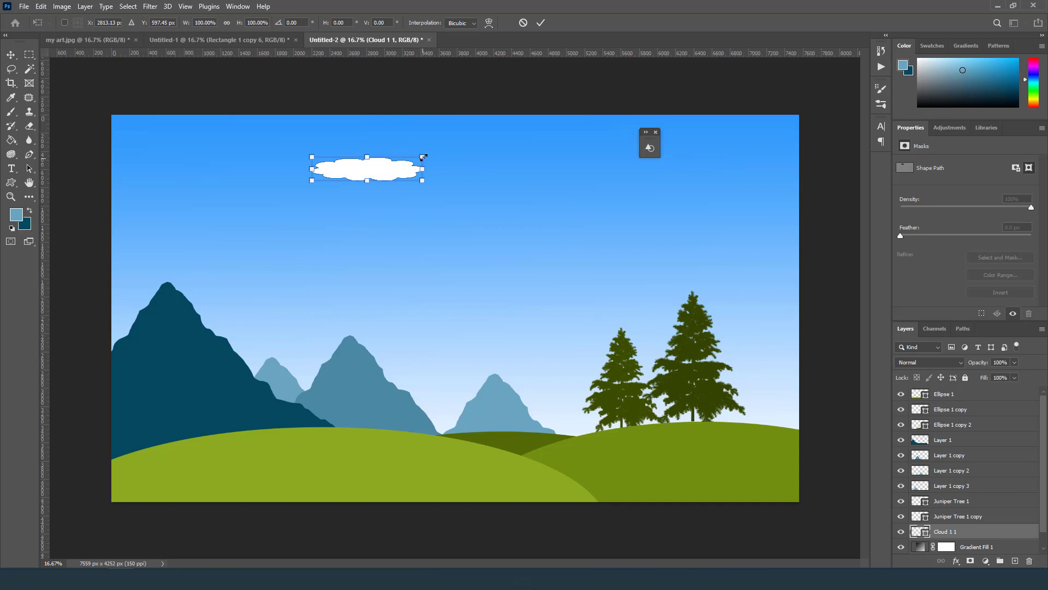
{"action": "left_click", "coordinate": [543, 23]}
Stretch the cloud with Free Transform to about 173% width and 58% height, about 2110 by 152 px.
{"action": "left_click", "coordinate": [40, 6]}
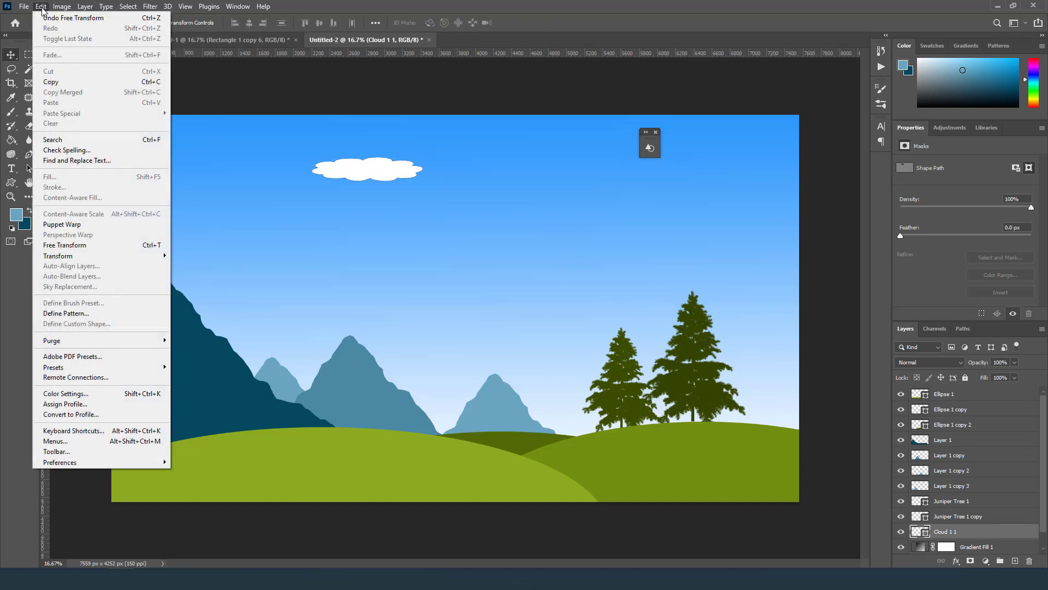
{"action": "left_click", "coordinate": [126, 249]}
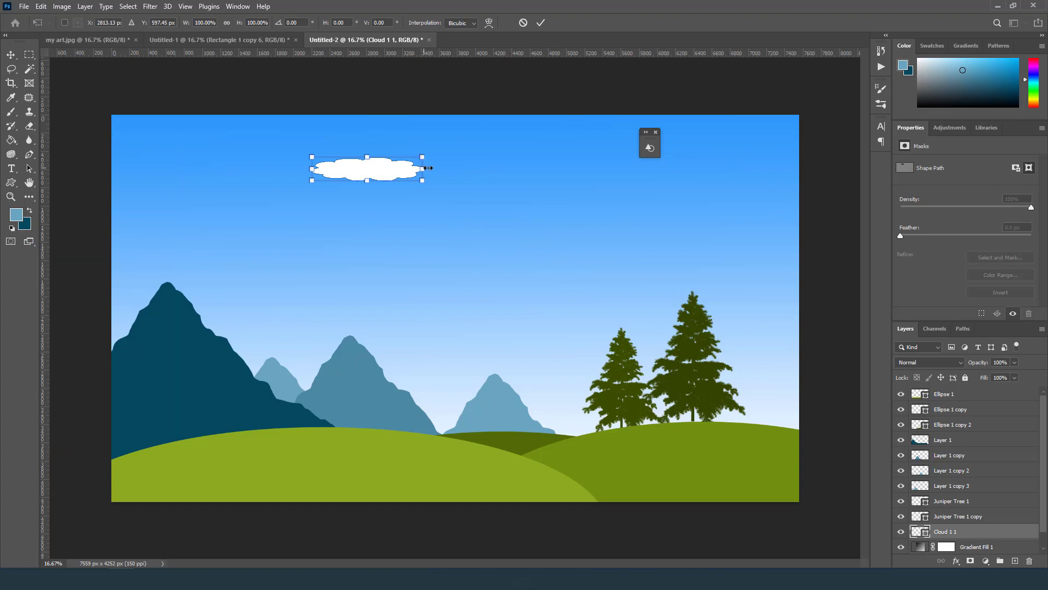
{"action": "left_click_drag", "start_coordinate": [429, 168], "coordinate": [504, 169]}
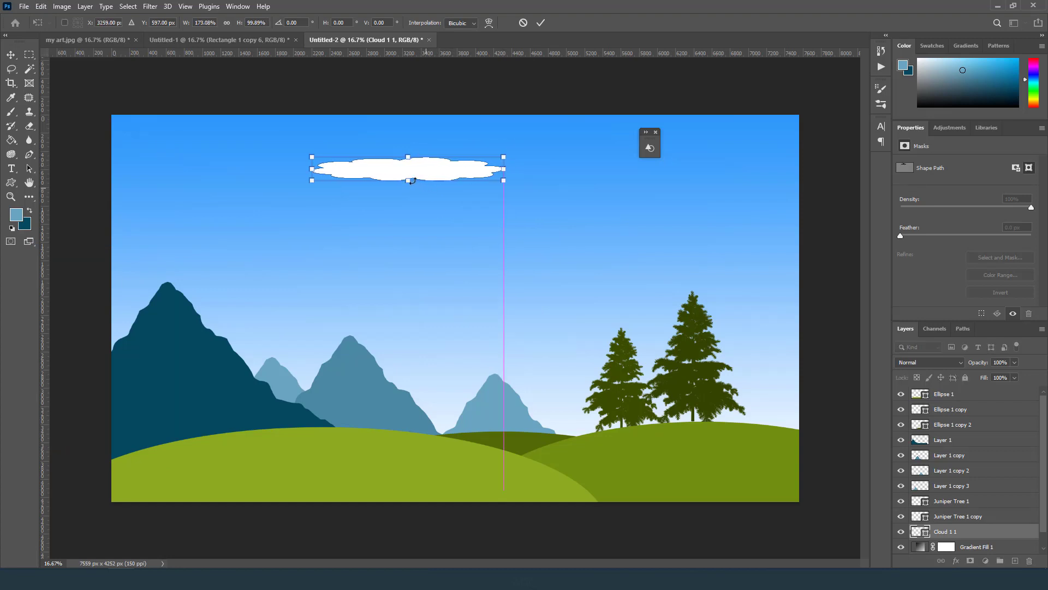
{"action": "left_click_drag", "start_coordinate": [408, 180], "coordinate": [407, 171]}
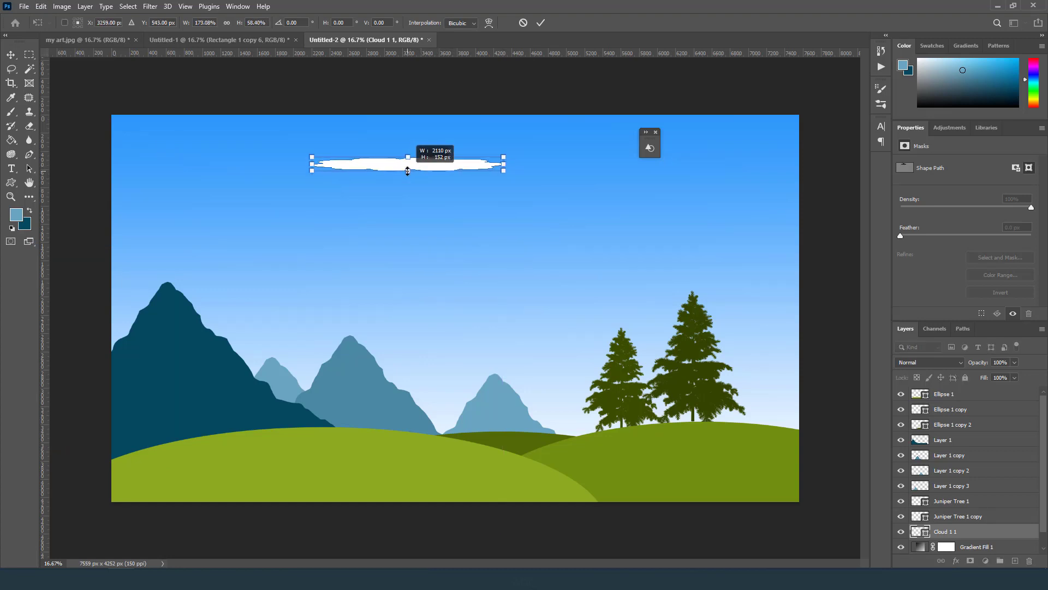
{"action": "left_click", "coordinate": [540, 22]}
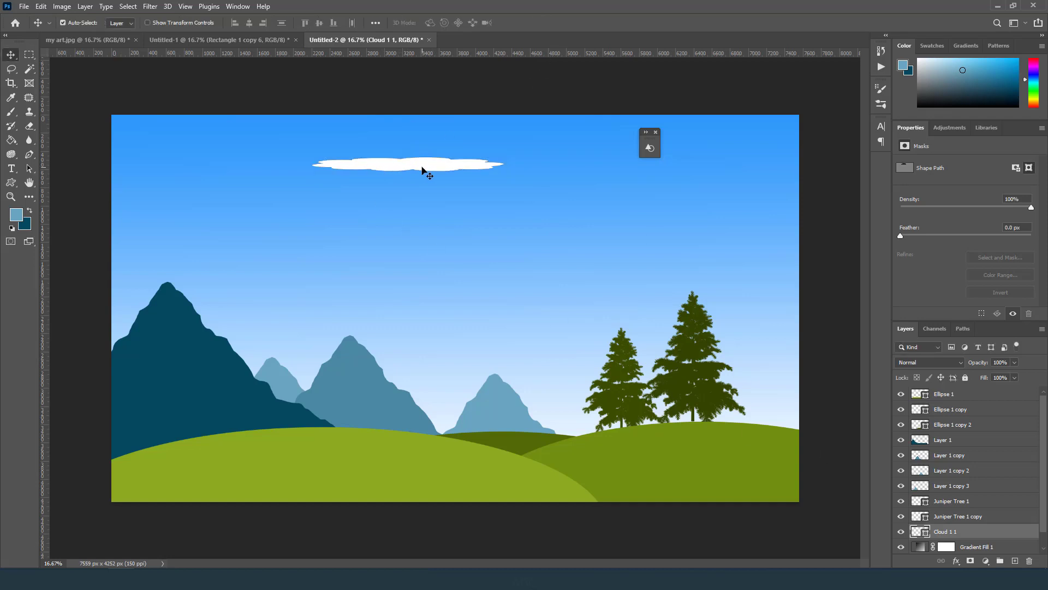
Bring the cloud's layer to the front of the layer stack and move the cloud into the sky above the conifers.
{"action": "left_click_drag", "start_coordinate": [970, 537], "coordinate": [966, 393]}
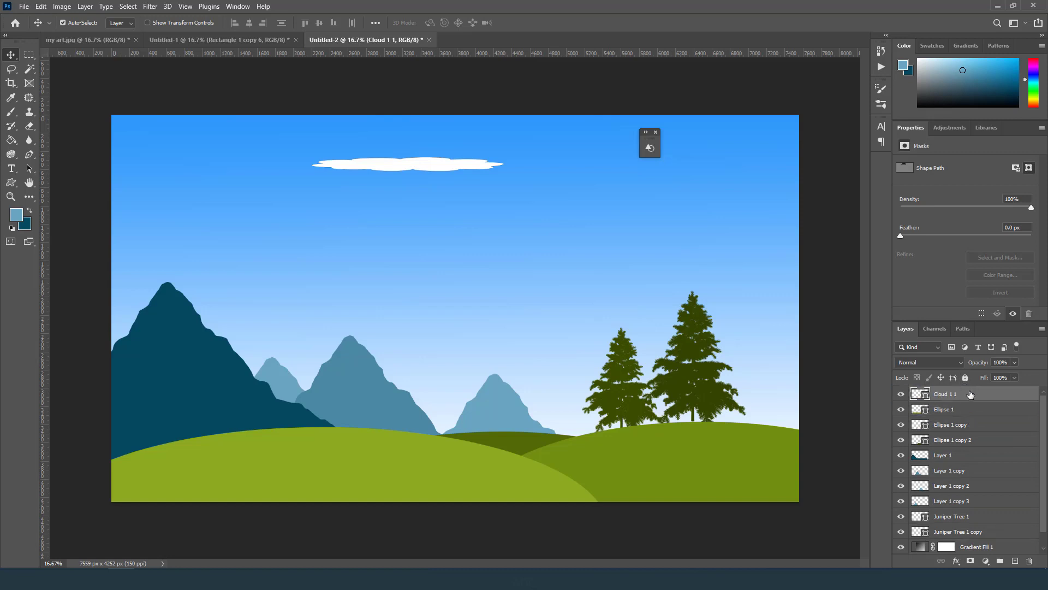
{"action": "left_click_drag", "start_coordinate": [462, 164], "coordinate": [733, 170]}
Reduce the cloud layer's opacity to 53%.
{"action": "left_click", "coordinate": [1015, 362]}
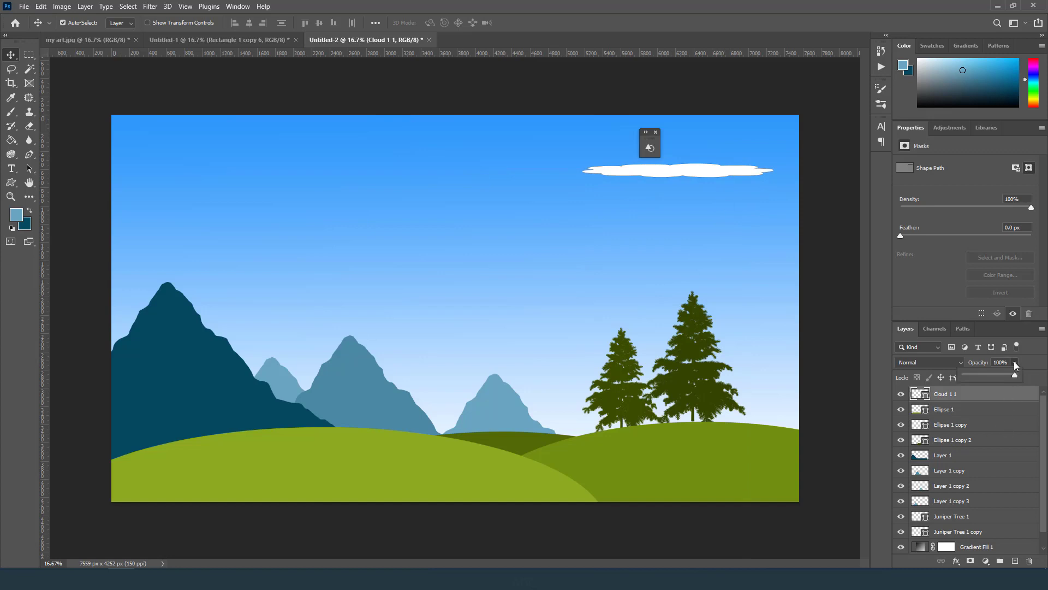
{"action": "left_click_drag", "start_coordinate": [1007, 373], "coordinate": [984, 371]}
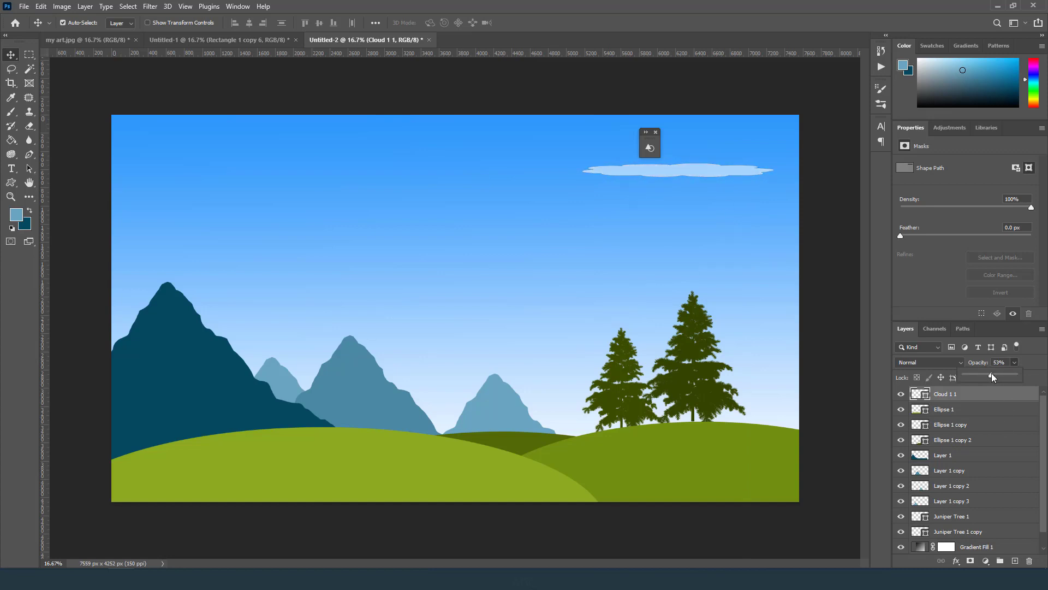
{"action": "left_click", "coordinate": [718, 180]}
Duplicate the cloud into the sky above the tallest mountain and scale the copy to about 47% width and 67% height.
{"action": "left_click_drag", "start_coordinate": [697, 172], "coordinate": [253, 164]}
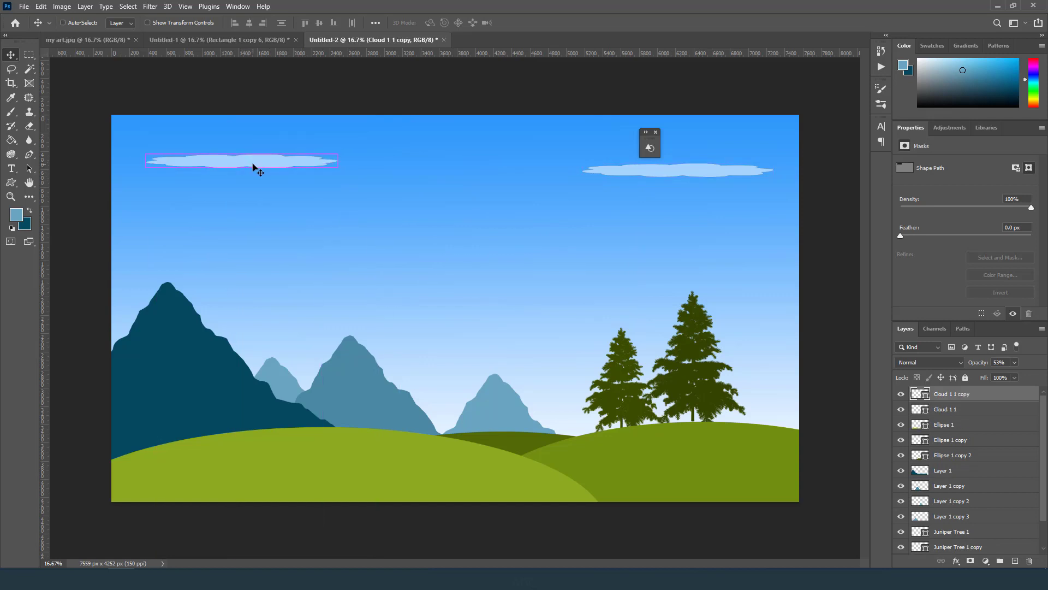
{"action": "key", "text": "ctrl+t"}
{"action": "left_click_drag", "start_coordinate": [337, 161], "coordinate": [191, 162]}
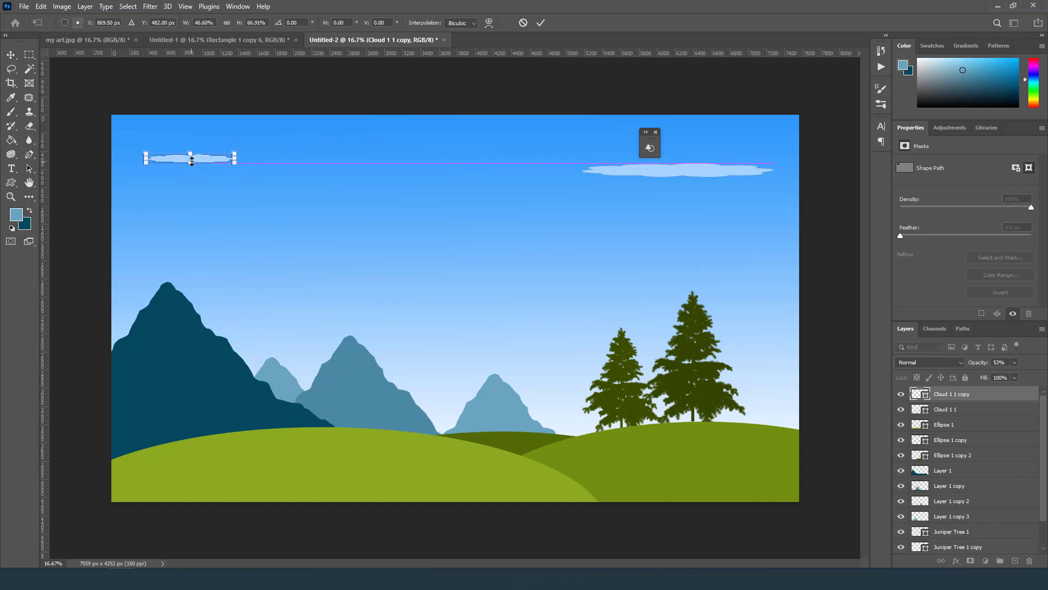
{"action": "left_click", "coordinate": [538, 24]}
Duplicate the small cloud into the middle of the sky above the lighter mountains and lower the copy's opacity.
{"action": "left_click", "coordinate": [195, 157]}
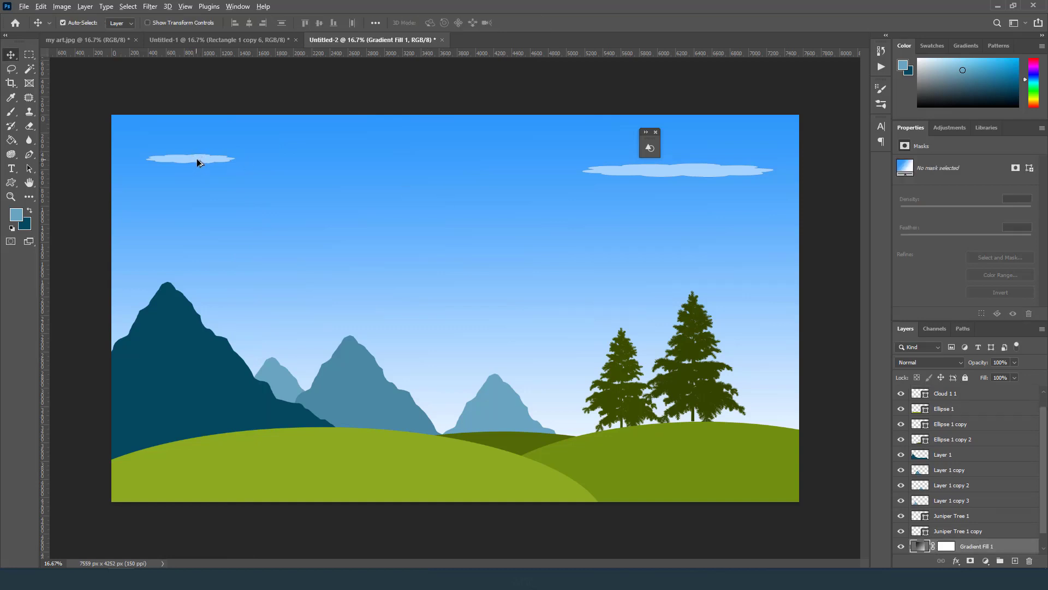
{"action": "left_click_drag", "start_coordinate": [197, 162], "coordinate": [460, 302]}
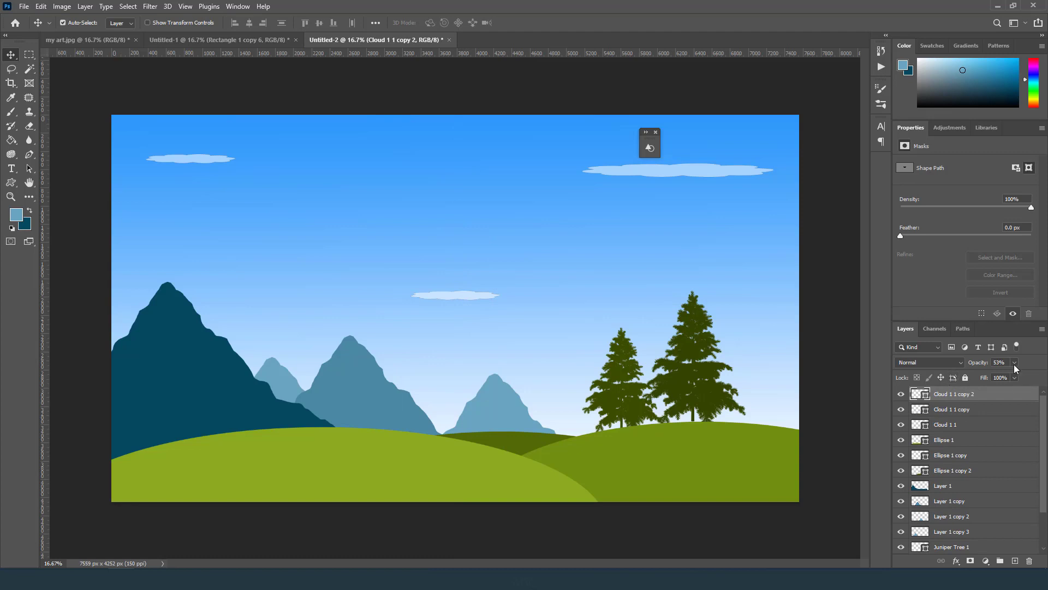
{"action": "left_click_drag", "start_coordinate": [1004, 374], "coordinate": [1001, 374]}
{"action": "left_click", "coordinate": [579, 277]}
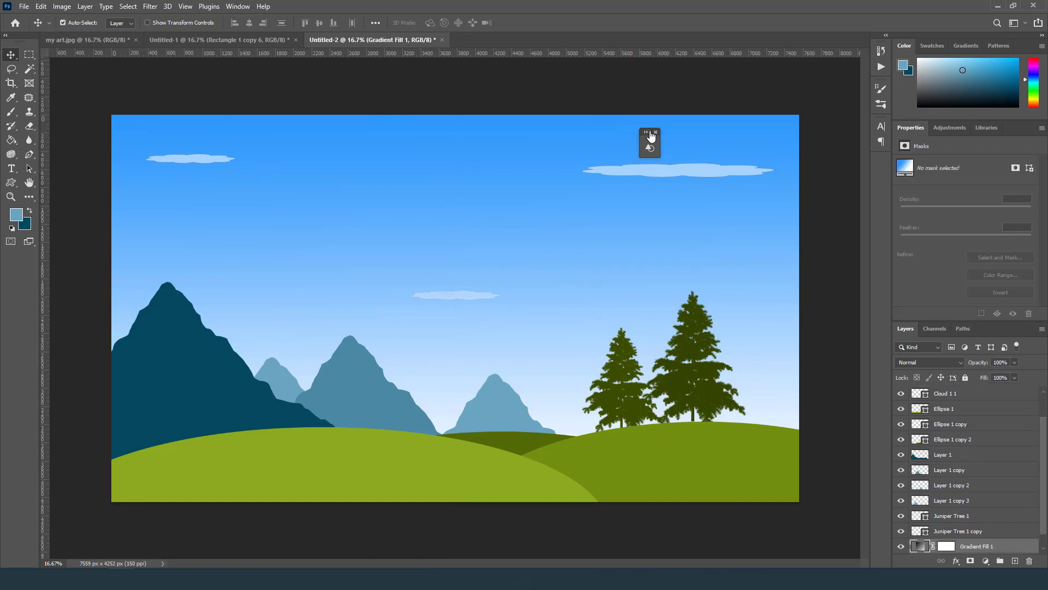
{"action": "left_click", "coordinate": [649, 147]}
{"action": "left_click", "coordinate": [701, 163]}
{"action": "left_click", "coordinate": [752, 133]}
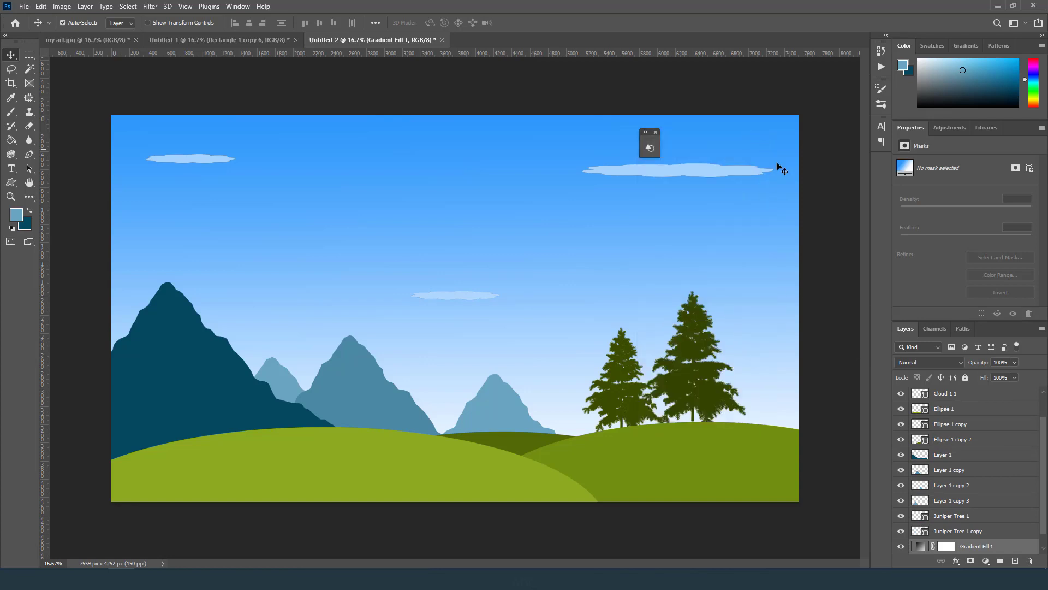